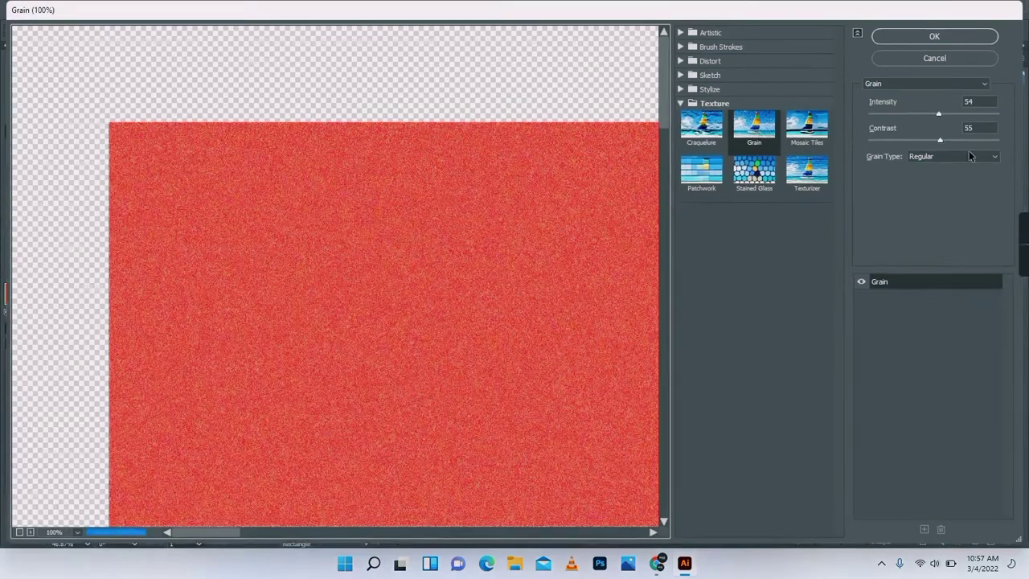
Step: Apply the Regular grain texture to the red background at intensity 54 and contrast 55
left_click(931, 37)
Step: Draw an upright white rectangle in the middle of the red background and round its corners by about 20 pt
left_click_drag(319, 158, 493, 440)
double_click(17, 297)
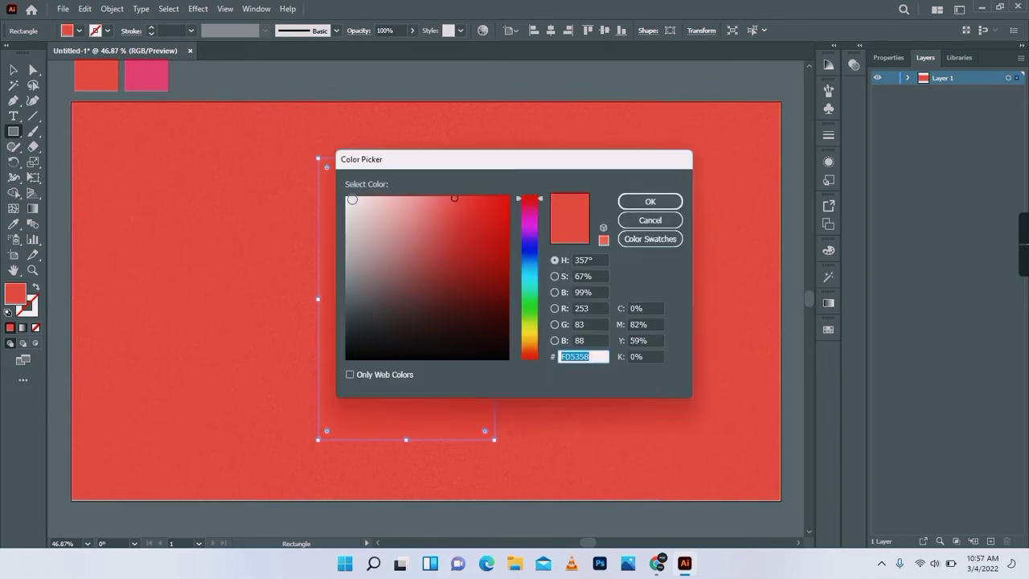
left_click(352, 199)
left_click(650, 202)
left_click(16, 71)
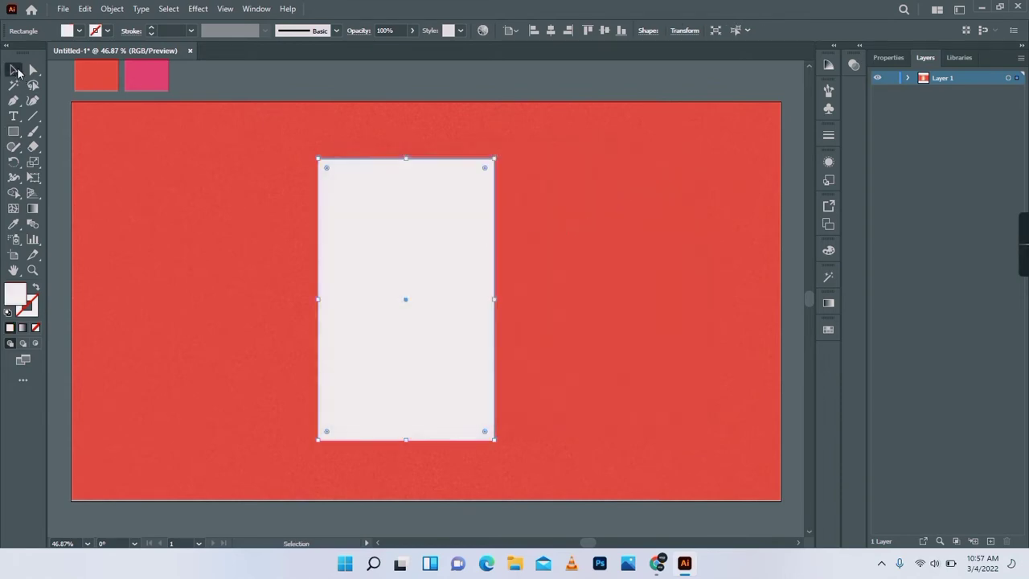
left_click_drag(484, 171, 482, 172)
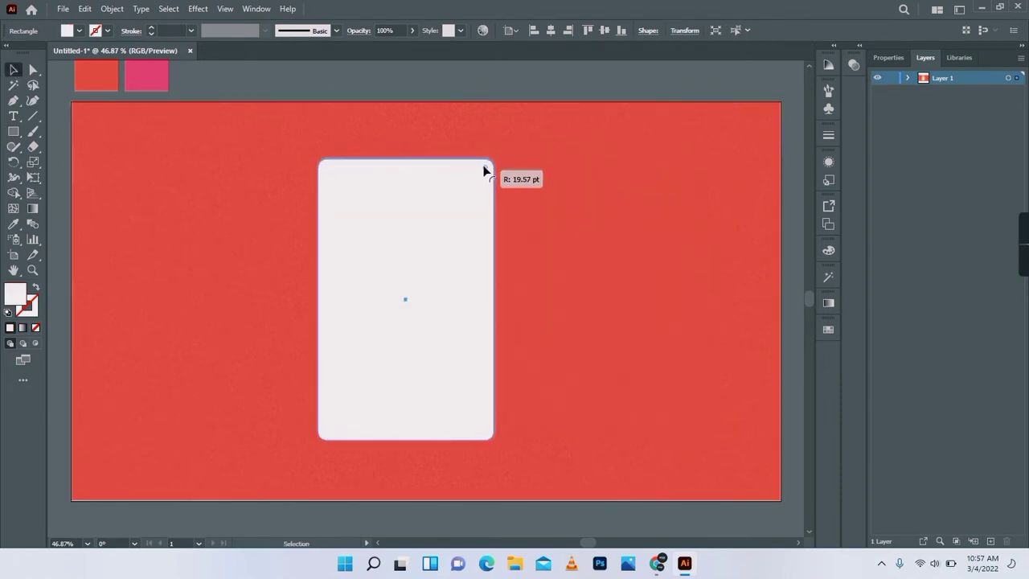
Step: Offset the white rectangle's path by -8 pt and fill the resulting inner shape with black
left_click(111, 8)
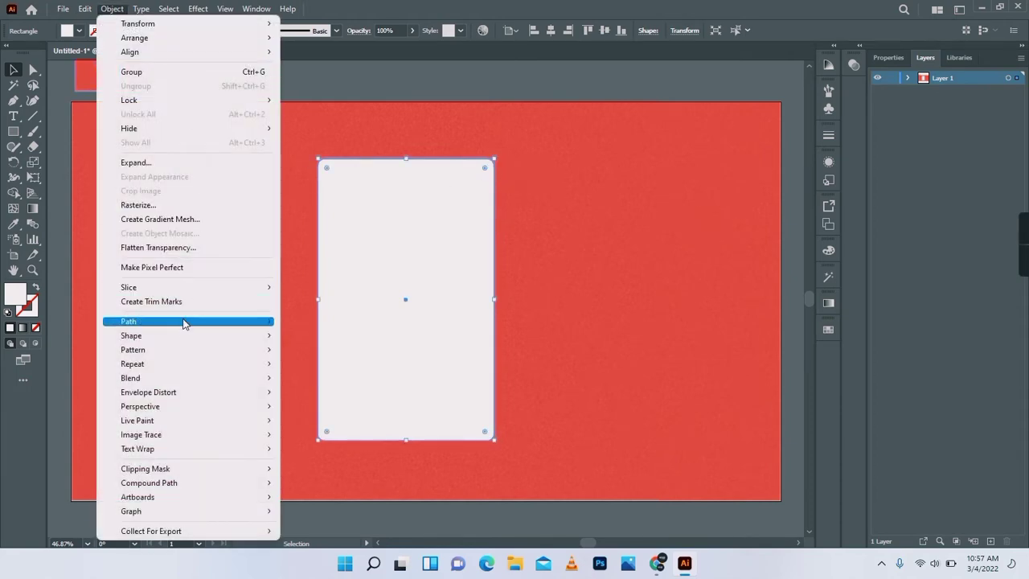
mouse_move(184, 322)
left_click(332, 370)
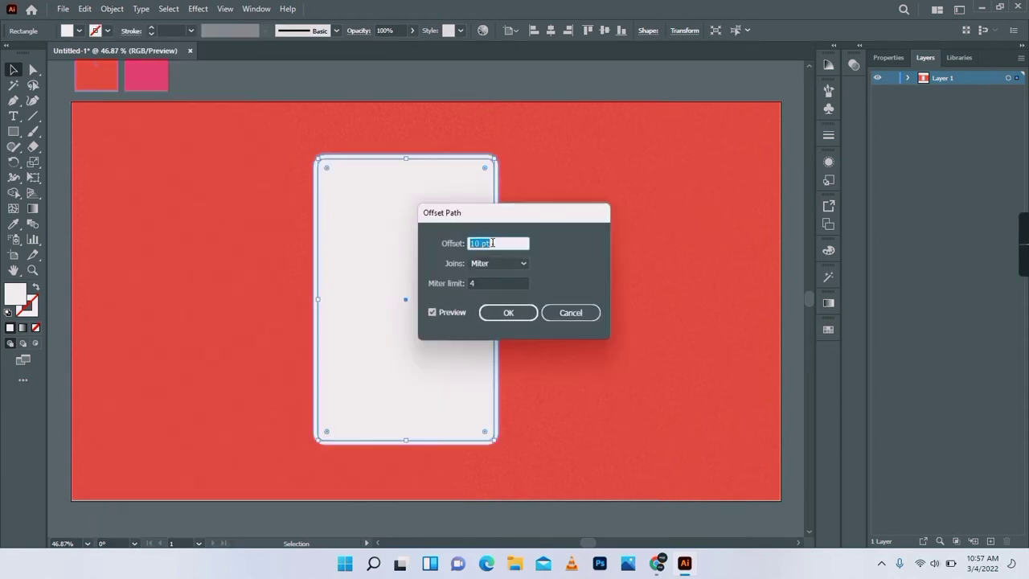
scroll(493, 243, "down", 18)
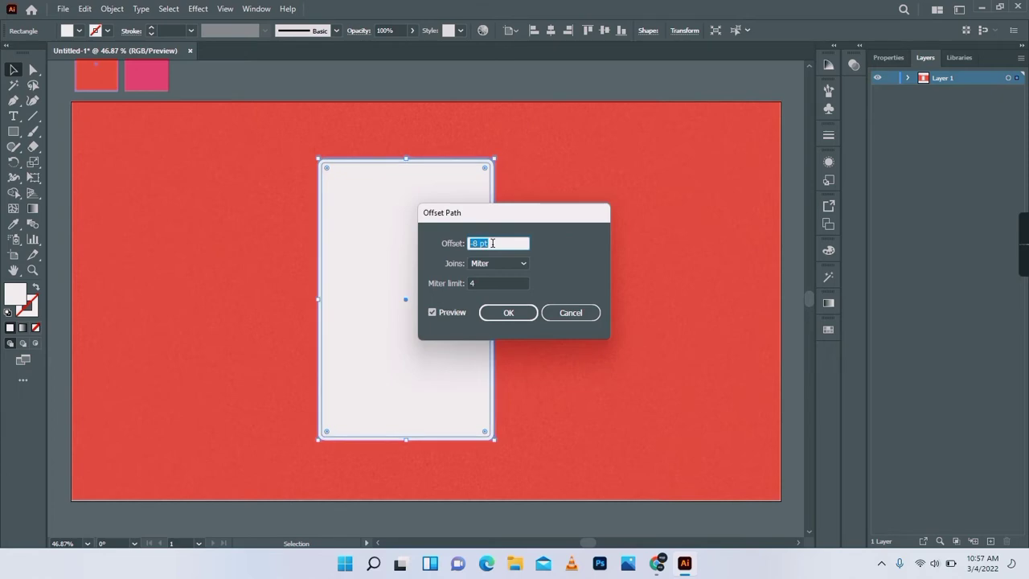
left_click(510, 312)
double_click(16, 294)
type("000000")
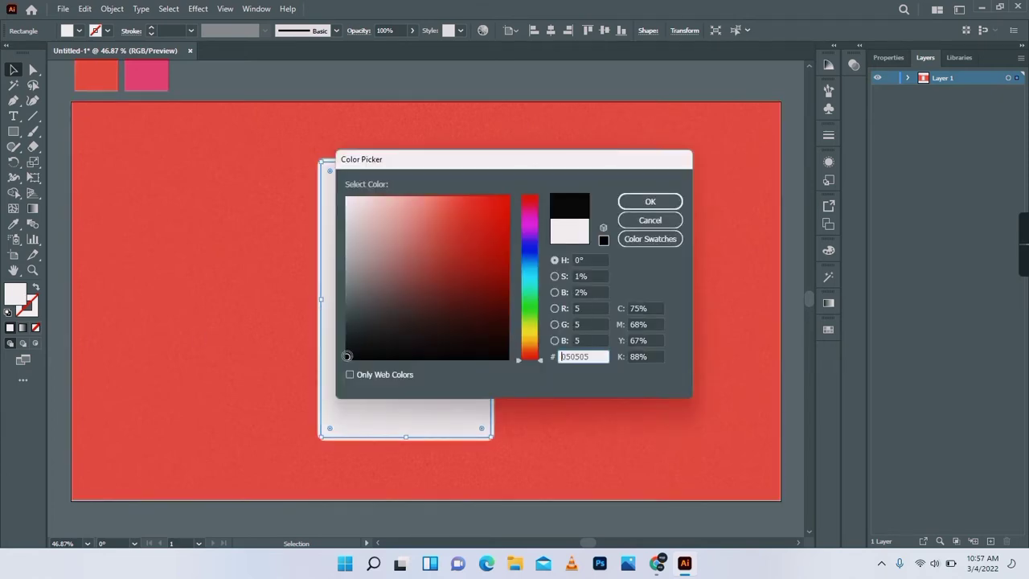
left_click(667, 202)
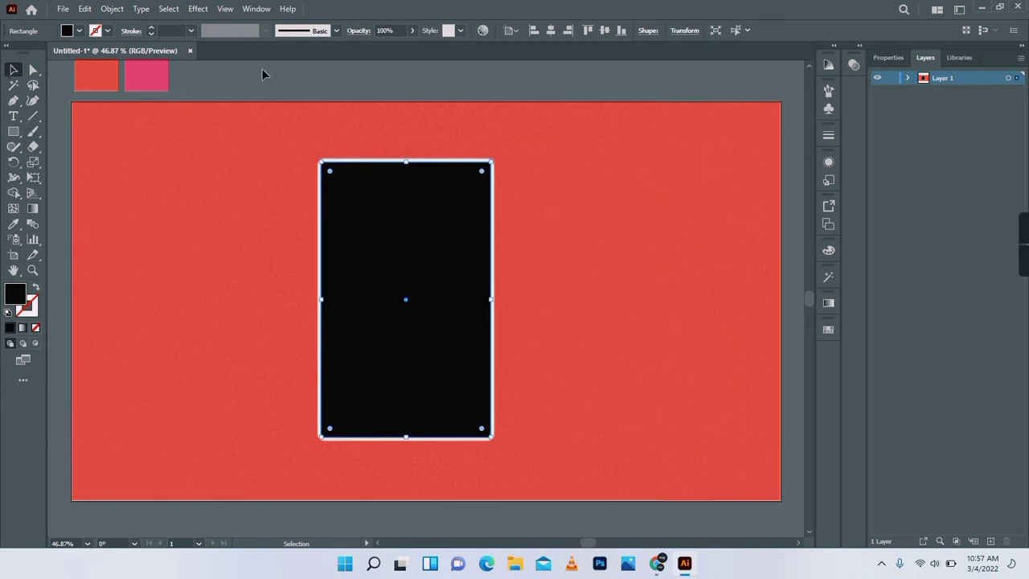
left_click(337, 83)
Step: Draw a rectangle fitted to the side and bottom edges of the black panel's lower two-thirds, filled with the sampled pink swatch colour
left_click(14, 133)
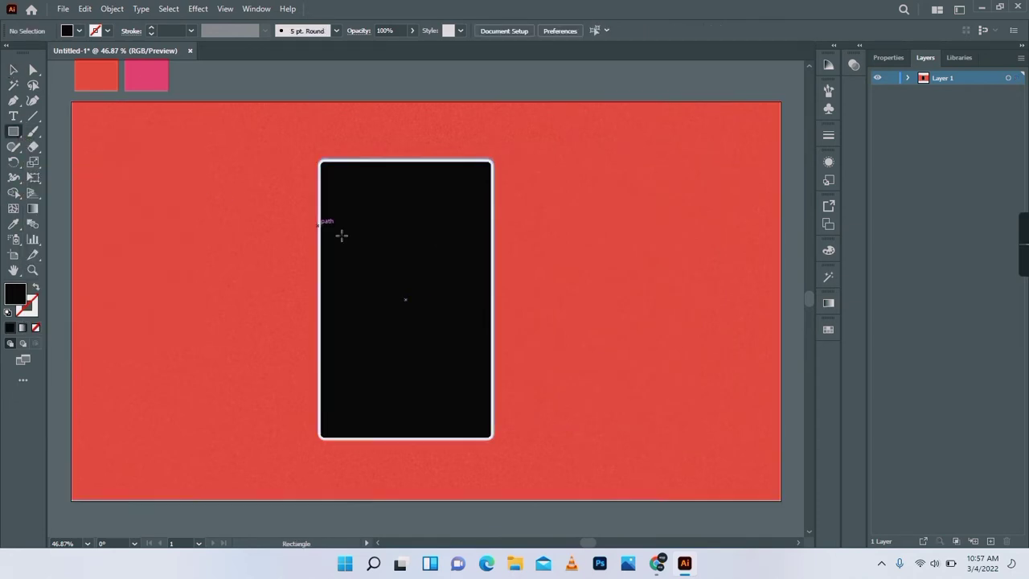
left_click_drag(327, 262, 487, 432)
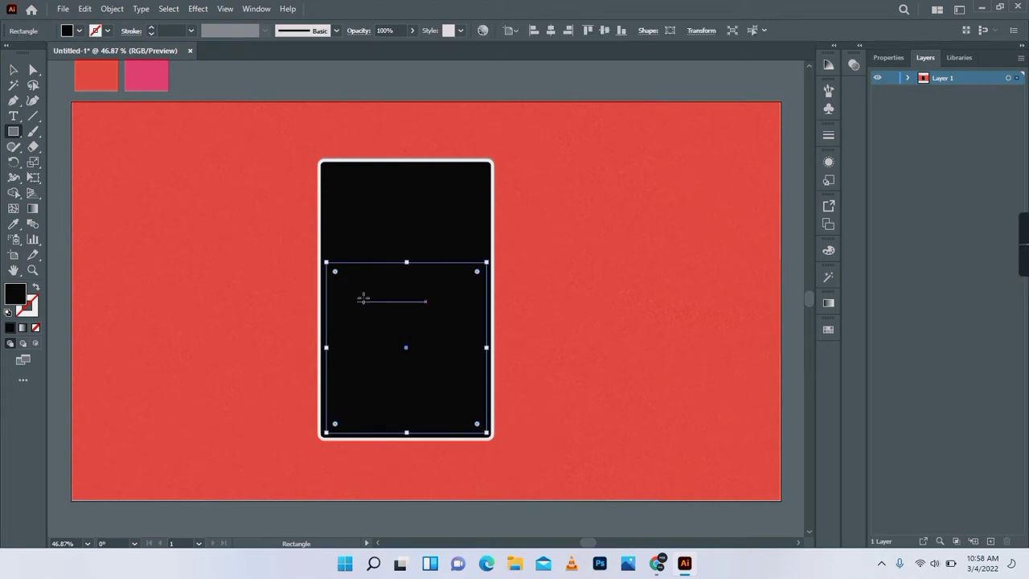
left_click_drag(407, 262, 408, 250)
left_click_drag(486, 348, 491, 341)
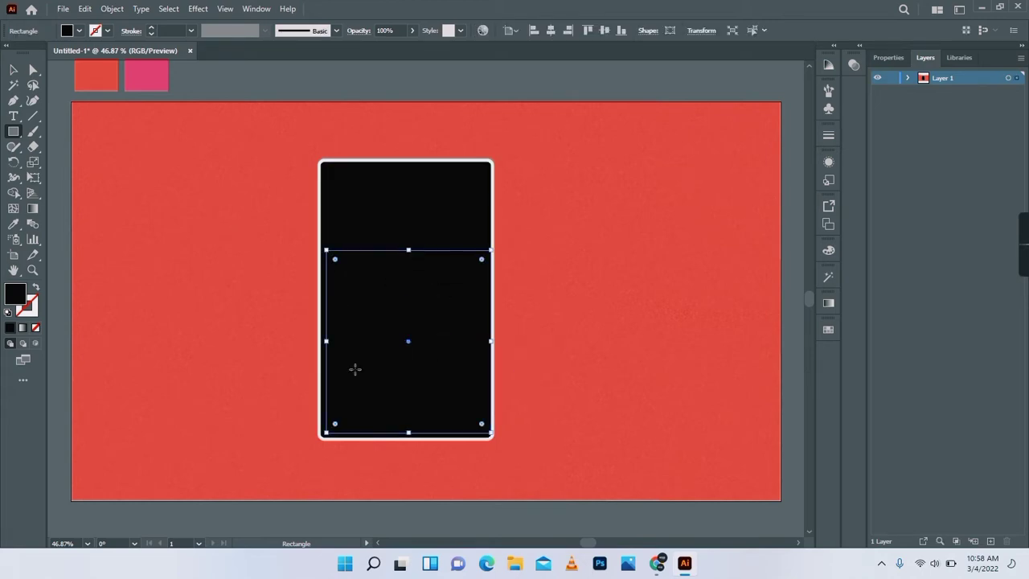
left_click_drag(325, 341, 321, 341)
left_click_drag(409, 433, 407, 438)
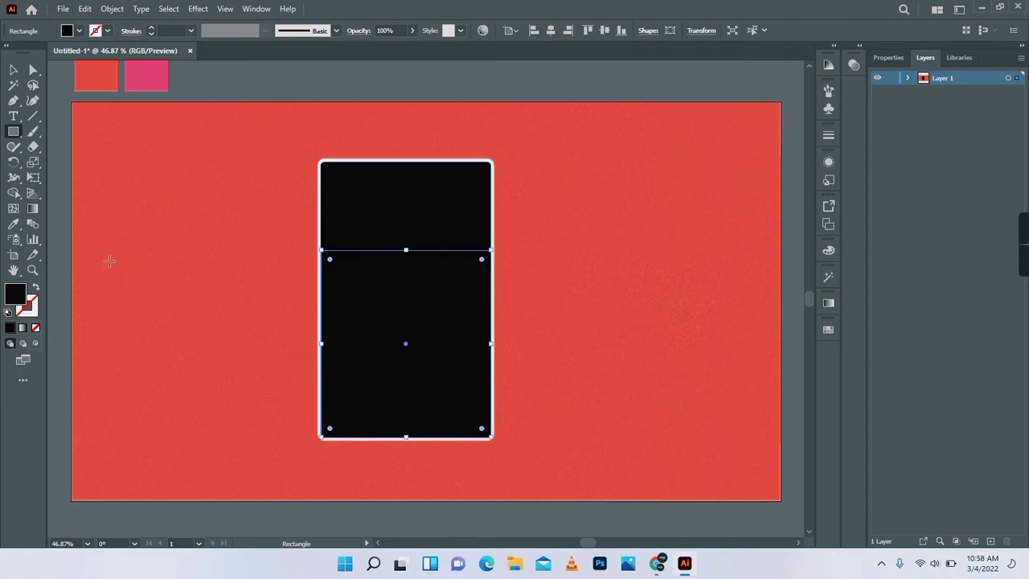
left_click(146, 74)
Step: Round the pink rectangle's two bottom corners by about 9 pt to match the black panel
left_click(13, 69)
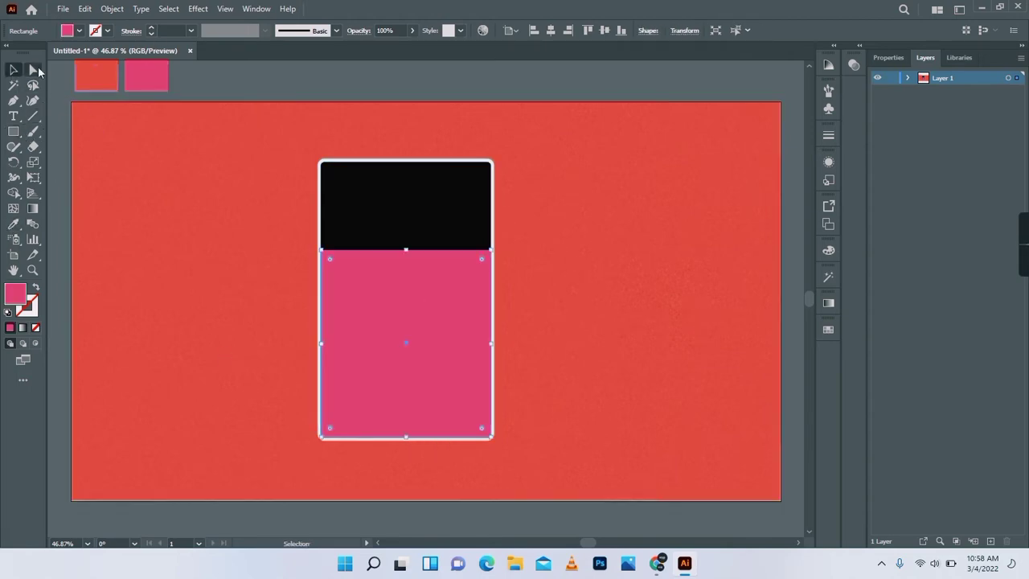
left_click(35, 70)
left_click(321, 438)
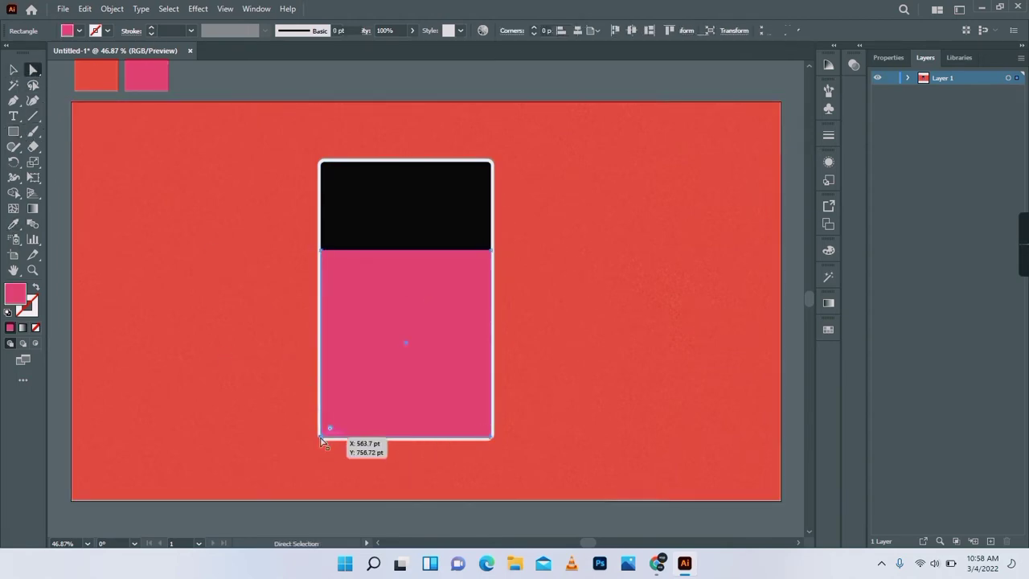
left_click(491, 437, "shift")
left_click_drag(485, 428, 488, 435)
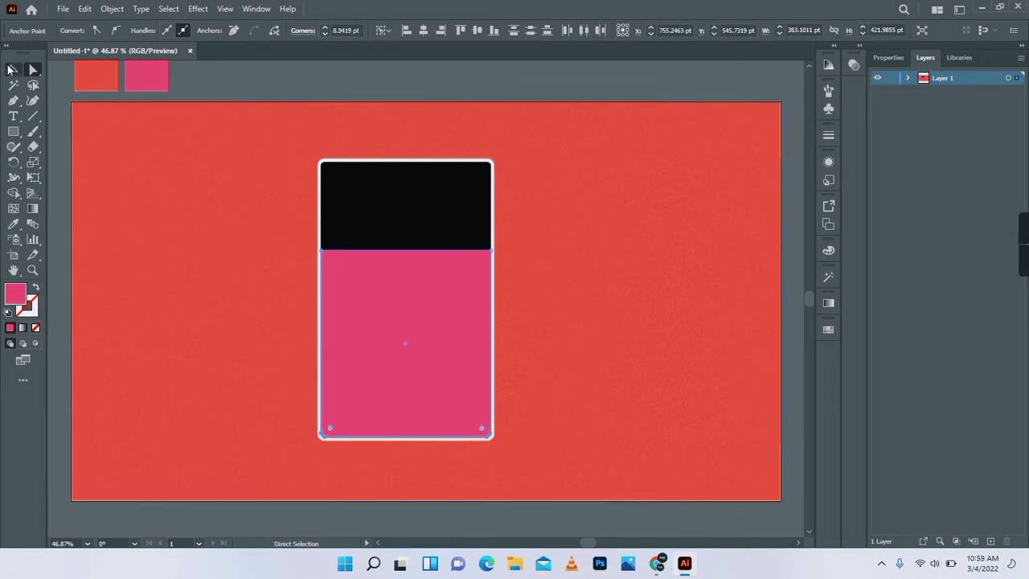
Step: Set up a grid split of the pink rectangle with 6 rows and 5 columns, with the preview on
left_click(11, 70)
left_click(452, 341)
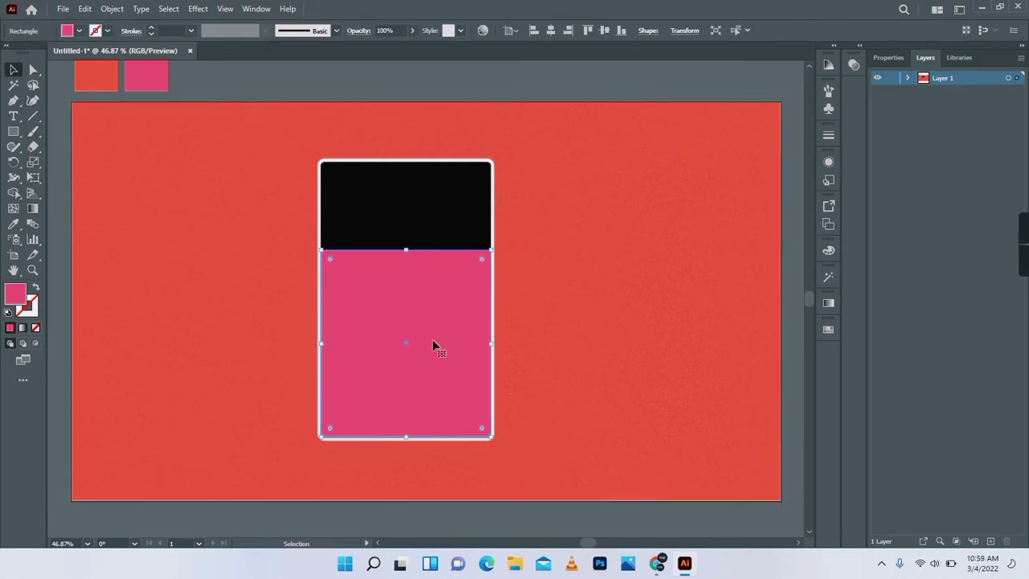
left_click(112, 9)
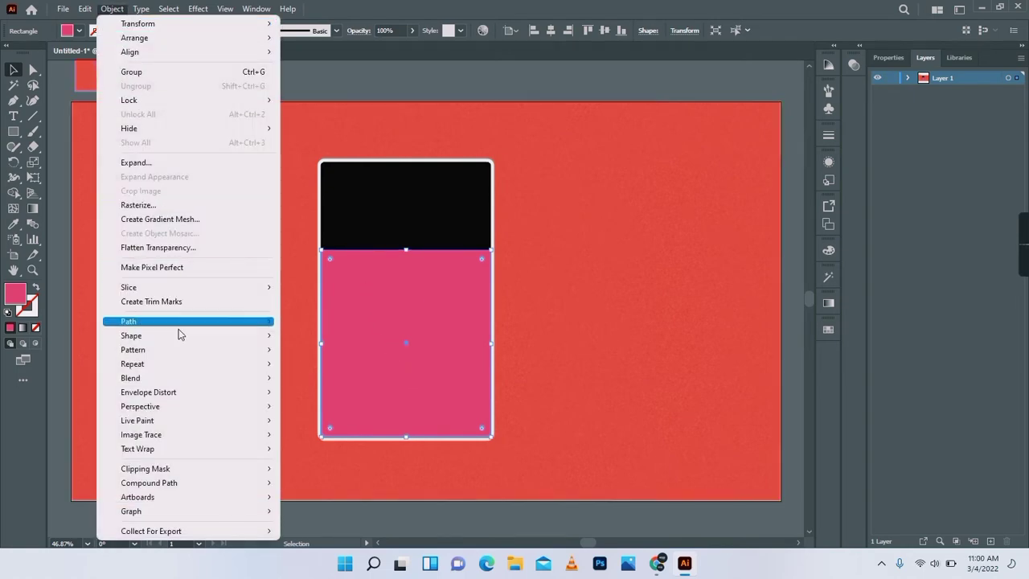
mouse_move(211, 323)
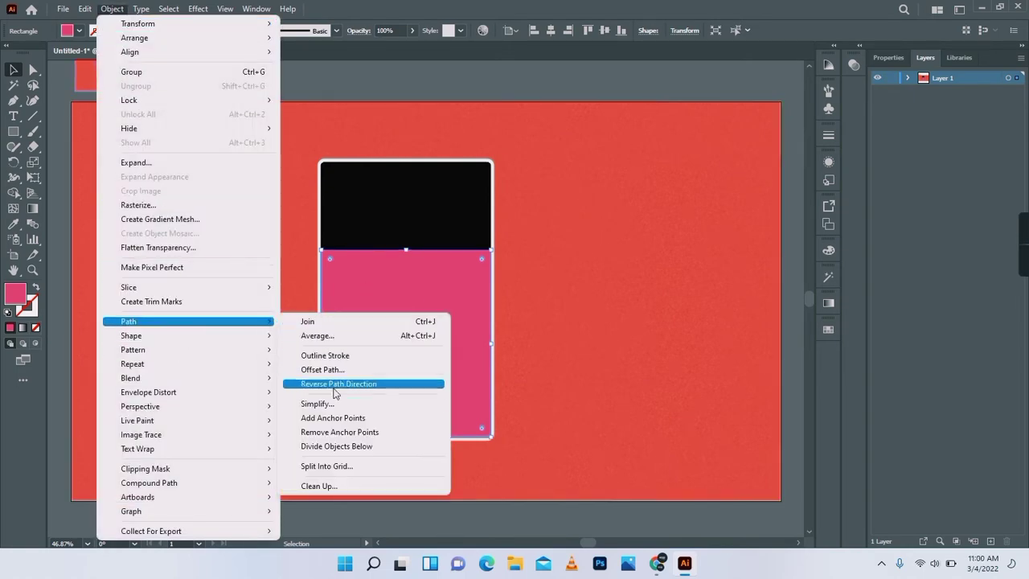
left_click(341, 467)
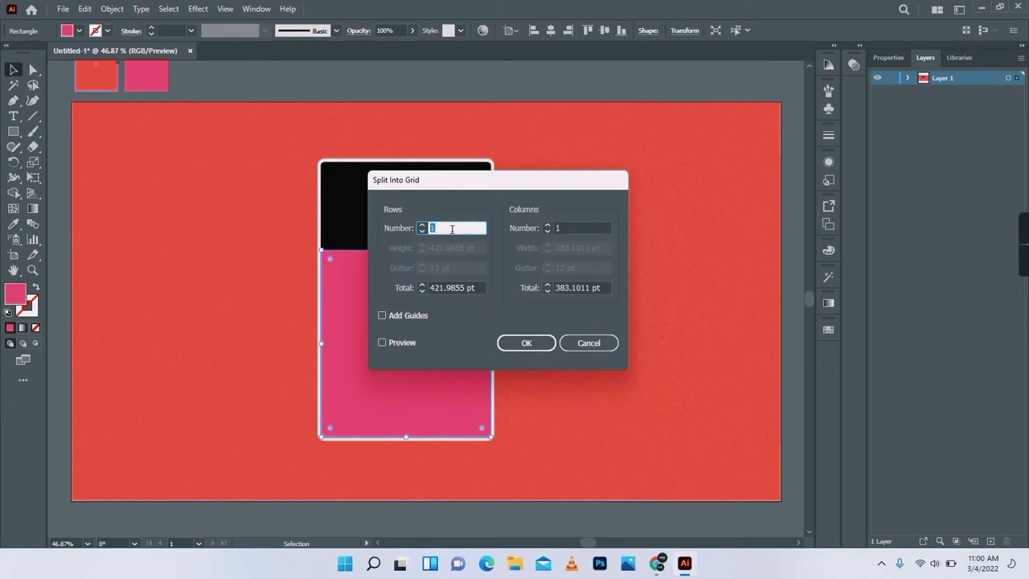
type("3")
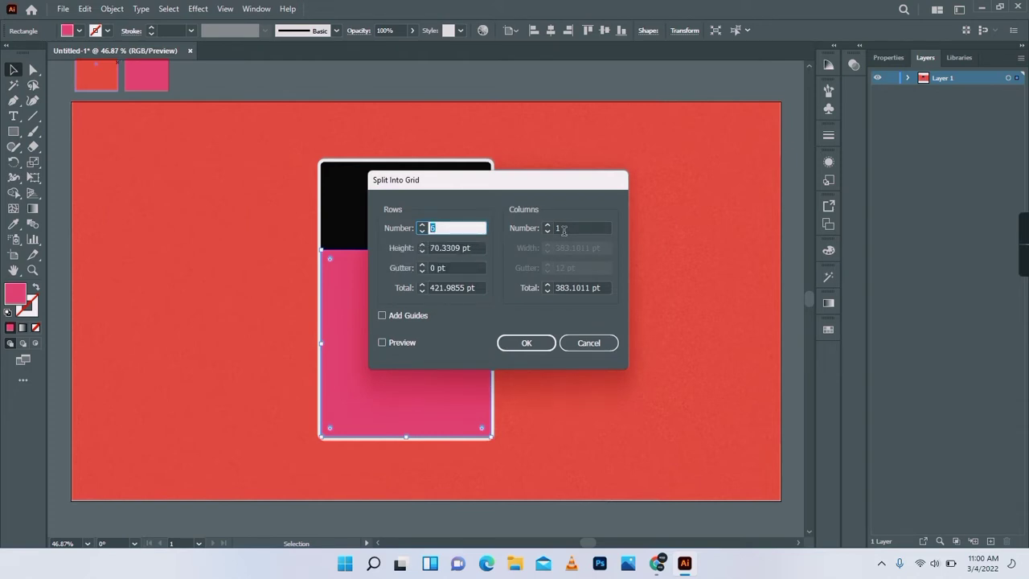
left_click(564, 230)
type("2")
left_click(382, 343)
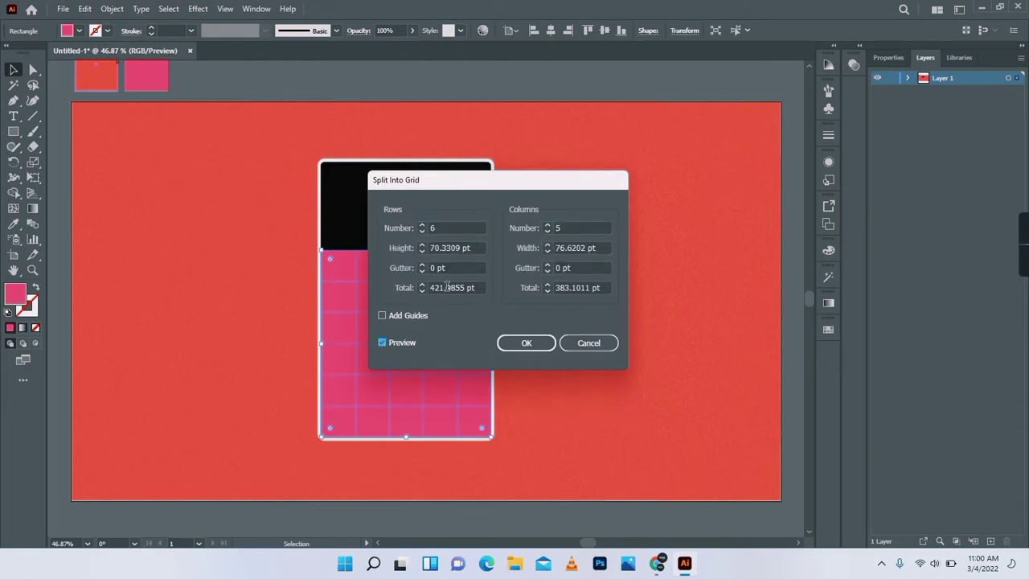
Step: Set the row and column gutters to 3 pt, apply the grid split and deselect the cells
left_click(454, 268)
type("3")
left_click(578, 267)
type("2")
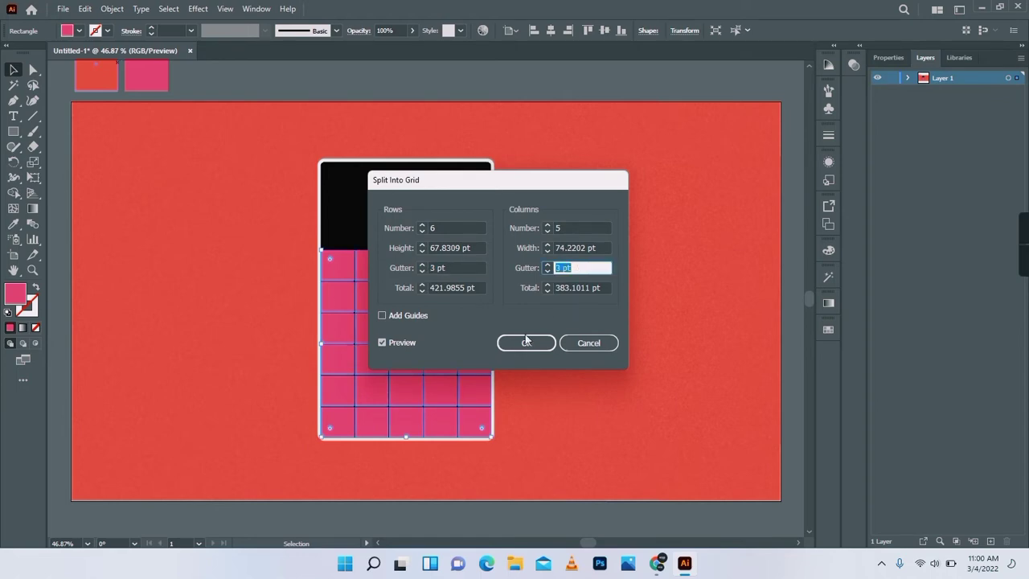
left_click(526, 344)
key("ctrl+shift+a")
Step: Draw a pink rectangle over the black area above the grid and extend its upper edge to the panel's top
key("m")
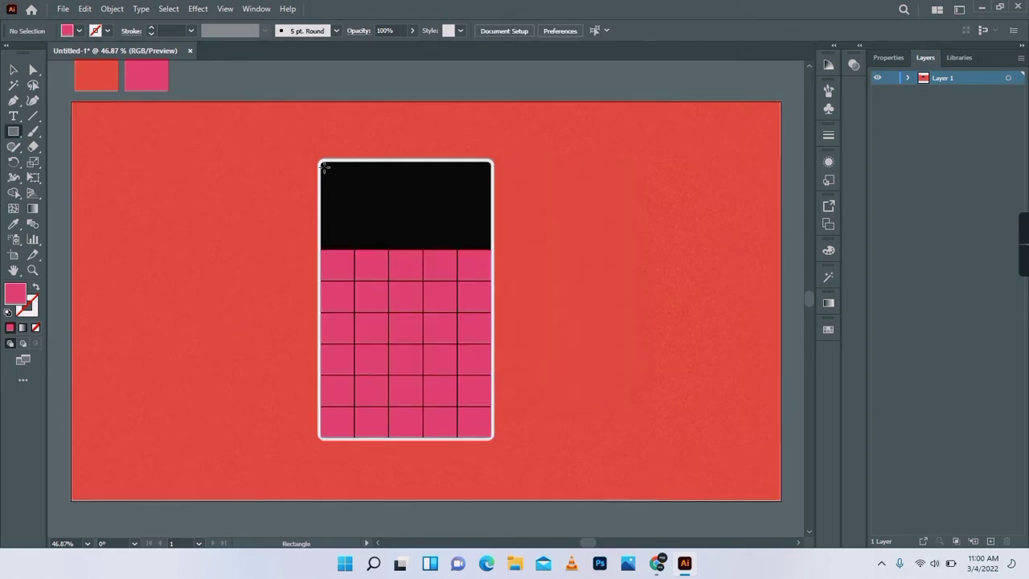
left_click_drag(320, 163, 492, 250)
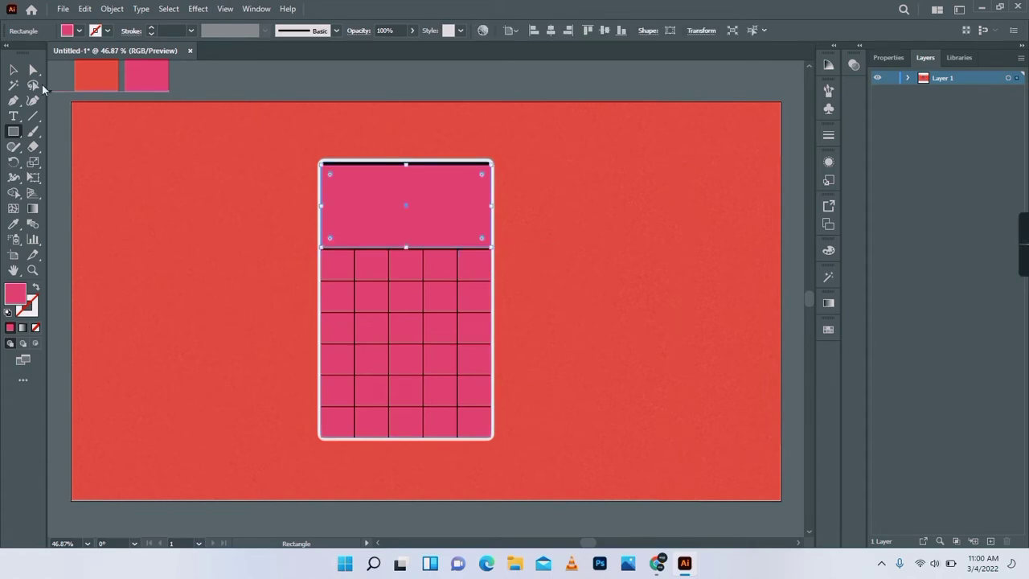
left_click(12, 70)
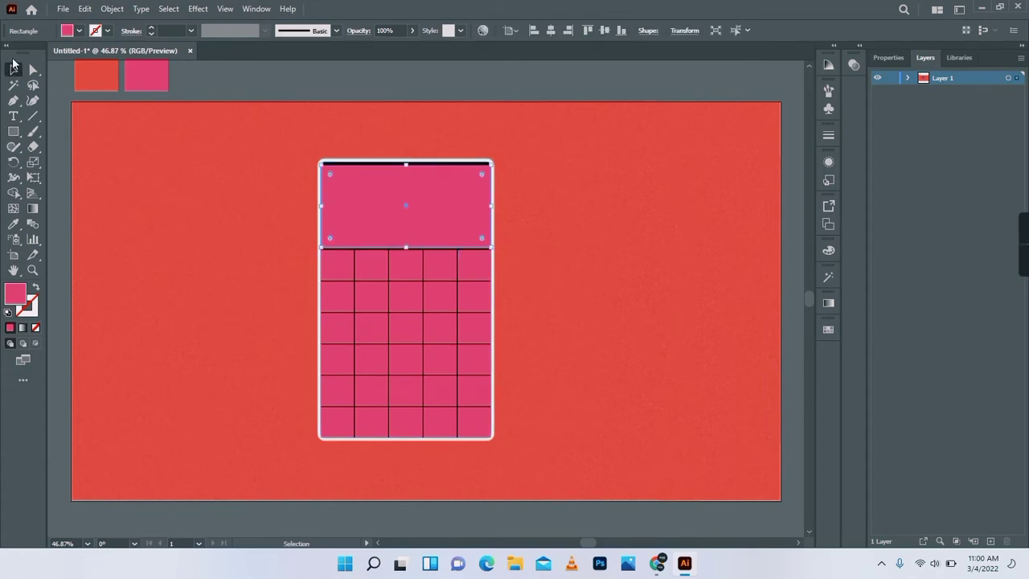
left_click_drag(408, 164, 408, 161)
Step: Round the two top corners of the pink header rectangle by about 9 pt
key("z")
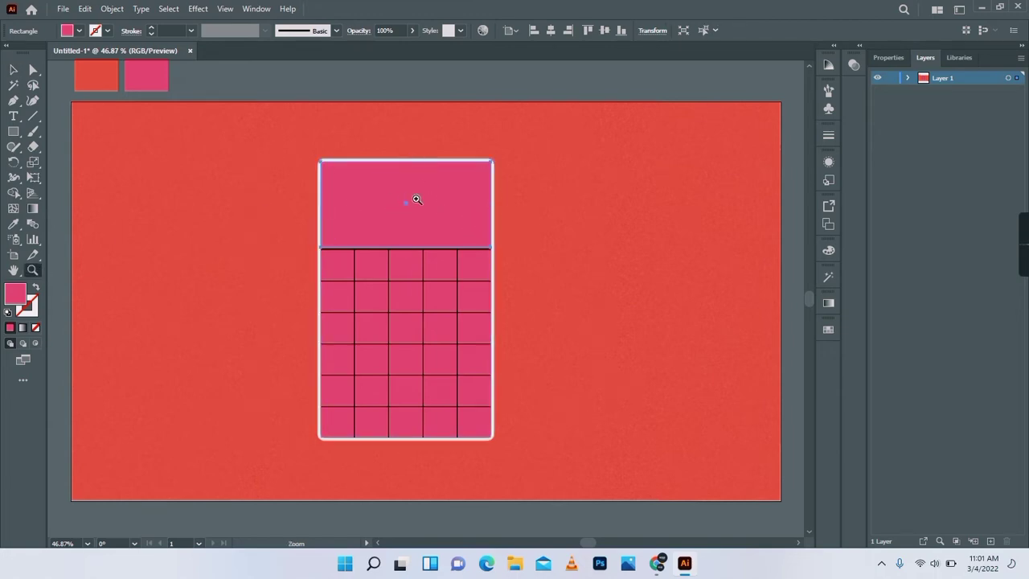
left_click(462, 198)
left_click(455, 328)
left_click(369, 319)
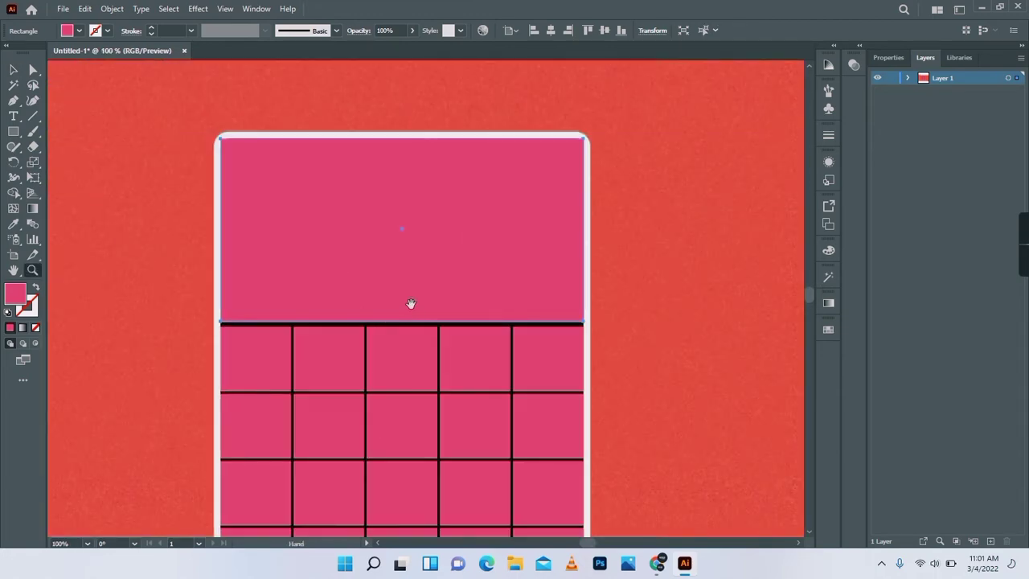
left_click_drag(411, 304, 428, 292)
key("v")
key("a")
left_click(237, 126)
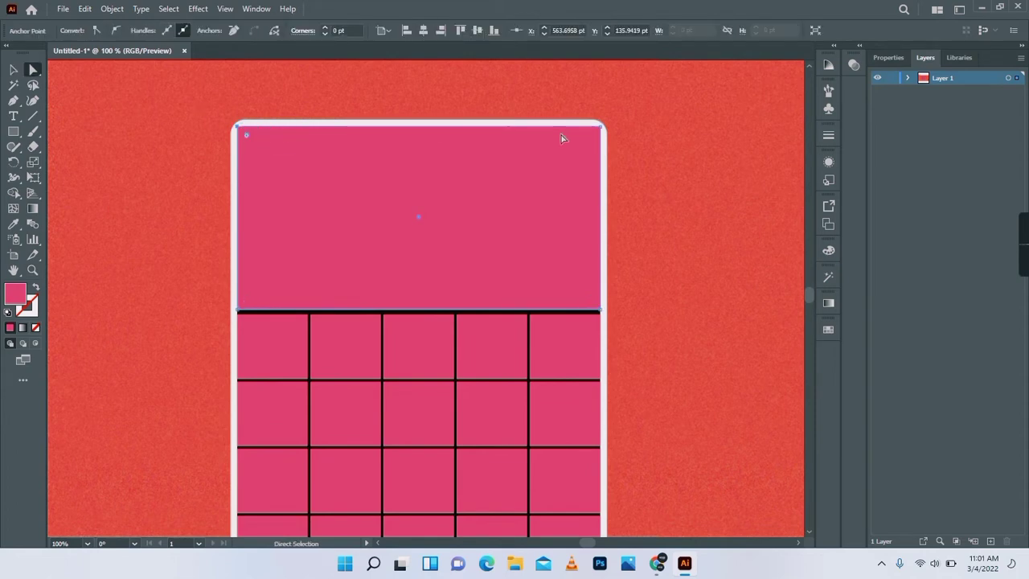
left_click(600, 127, "shift")
left_click_drag(591, 136, 594, 138)
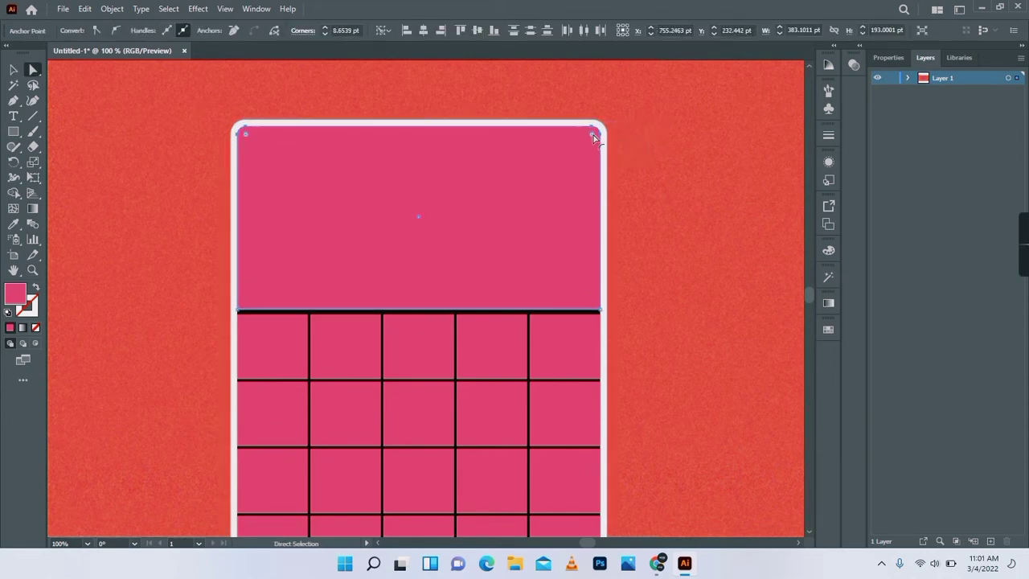
Step: Change the header rectangle's fill colour to black
double_click(16, 292)
left_click(360, 357)
left_click(651, 202)
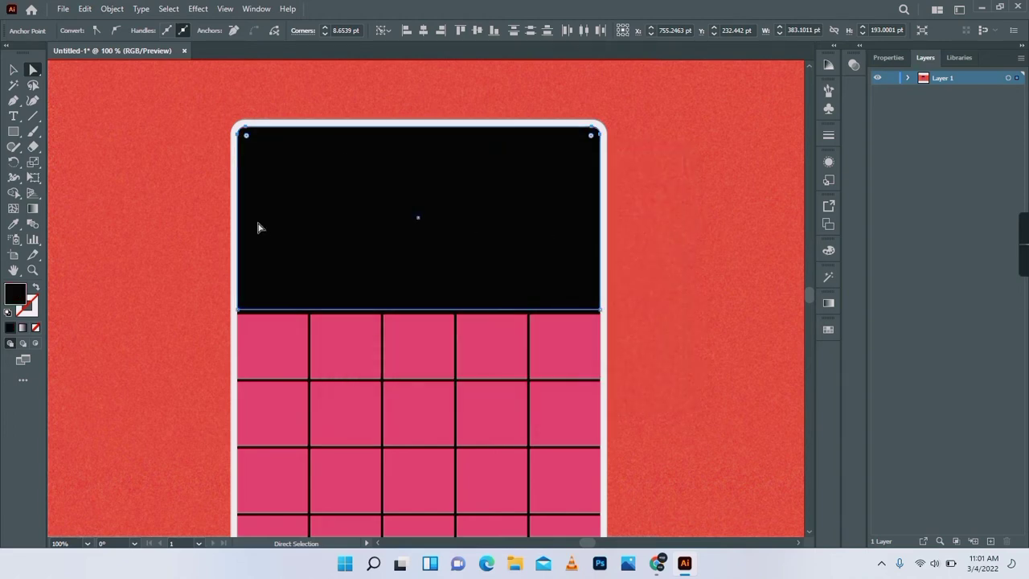
Step: Add pairs of closely spaced vertical mesh lines near the side edges of the black header rectangle
left_click(13, 209)
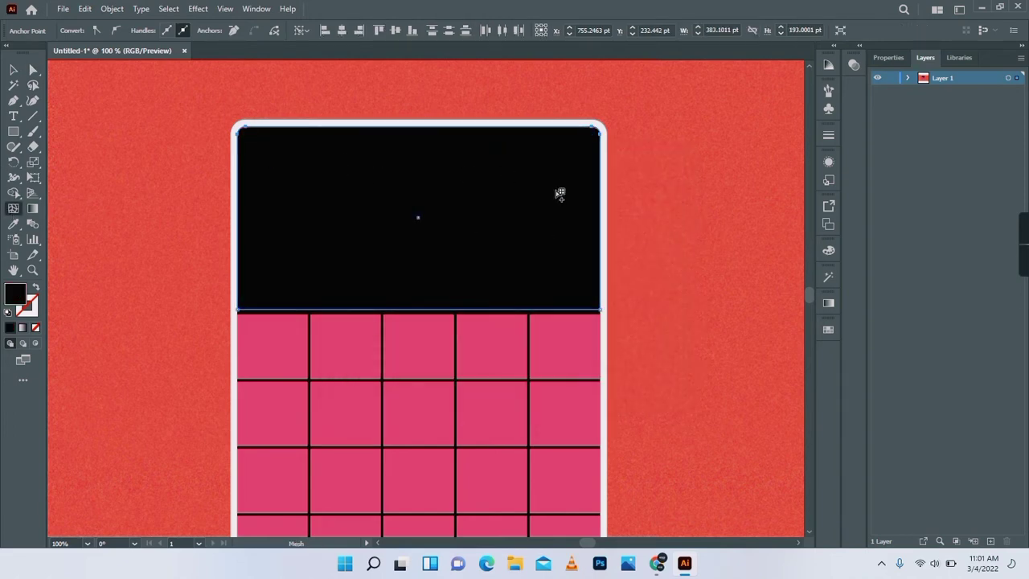
left_click(571, 129)
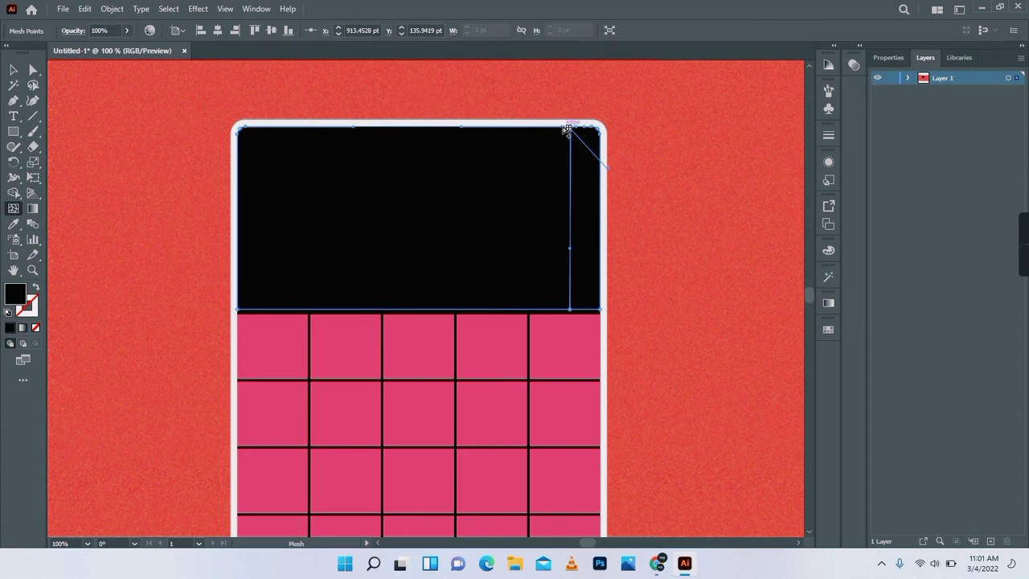
left_click(564, 127)
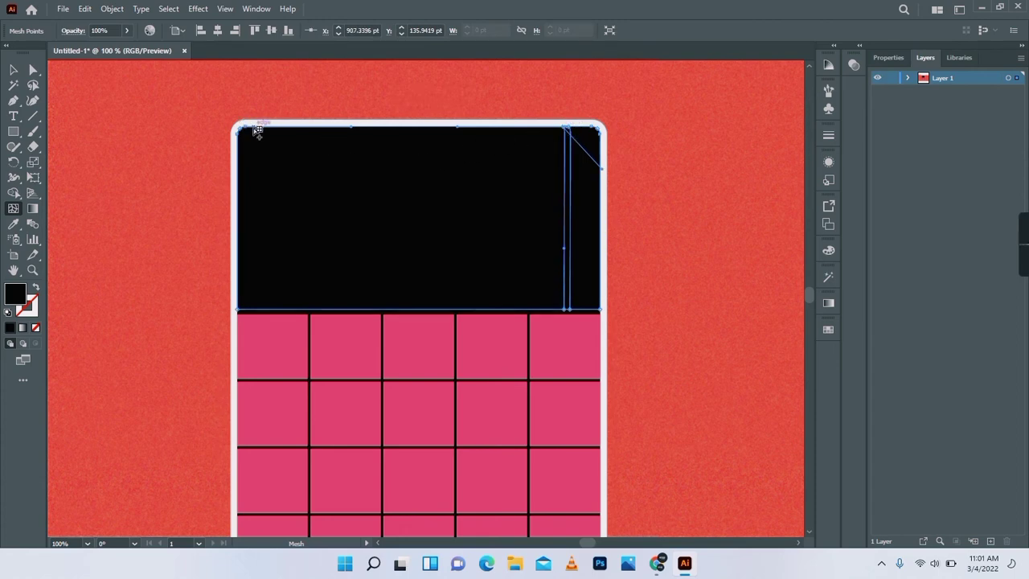
Step: Colour the inner mesh lines on both sides of the black header dark grey #212121, sampling it for the left line
left_click(33, 70)
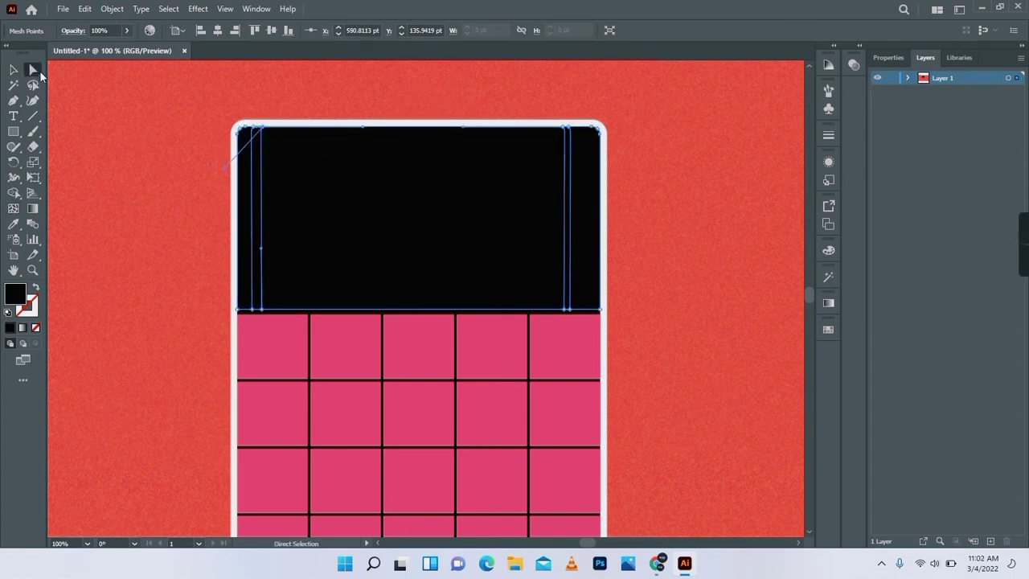
left_click(565, 310, "shift")
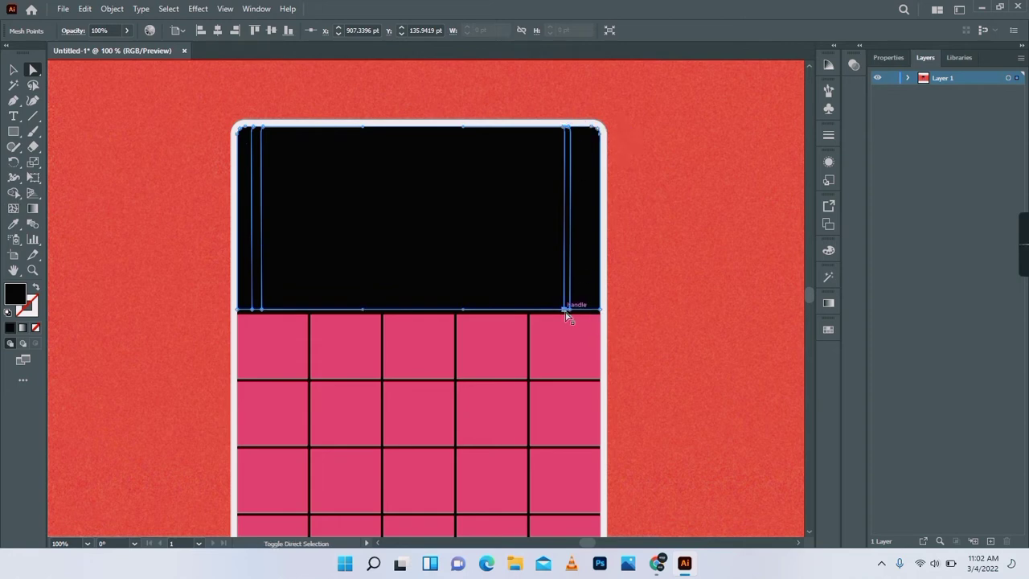
double_click(20, 299)
left_click(350, 344)
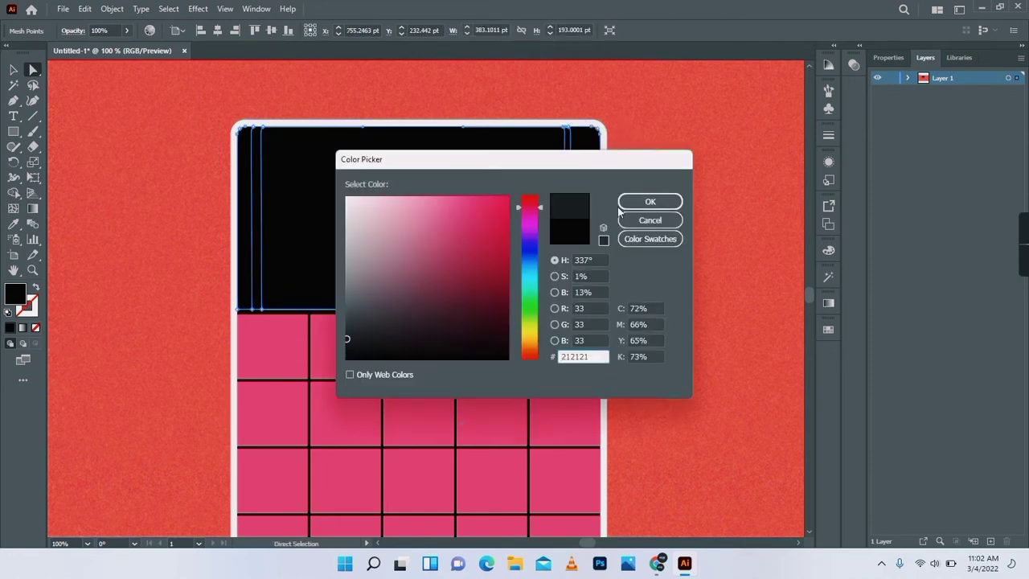
left_click(650, 202)
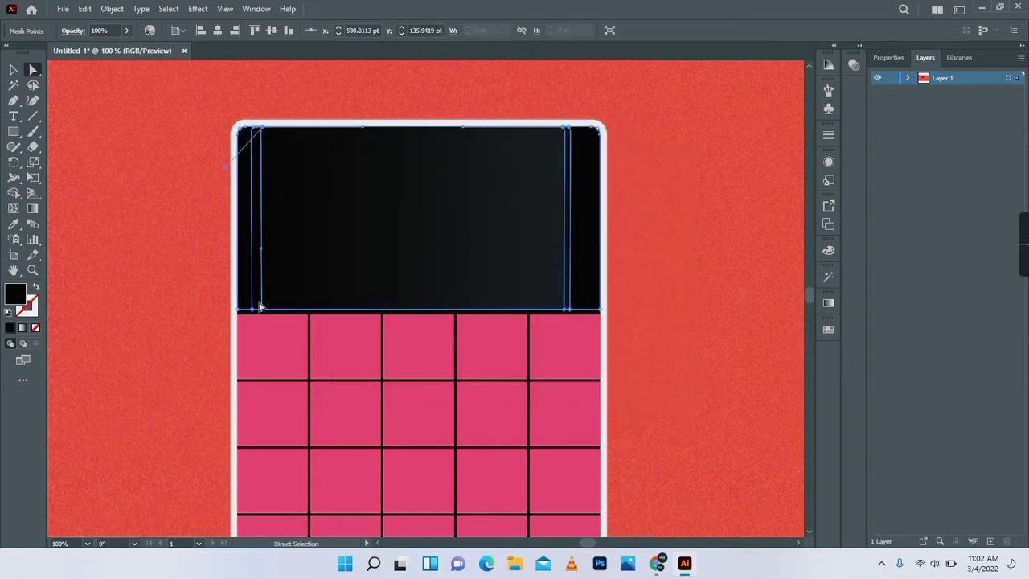
key("i")
left_click(564, 221)
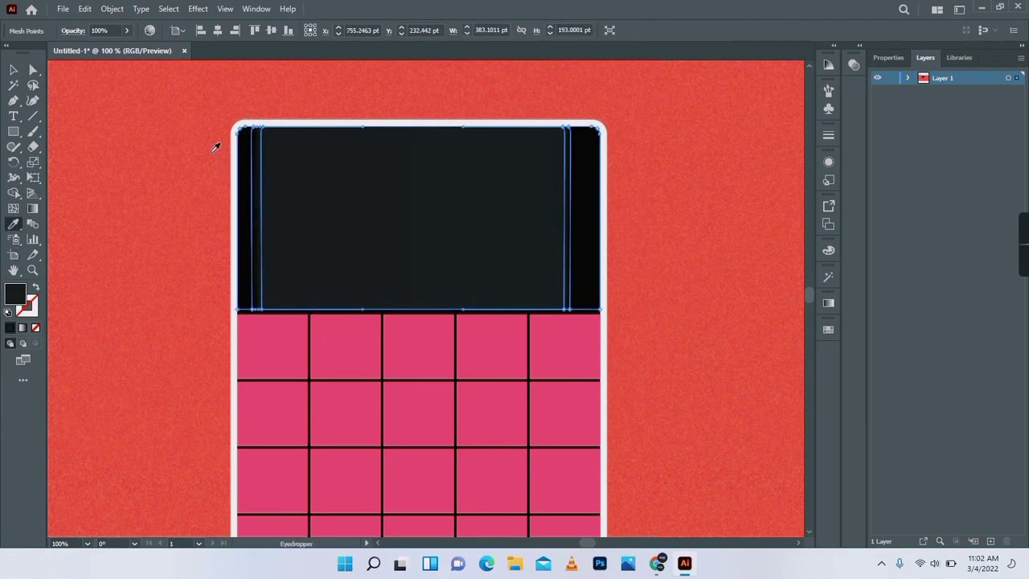
Step: Colour the outer mesh line near the header's left edge light grey #A5A4A4
key("a")
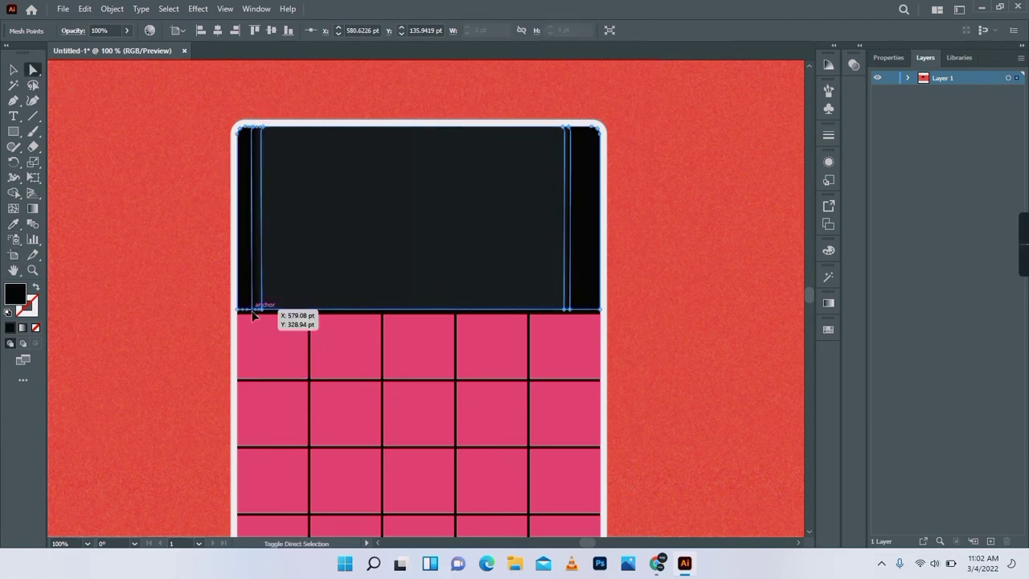
left_click(257, 309)
double_click(18, 295)
left_click(347, 240)
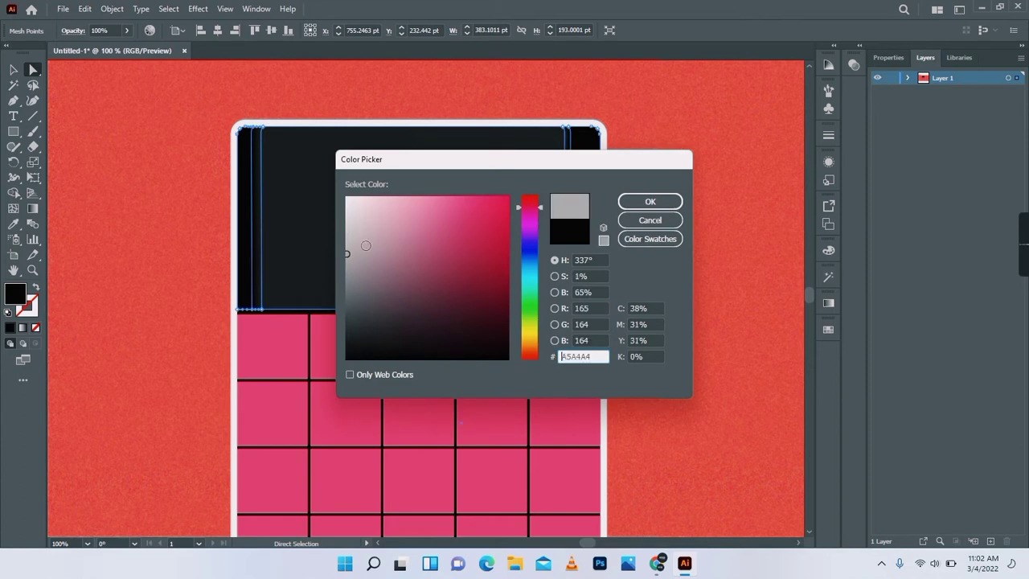
left_click(650, 201)
Step: Add a vertical mesh line close to the header's right edge and colour it with sampled black
key("u")
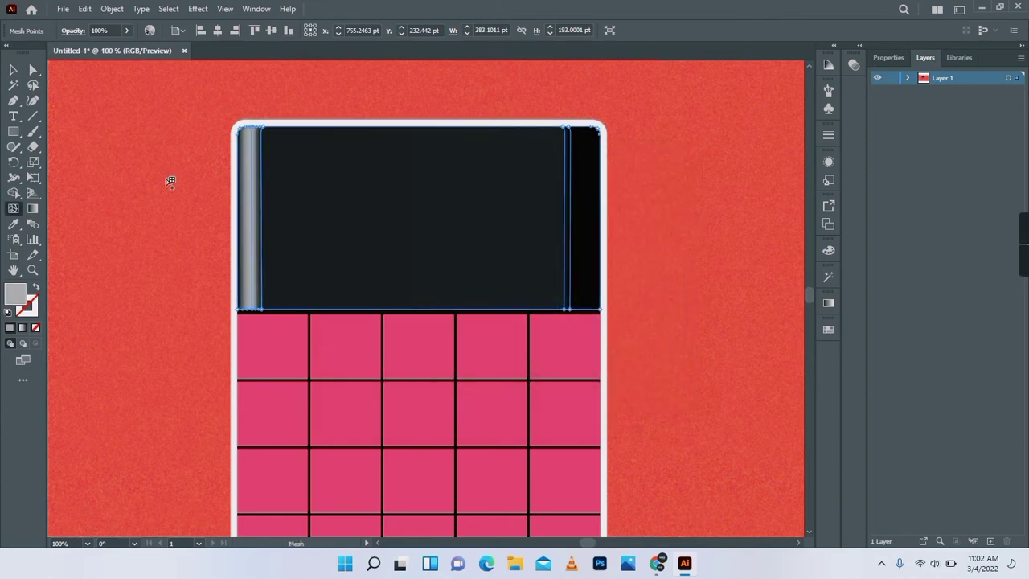
left_click(583, 131)
key("i")
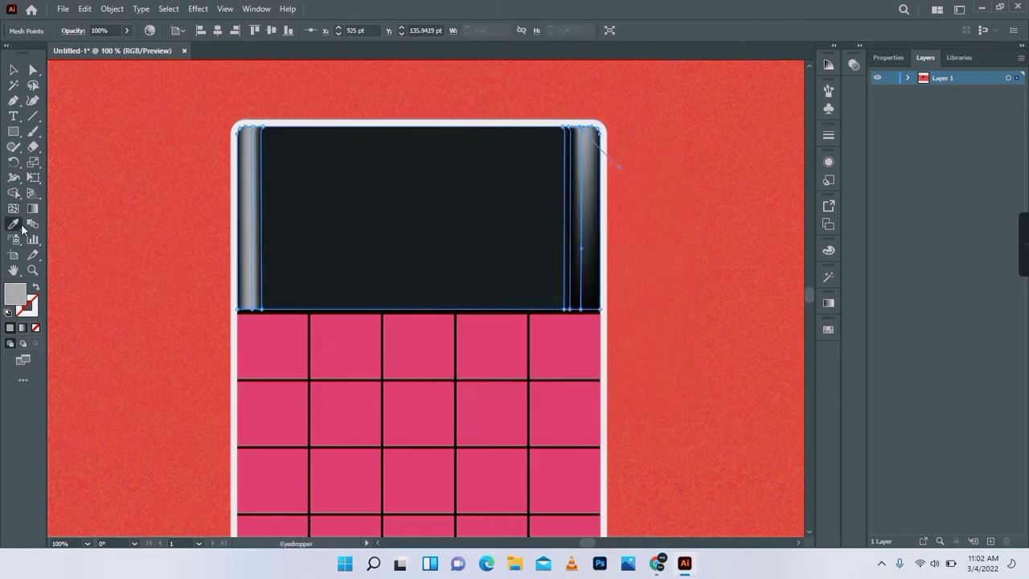
left_click(574, 296)
Step: Recolour the adjacent mesh line near the header's right edge with the dark grey sampled from the screen's centre, then deselect the mesh
left_click(33, 70)
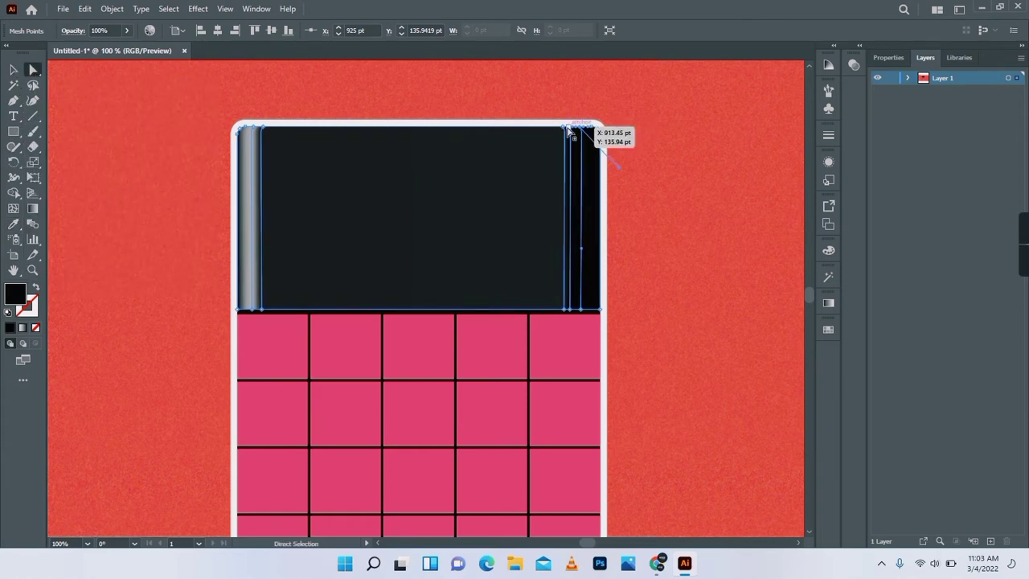
left_click(569, 128)
left_click(570, 310, "shift")
left_click(12, 225)
left_click(415, 224)
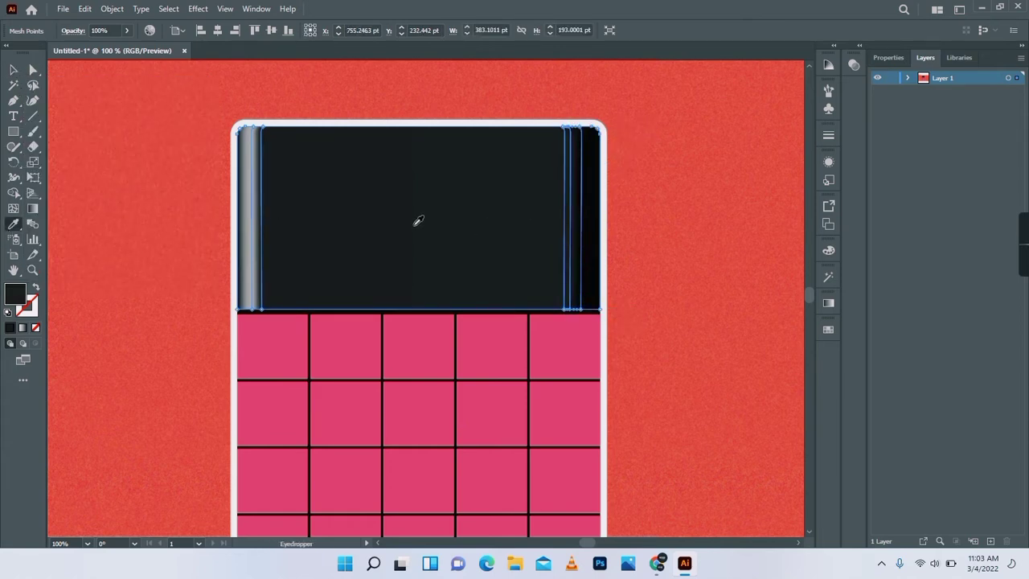
left_click(64, 227)
Step: Add a mesh line on the outer side of the header's left highlight and colour its lower point with sampled black
left_click(13, 209)
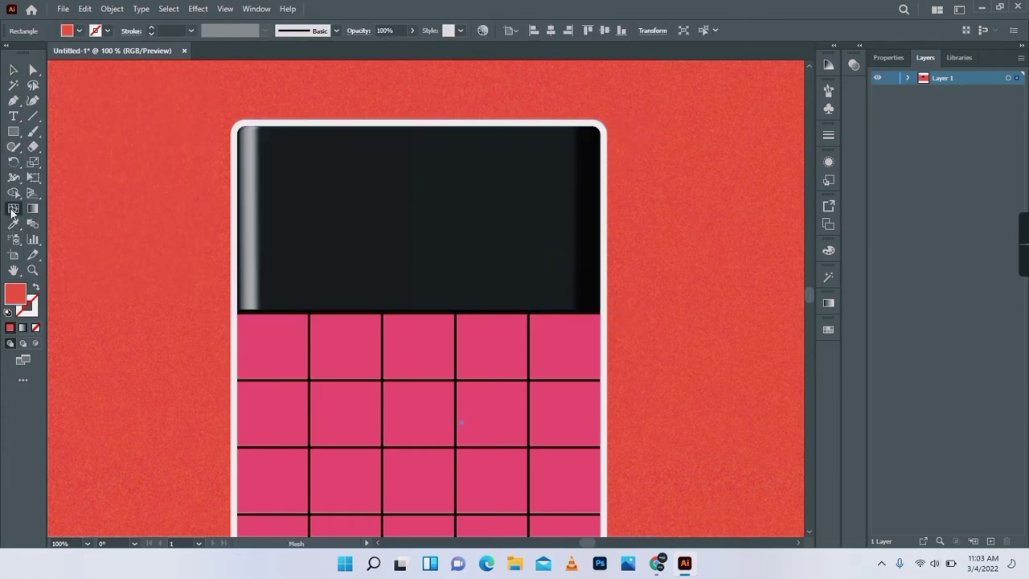
left_click(250, 311)
left_click(354, 230)
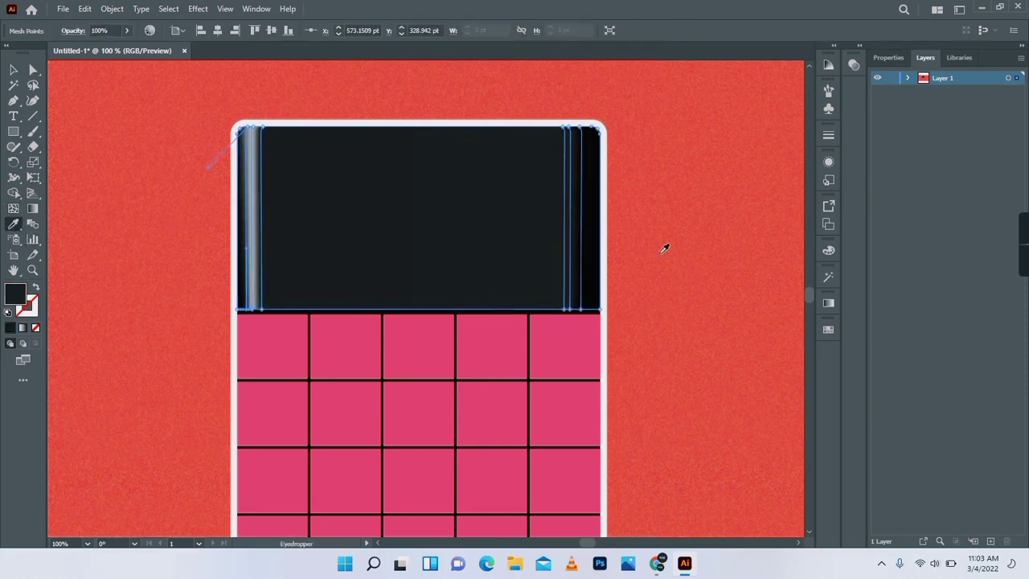
left_click(591, 240)
Step: Darken the upper point of the new mesh line beside the left highlight with the black sampled at the header's left edge
left_click(13, 71)
left_click(33, 70)
left_click(248, 128)
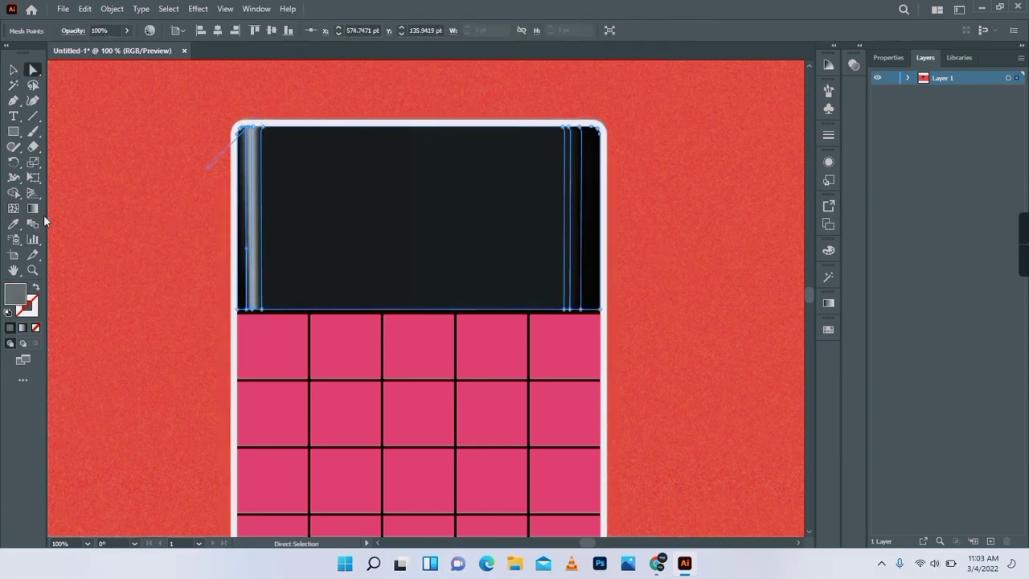
left_click(244, 290)
left_click(13, 71)
left_click(116, 201)
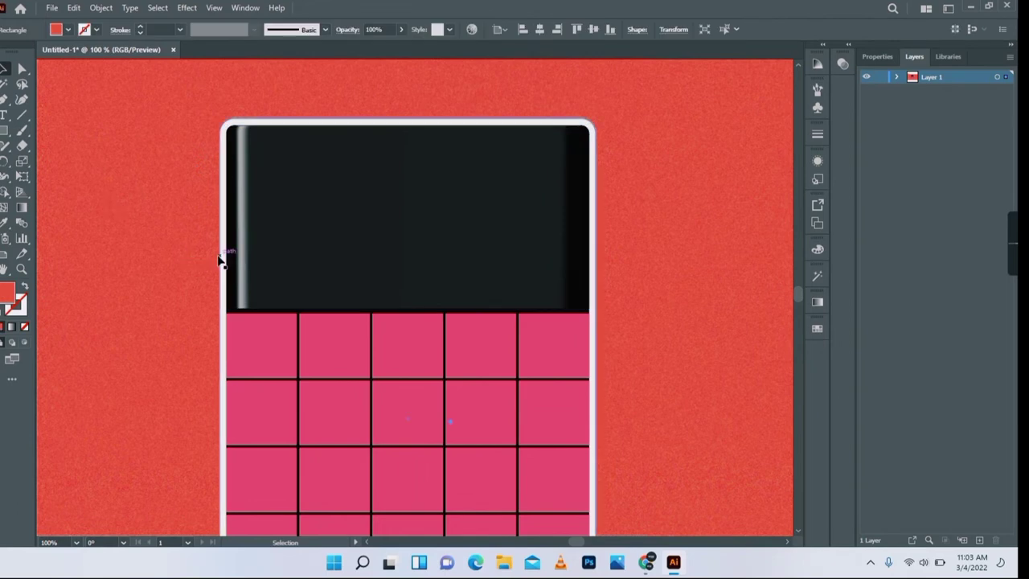
Step: Add closely spaced vertical mesh lines near the right side of the top-right pink grid cell
left_click_drag(459, 402, 343, 230)
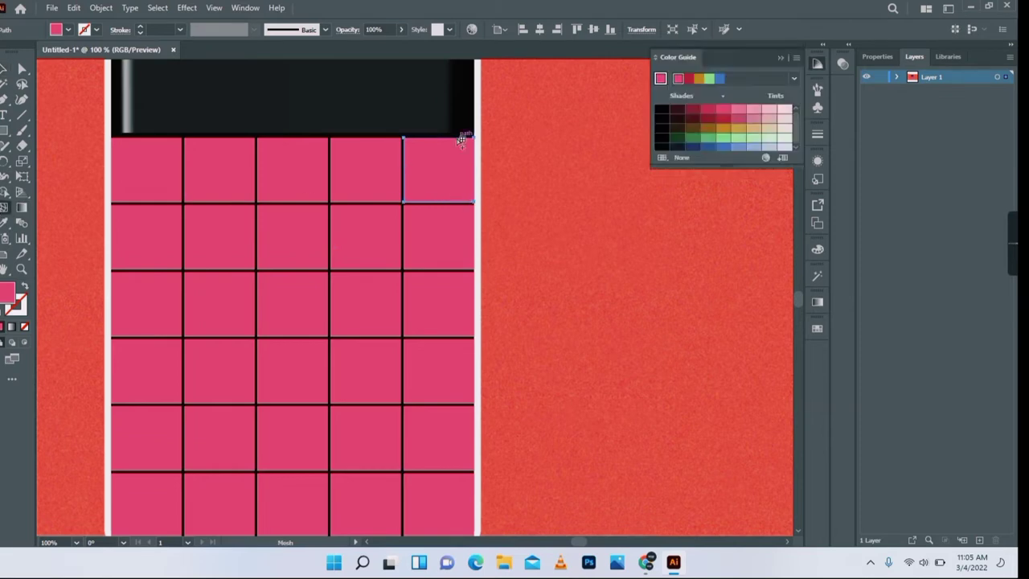
left_click(455, 139)
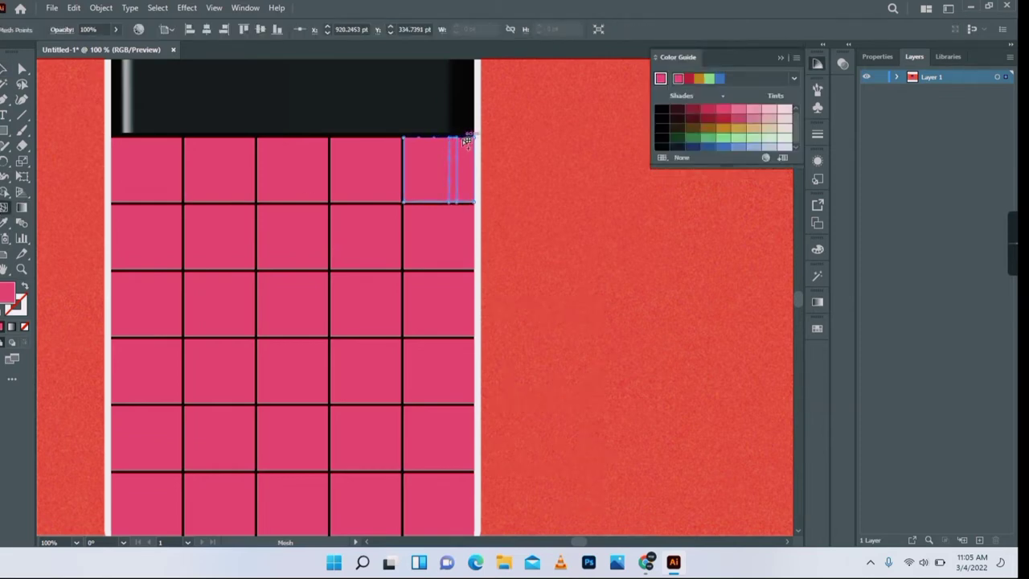
left_click(463, 140)
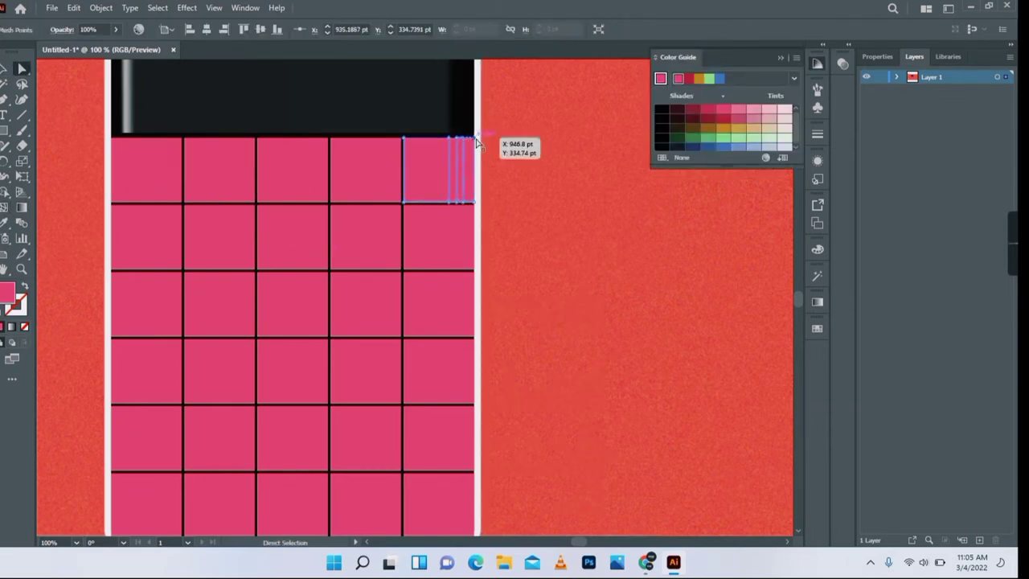
Step: Recolour the rightmost mesh points of the top-right pink cell with a darker pink shade and deselect it
left_click(475, 139, "shift")
left_click(475, 202, "shift")
left_click(464, 202, "shift")
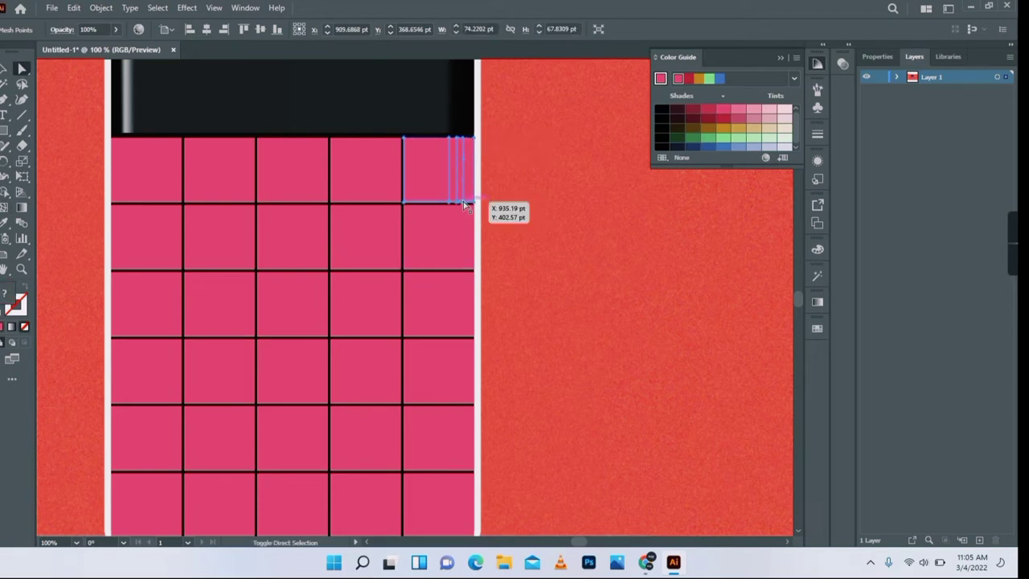
left_click(709, 112)
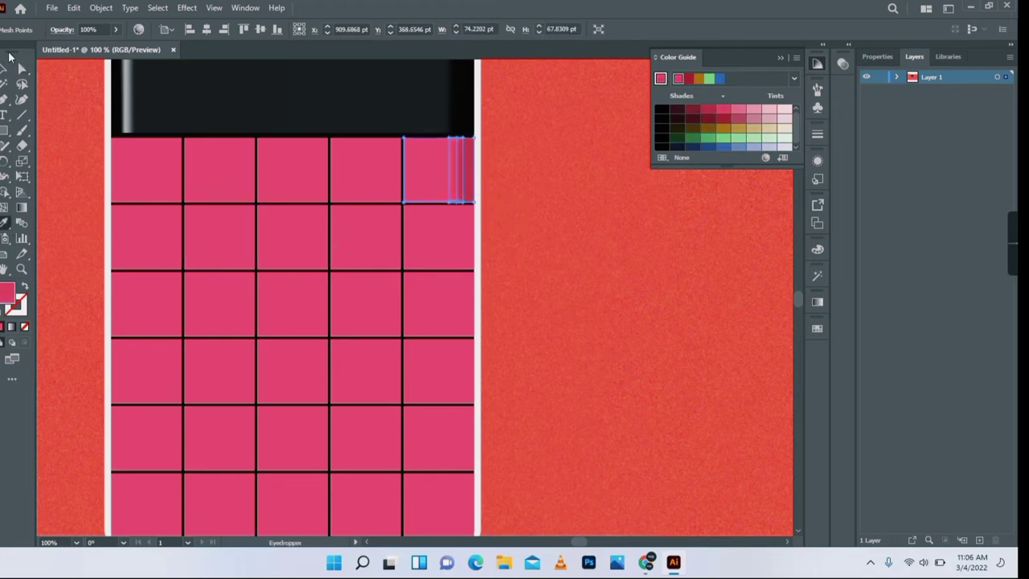
left_click(680, 244)
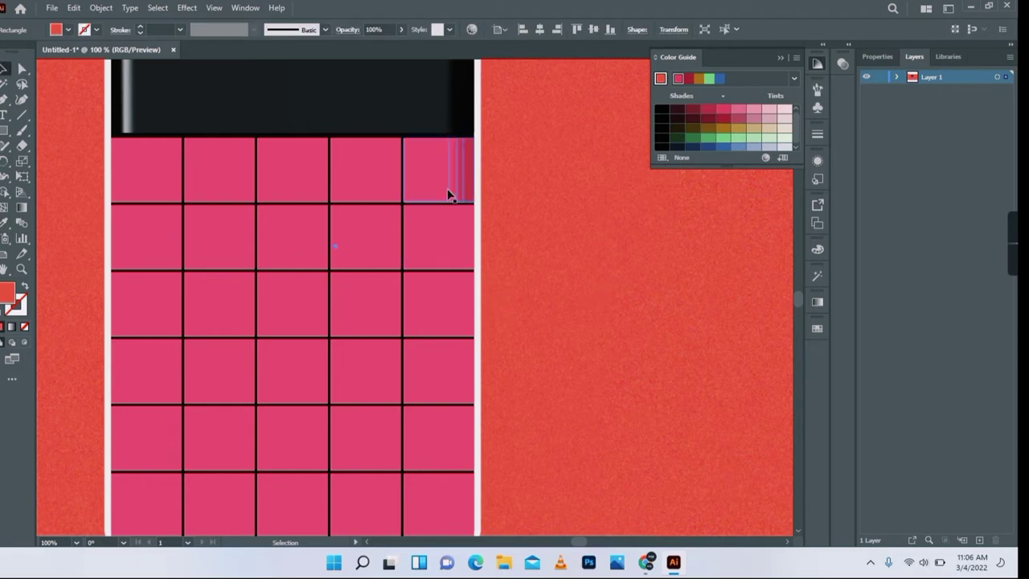
key("ctrl+shift+a")
left_click_drag(565, 129, 595, 132)
Step: Move the five plain pink cells below the shaded one out of the rightmost column onto the red background
left_click(475, 254)
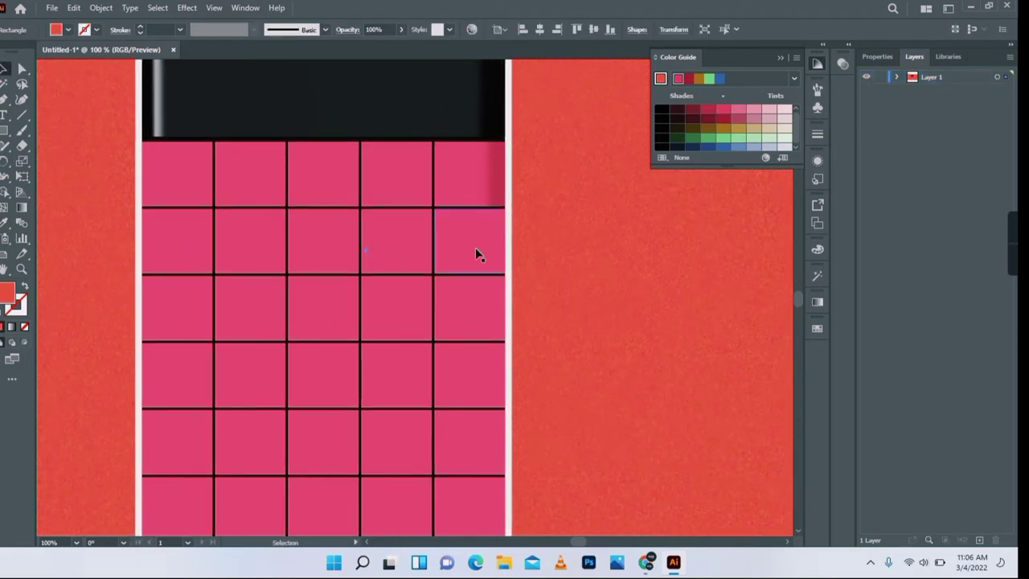
left_click_drag(475, 254, 596, 247)
left_click_drag(483, 299, 649, 293)
left_click_drag(458, 354, 576, 353)
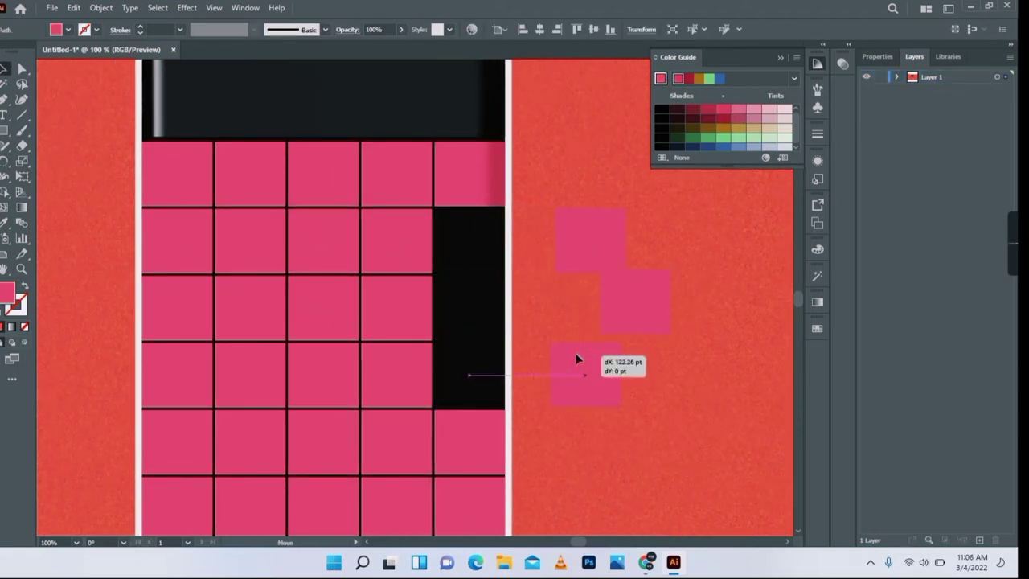
left_click_drag(456, 441, 582, 440)
left_click_drag(491, 492, 594, 483)
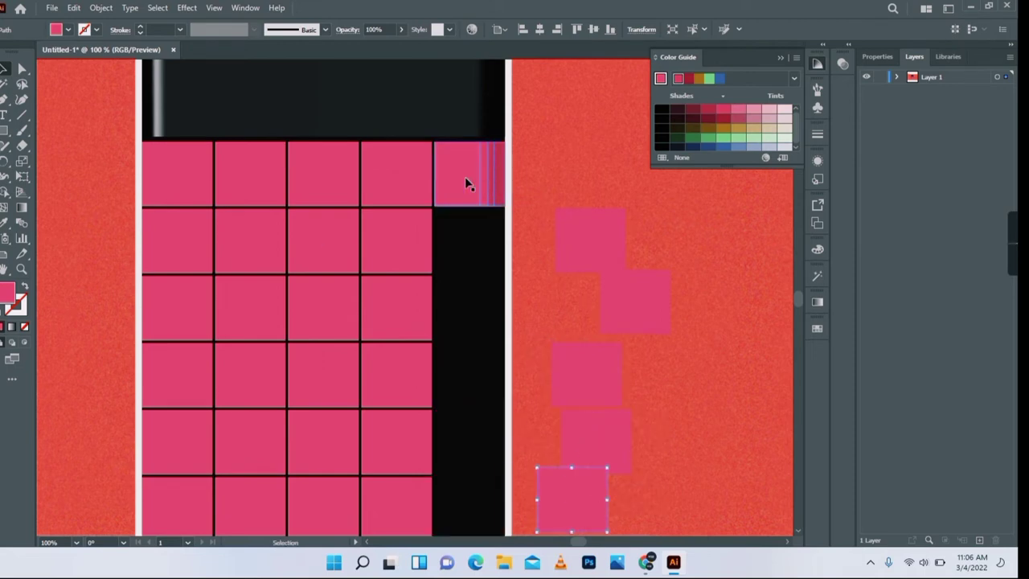
Step: Copy the shaded top-right cell down one row and repeat the copy to fill the rightmost column
left_click_drag(468, 184, 469, 243)
key("ctrl+d")
key("ctrl+d")
key("ctrl+d")
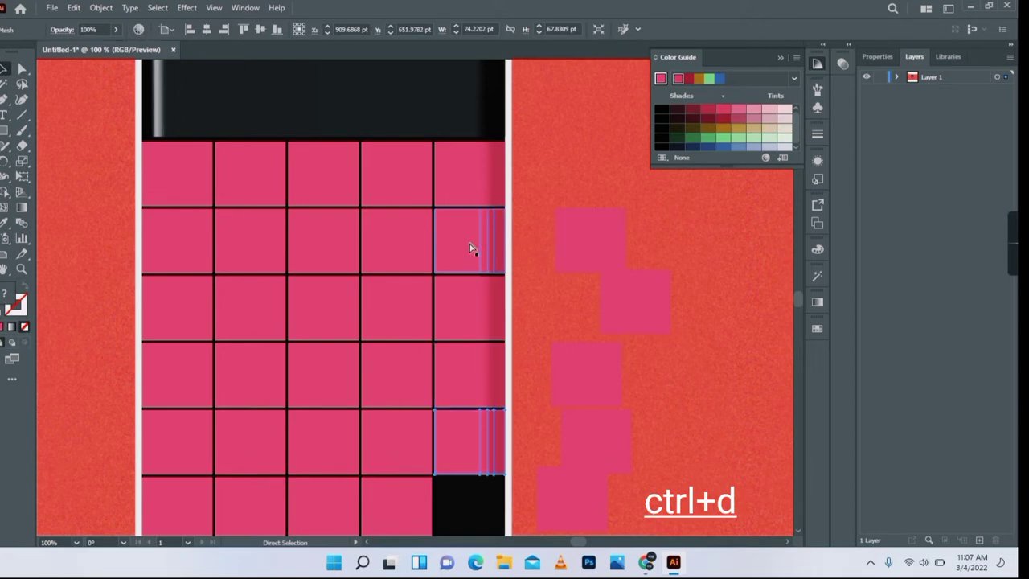
key("ctrl+d")
key("space")
left_click_drag(464, 369, 531, 353)
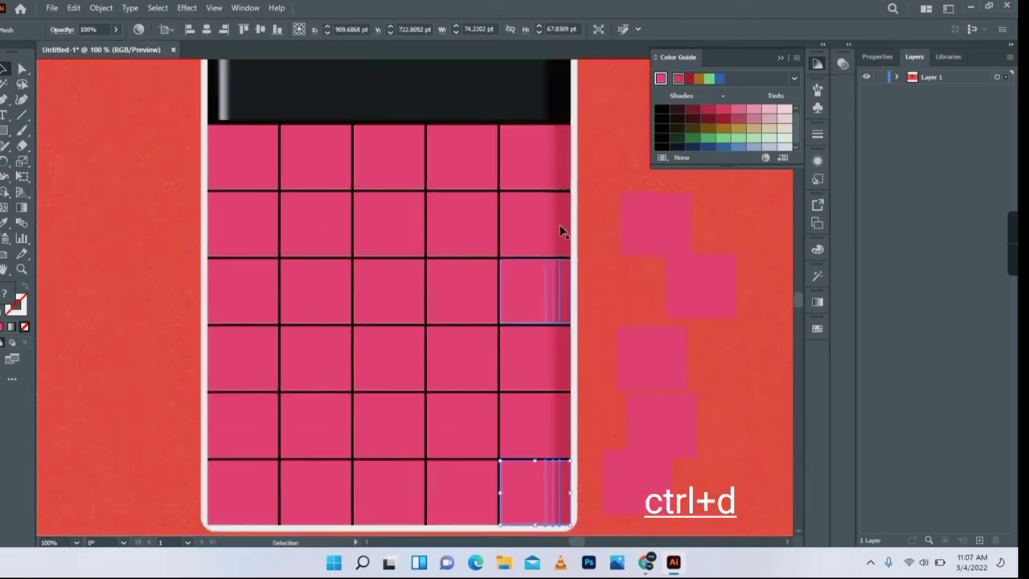
Step: Reflect the shaded top-right cell as a horizontally mirrored copy with its shading on the left side
left_click(530, 161)
right_click(531, 158)
mouse_move(599, 220)
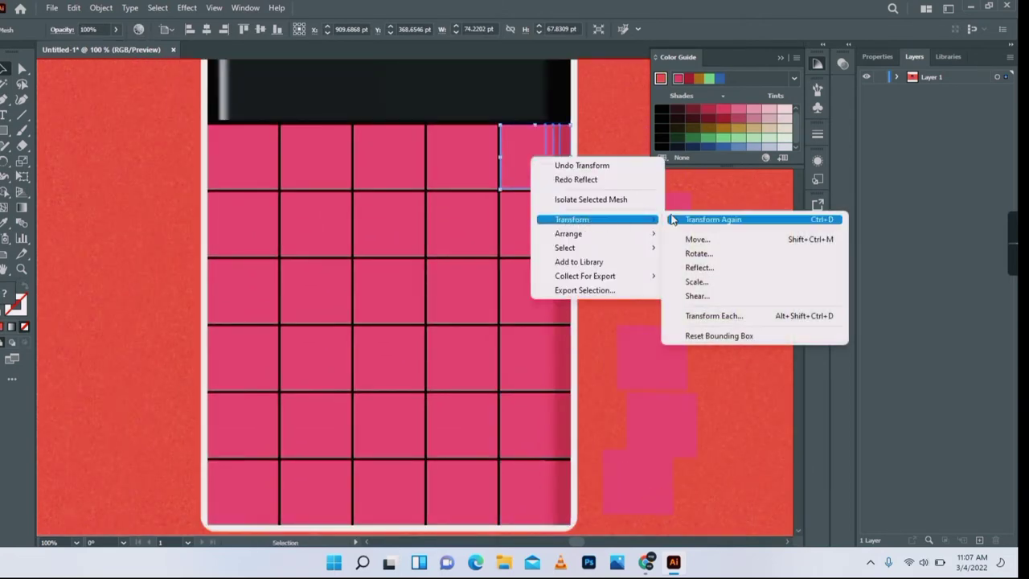
left_click(698, 268)
left_click(455, 364)
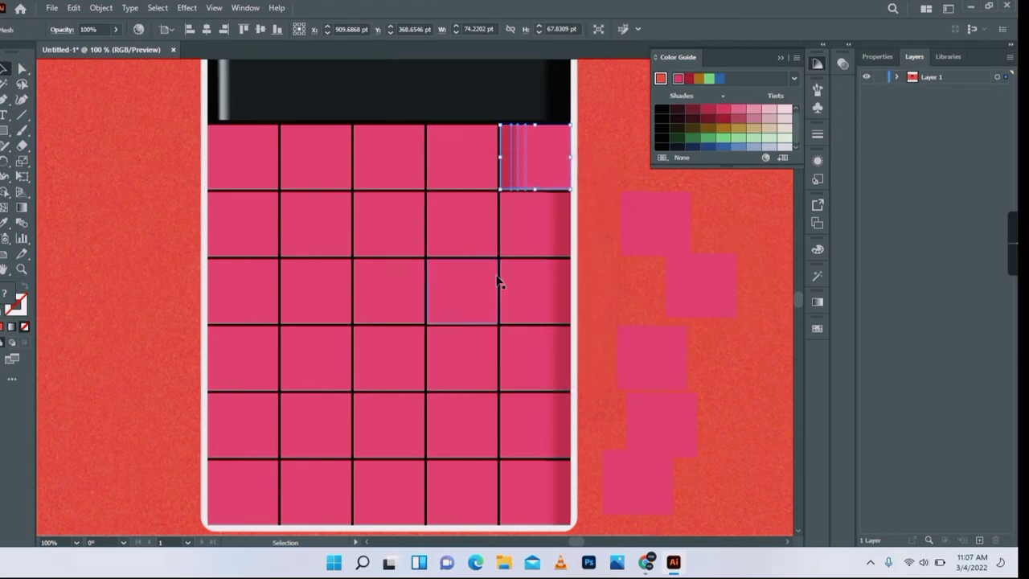
Step: Place mirrored shaded cells in the first two rows of the leftmost column and repeat the copy down to the last row
left_click_drag(539, 158, 247, 230)
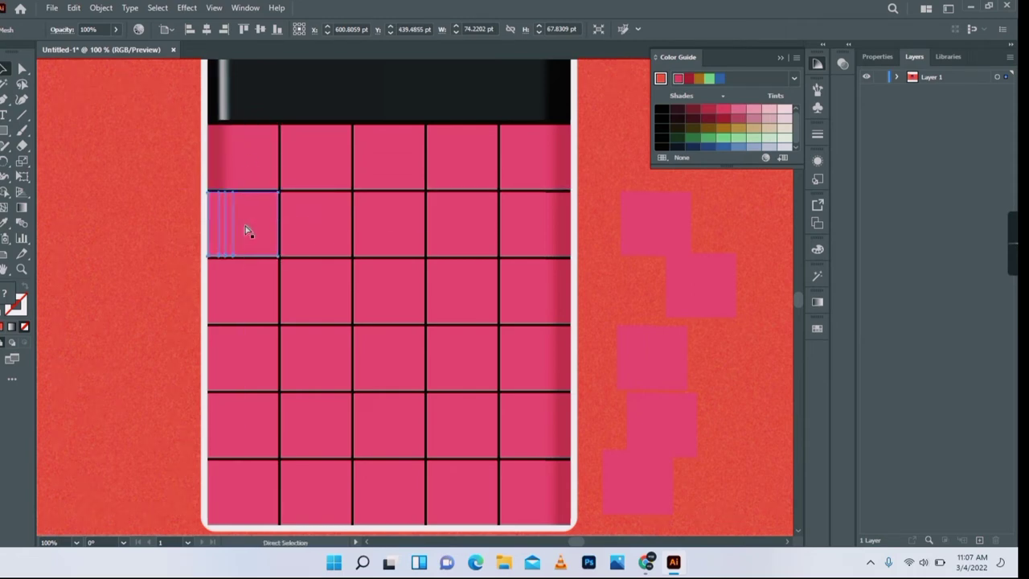
key("ctrl+d")
key("ctrl+d")
key("ctrl+d")
key("ctrl+d")
Step: Move the five plain pink cells covering the leftmost column's lower rows onto the red background at the body's left
left_click_drag(231, 237, 145, 236)
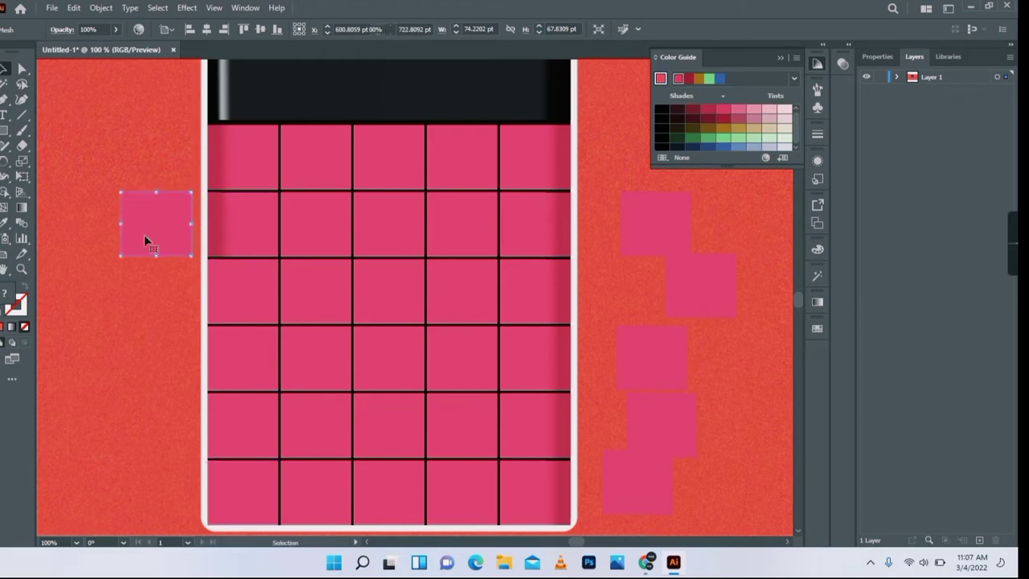
left_click_drag(227, 288, 95, 297)
left_click_drag(251, 359, 102, 365)
left_click_drag(232, 424, 83, 417)
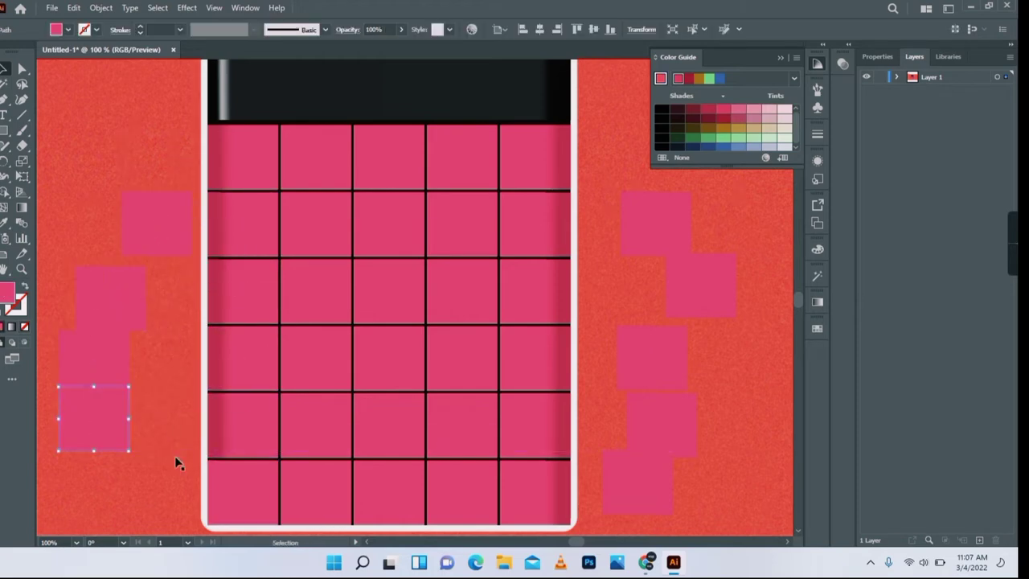
left_click_drag(247, 481, 126, 438)
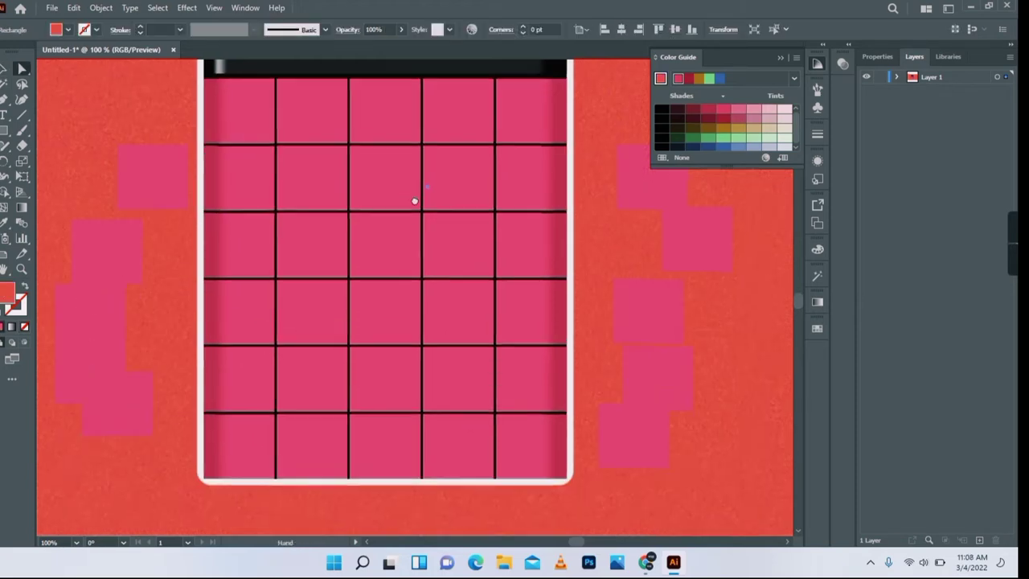
Step: Move a spare pink cell beside the grid's bottom-right corner and round its lower-right corner by about 6.4 pt
left_click_drag(416, 200, 406, 257)
left_click_drag(408, 519, 417, 312)
left_click_drag(628, 294, 699, 330)
left_click_drag(670, 244, 635, 320)
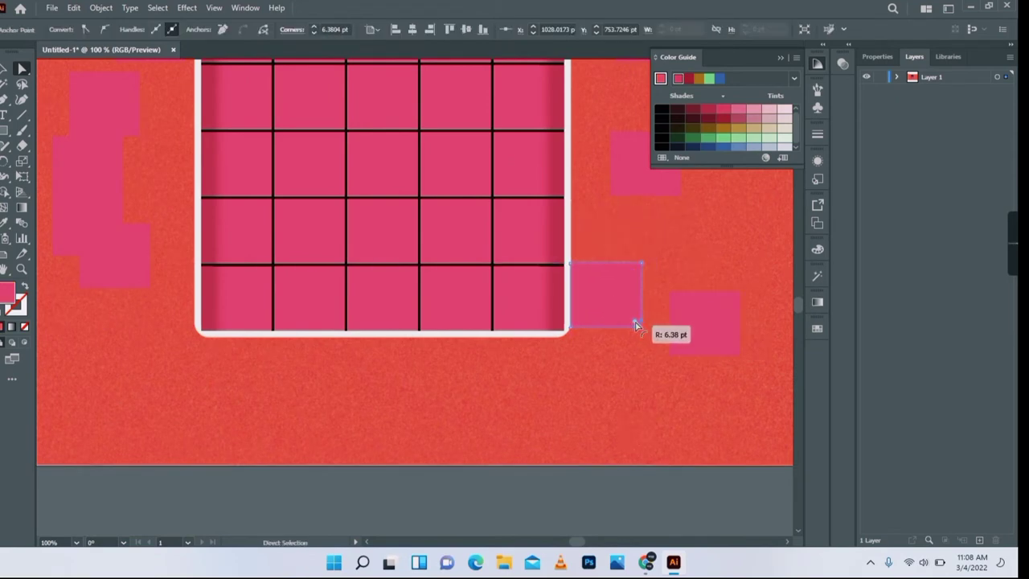
key("v")
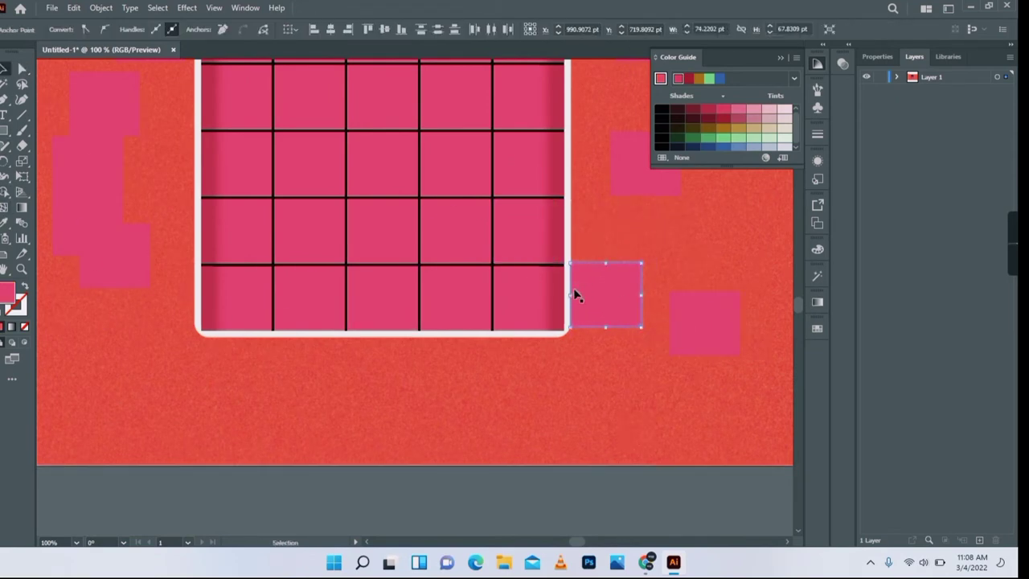
Step: Move the rounded pink cell below the grid's bottom-right corner and add a darker pink mesh point near its lower-right corner
left_click_drag(602, 296, 529, 365)
left_click(5, 208)
left_click(554, 397)
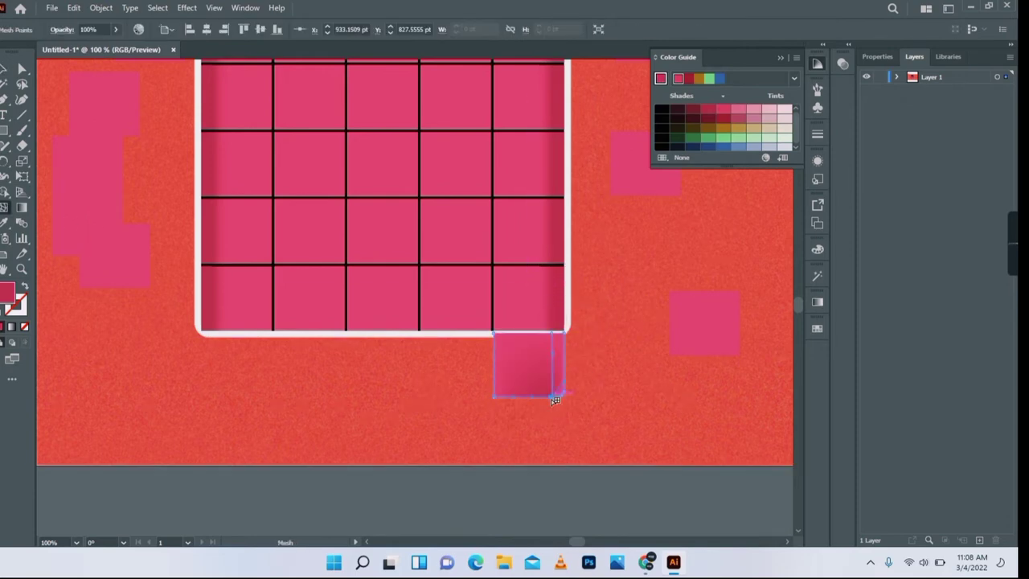
left_click(4, 69)
left_click(458, 503)
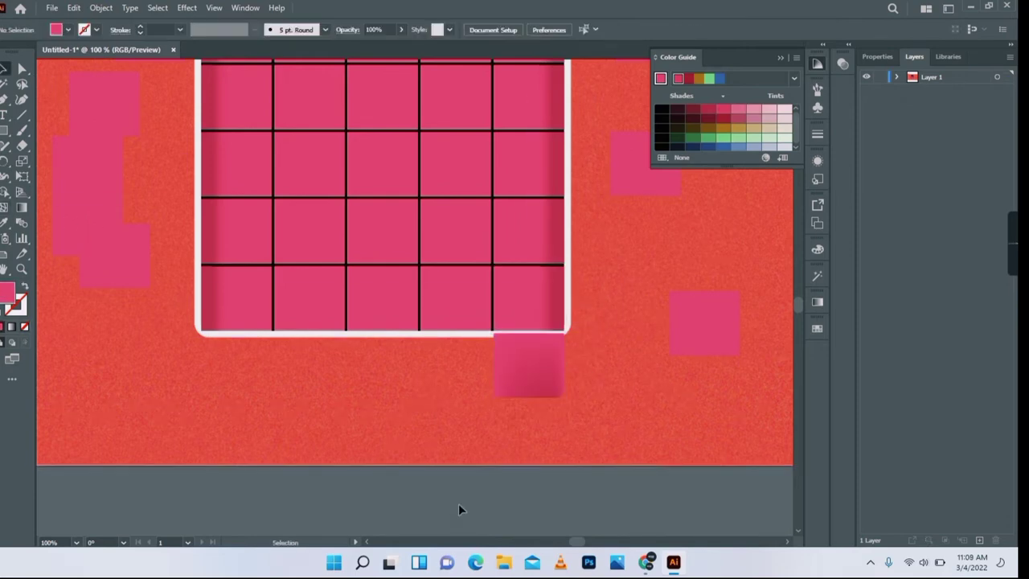
Step: Lock the grainy red background and the black body behind the button grid
left_click(440, 431)
left_click(101, 8)
left_click(305, 100)
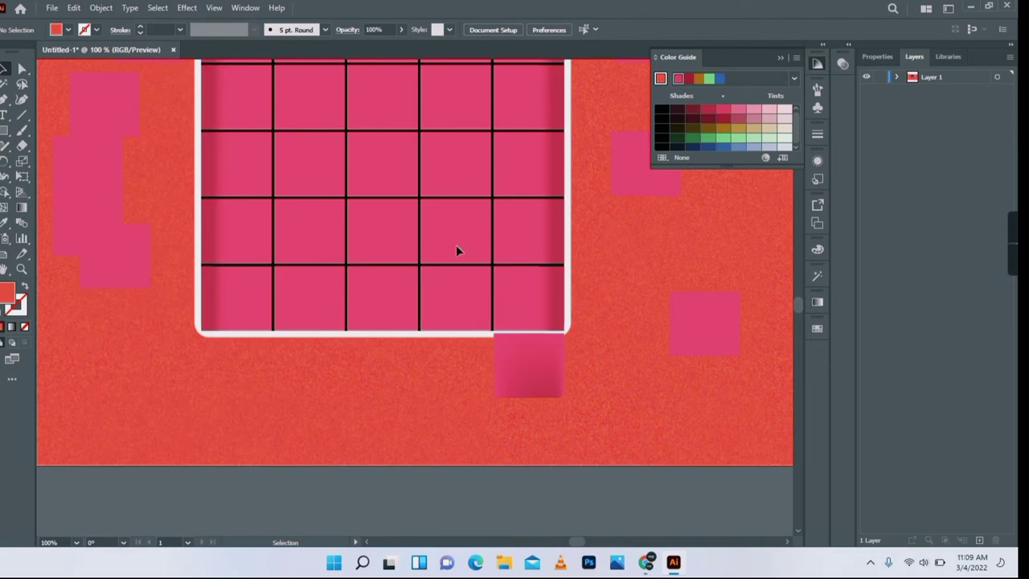
left_click(492, 233)
left_click(100, 7)
left_click(306, 100)
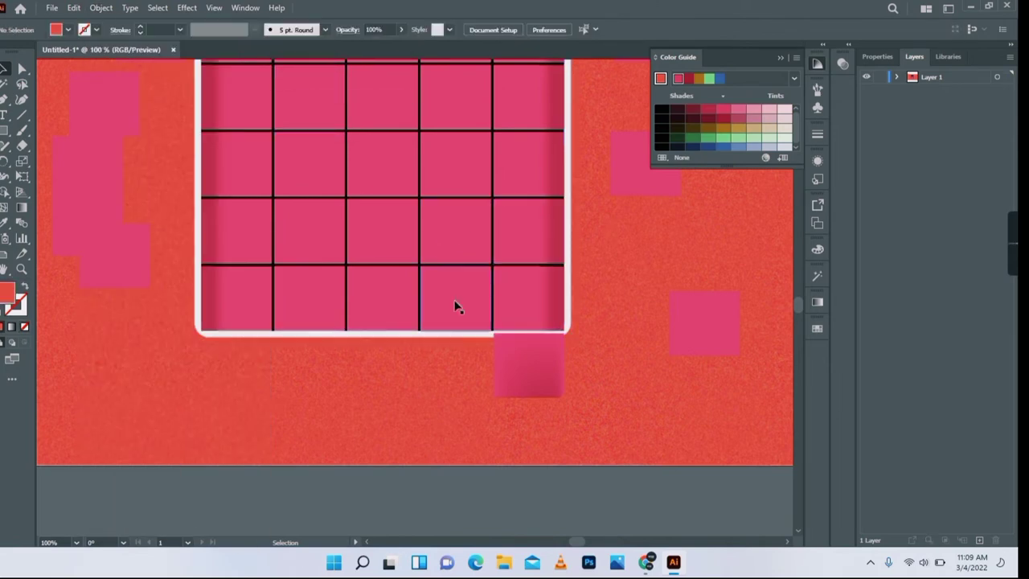
Step: Move the rounded mesh cell slightly lower and recolor its right-edge mesh points with the dark pink of the shaded bottom-right cell
left_click_drag(525, 368, 527, 390)
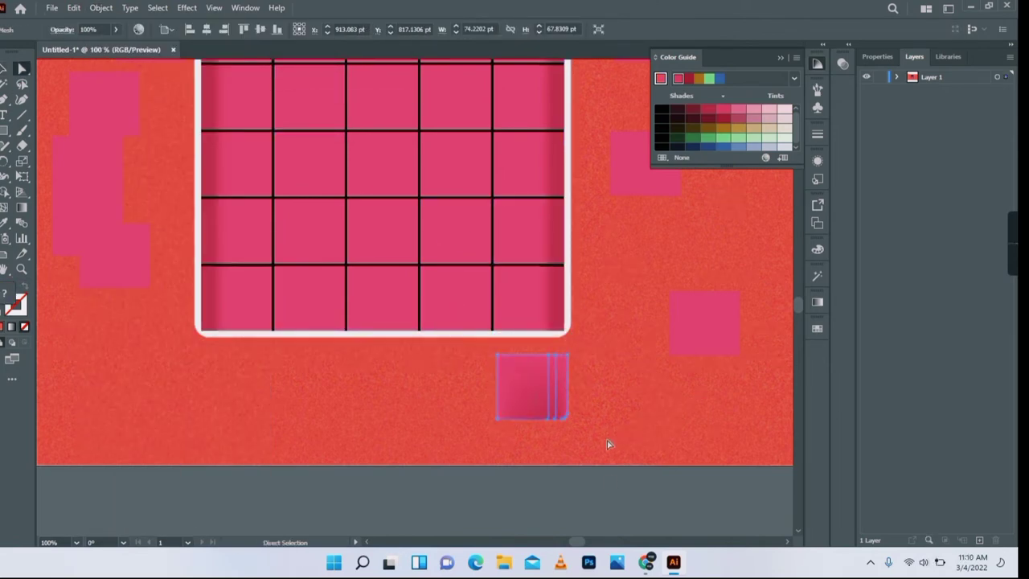
left_click(556, 361)
left_click(4, 223)
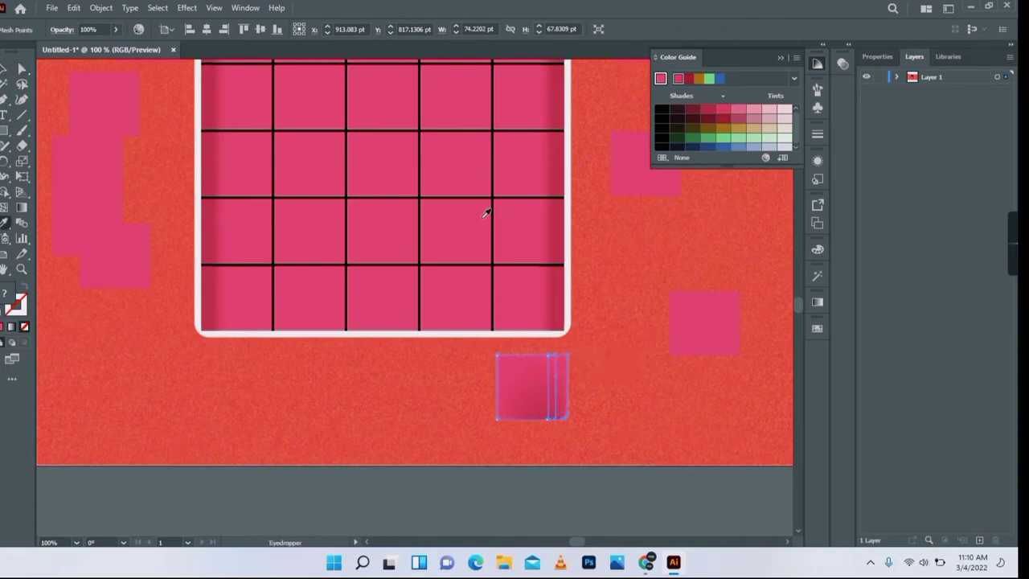
left_click(559, 297)
key("i")
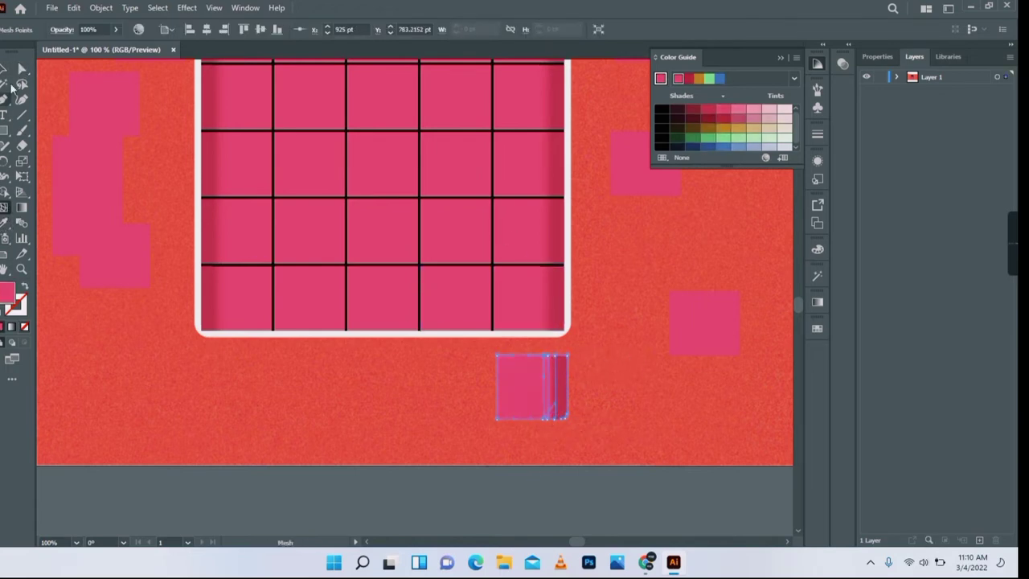
Step: Recolor the rounded cell's inner upper and lower mesh points with the pink sampled from the bottom-right grid cell
left_click(21, 69)
left_click(550, 356)
left_click(554, 419, "shift")
left_click(5, 223)
left_click(550, 297)
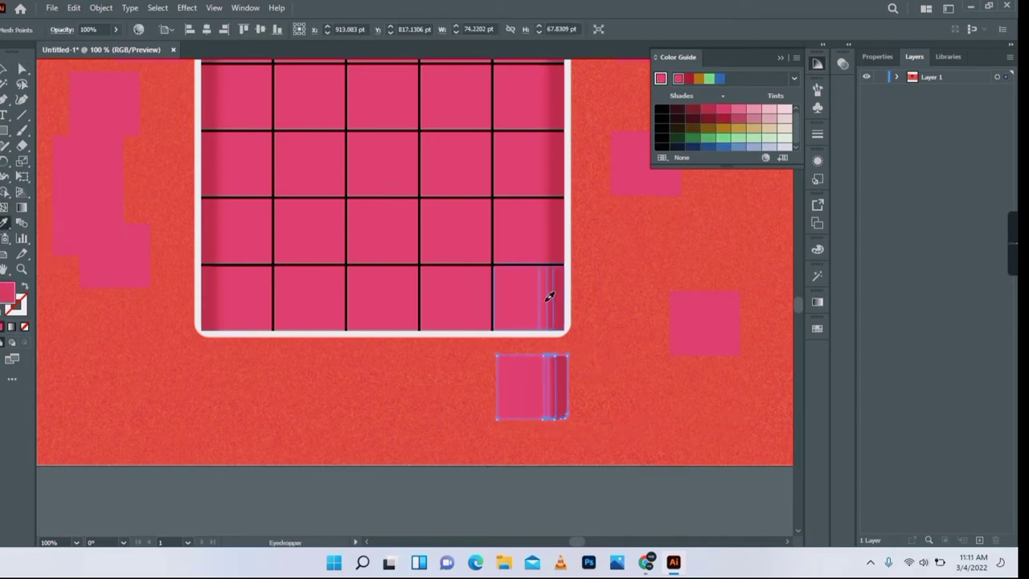
Step: Place a copy of the rounded shaded cell below the grid's bottom-left corner and reflect it horizontally
key("v")
left_click_drag(519, 389, 276, 399)
right_click(524, 319)
mouse_move(574, 402)
left_click(690, 450)
key("Return")
Step: Move the square bottom-left cell onto the red background and fit the mirrored rounded cell into its place
left_click_drag(241, 301, 102, 348)
left_click_drag(279, 402, 247, 312)
left_click(386, 390)
Step: Draw a rectangle about 105 by 28 pt in the black screen's upper-right area and fill it with a pale pink tint
key("space")
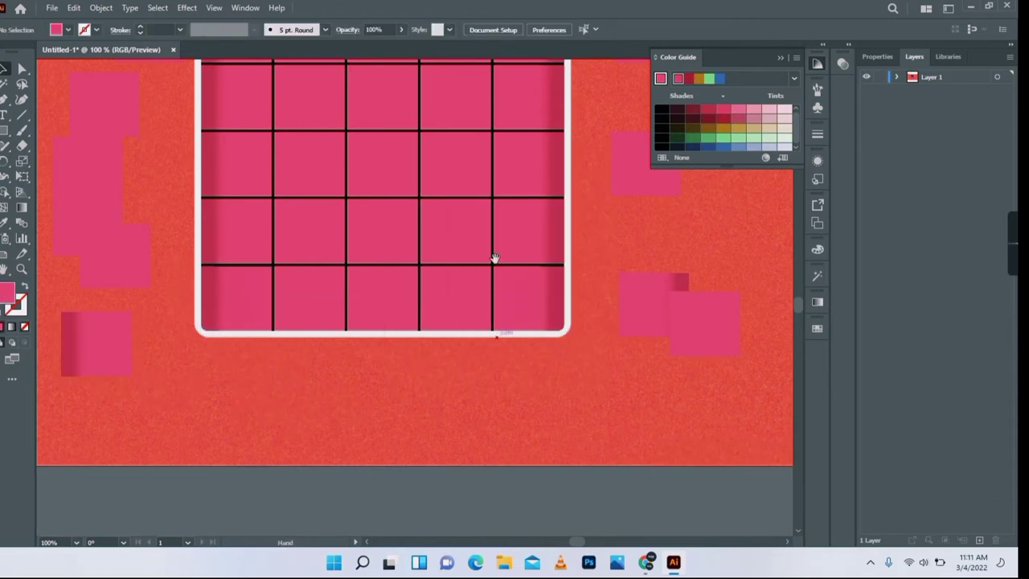
left_click_drag(494, 257, 466, 491)
left_click_drag(427, 224, 435, 296)
left_click(413, 276)
left_click(5, 132)
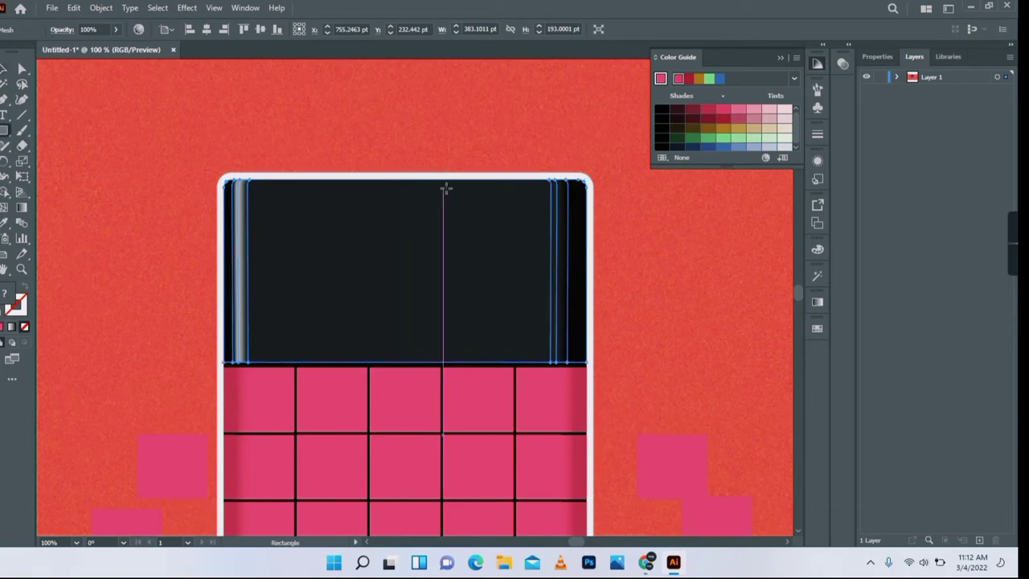
left_click_drag(446, 189, 541, 218)
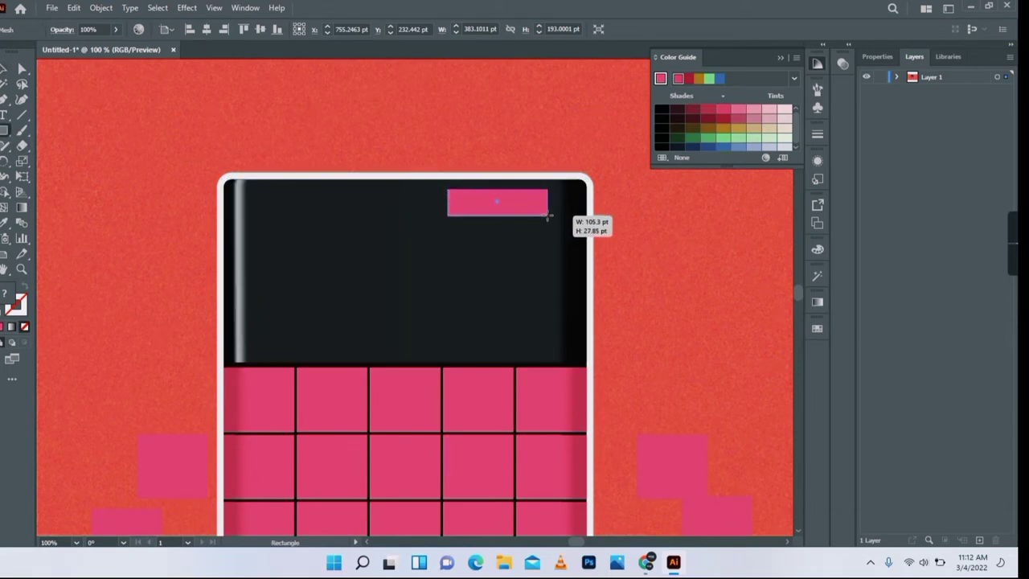
left_click_drag(549, 215, 550, 216)
left_click(769, 121)
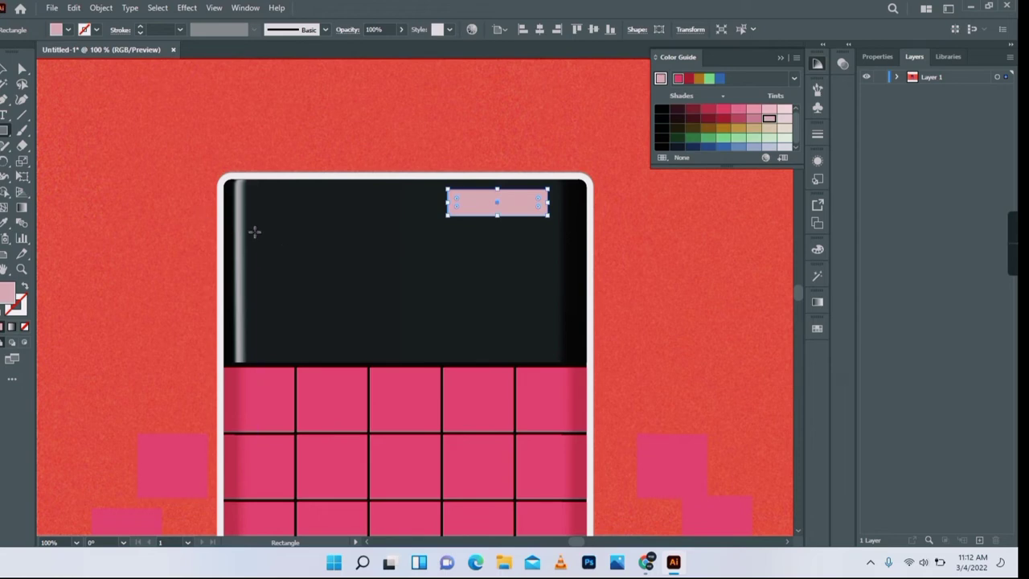
Step: Draw a large pale pink display rectangle across the black screen and adjust its edges to span between the highlight and right shading
left_click_drag(255, 233, 564, 329)
left_click(5, 71)
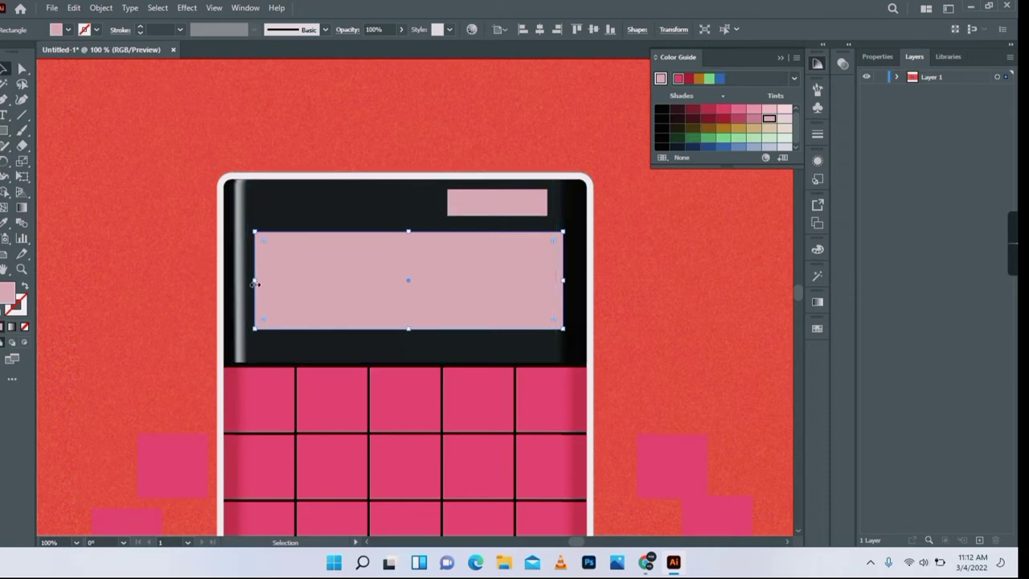
left_click_drag(255, 283, 246, 283)
left_click_drag(564, 281, 560, 282)
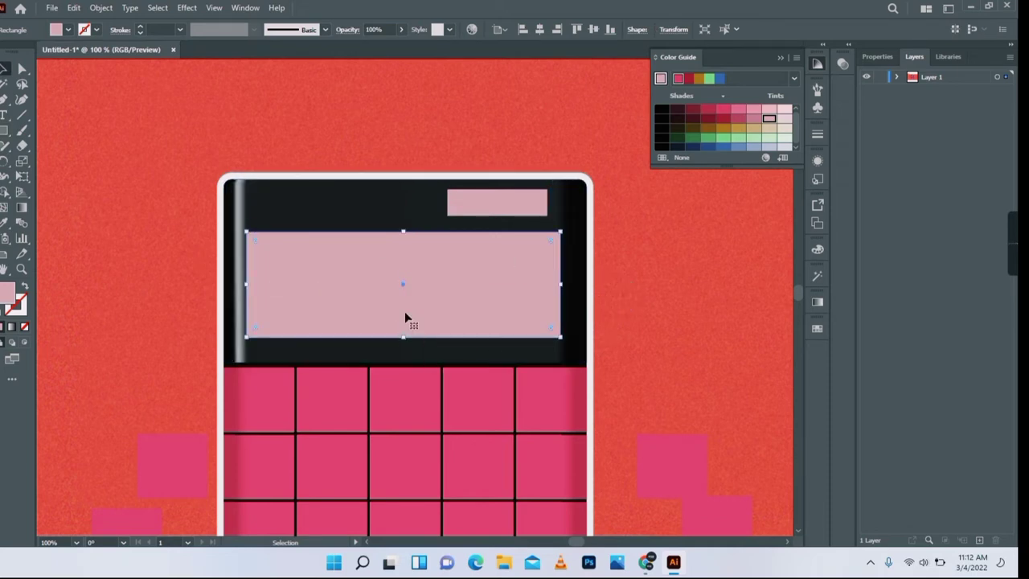
left_click_drag(403, 233, 403, 227)
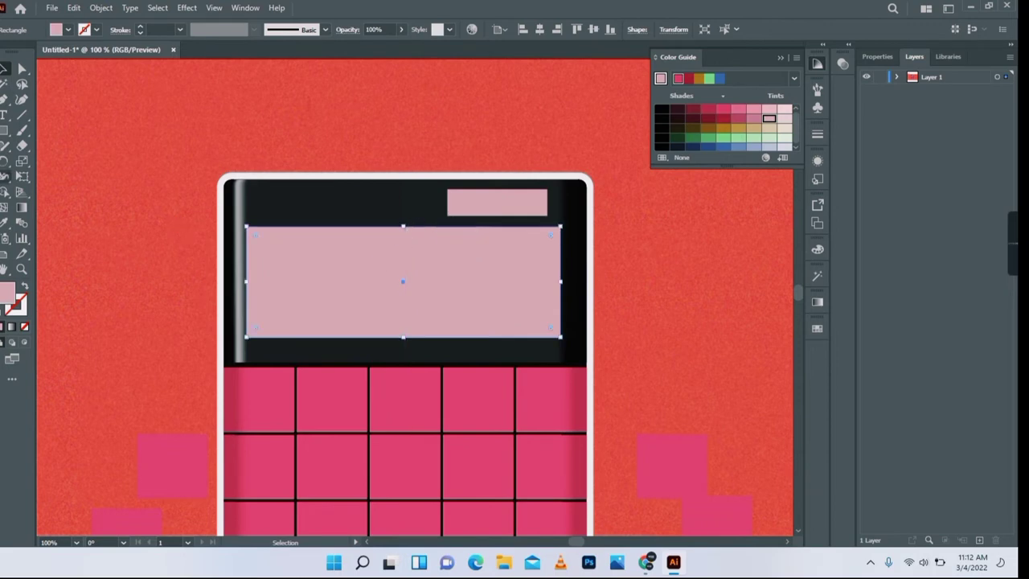
Step: Draw a slightly smaller pale pink rectangle inside the display rectangle and extend its left edge to even out the margin
left_click(4, 130)
left_click_drag(253, 233, 556, 329)
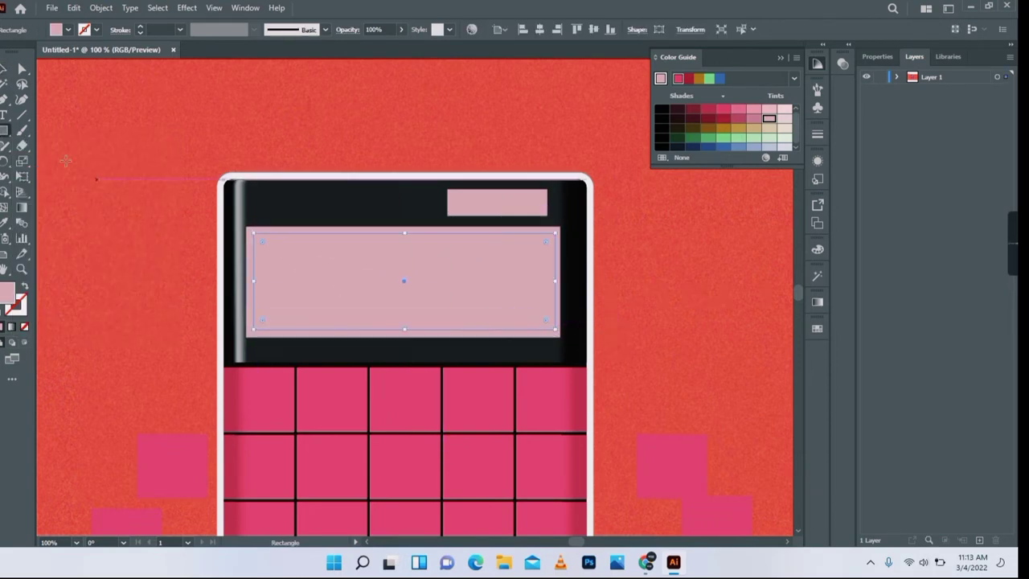
left_click(4, 73)
left_click_drag(253, 281, 251, 281)
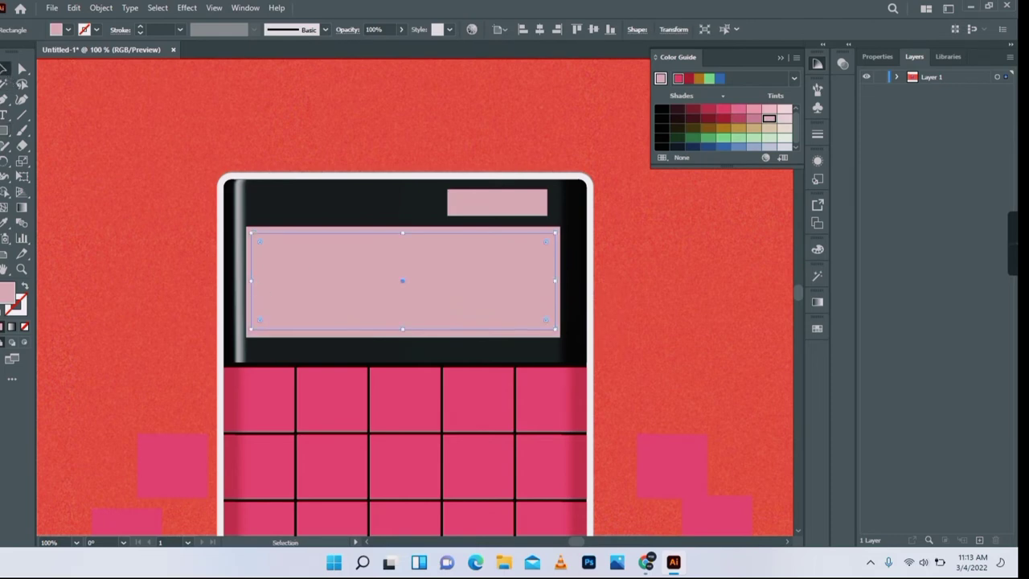
Step: Recolor the outer display rectangle dark grey 3A3A3A so it frames the inner pale pink one
left_click(311, 229)
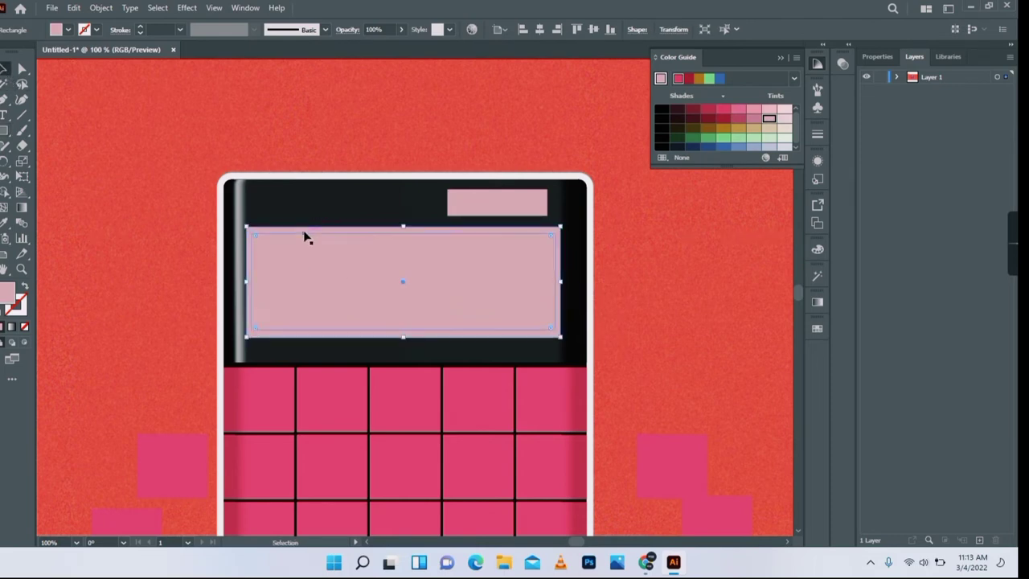
key("i")
left_click(254, 210)
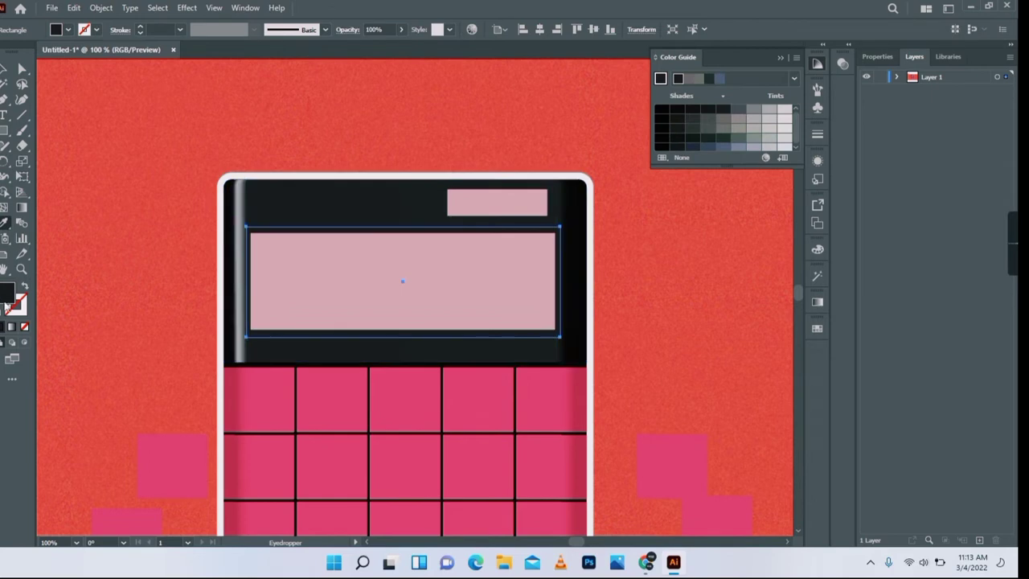
double_click(7, 298)
left_click(640, 200)
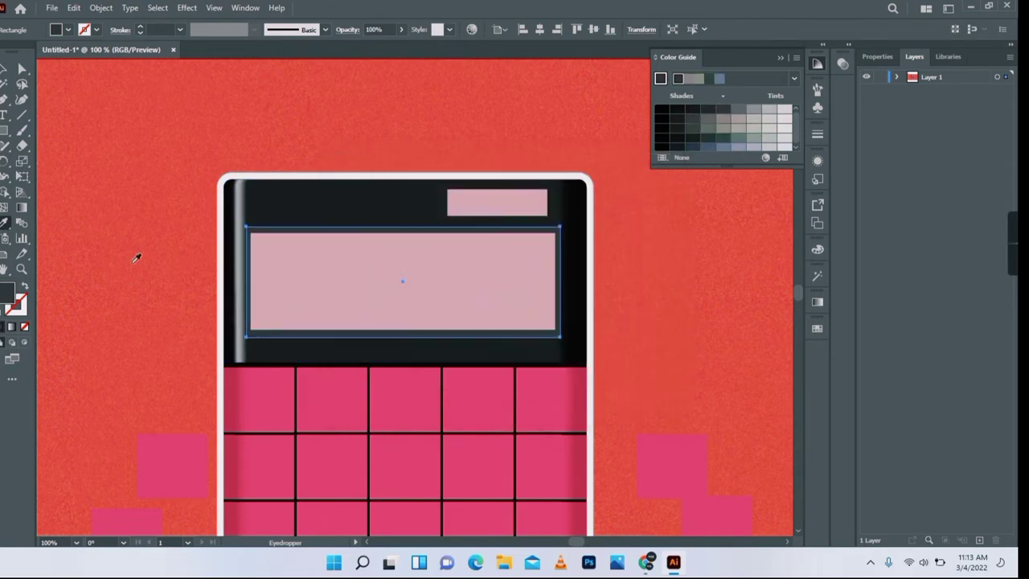
Step: Lighten the display frame's fill to a slightly brighter grey
key("v")
left_click(90, 180)
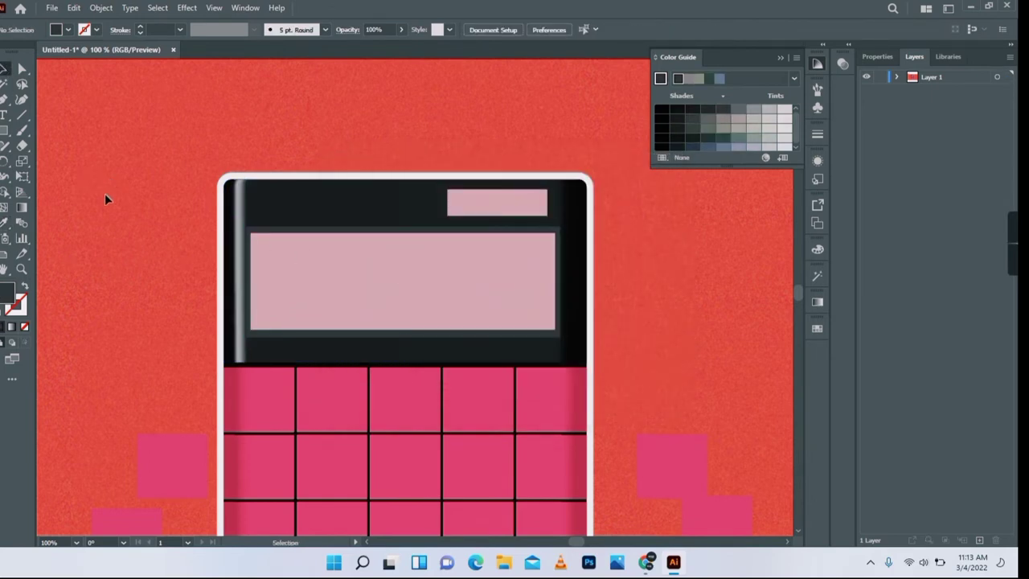
left_click(313, 338)
double_click(6, 295)
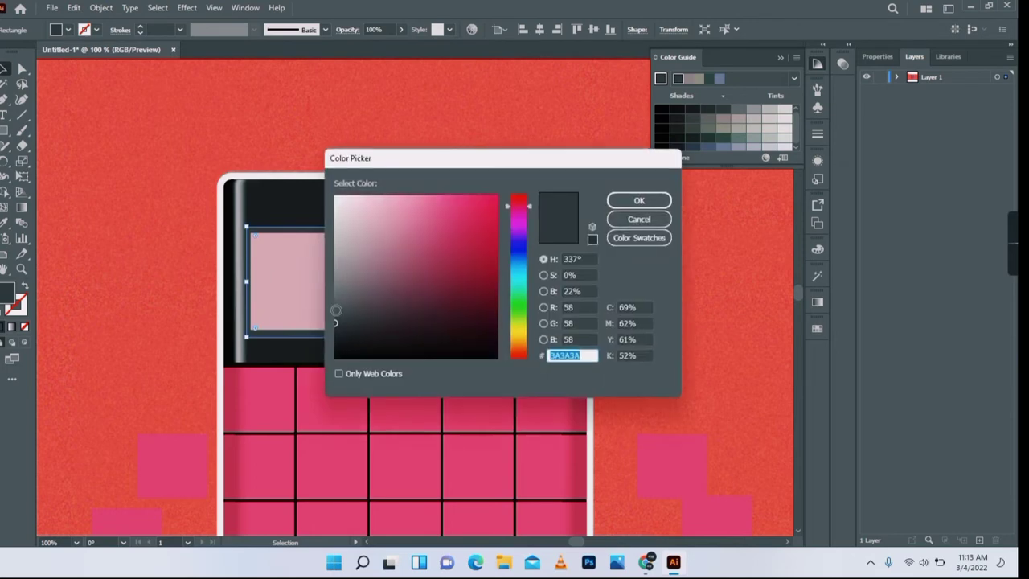
left_click(626, 201)
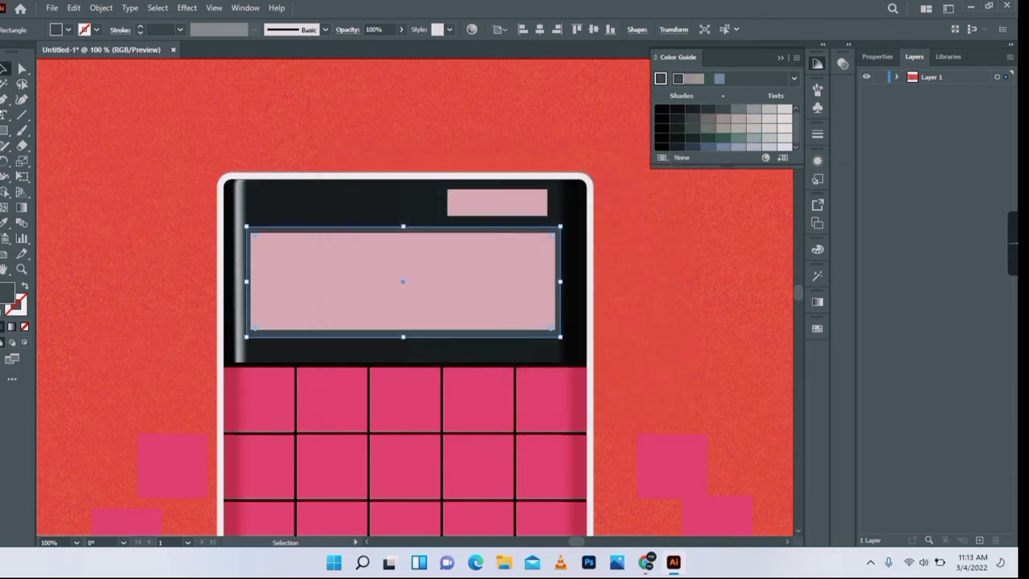
left_click(99, 222)
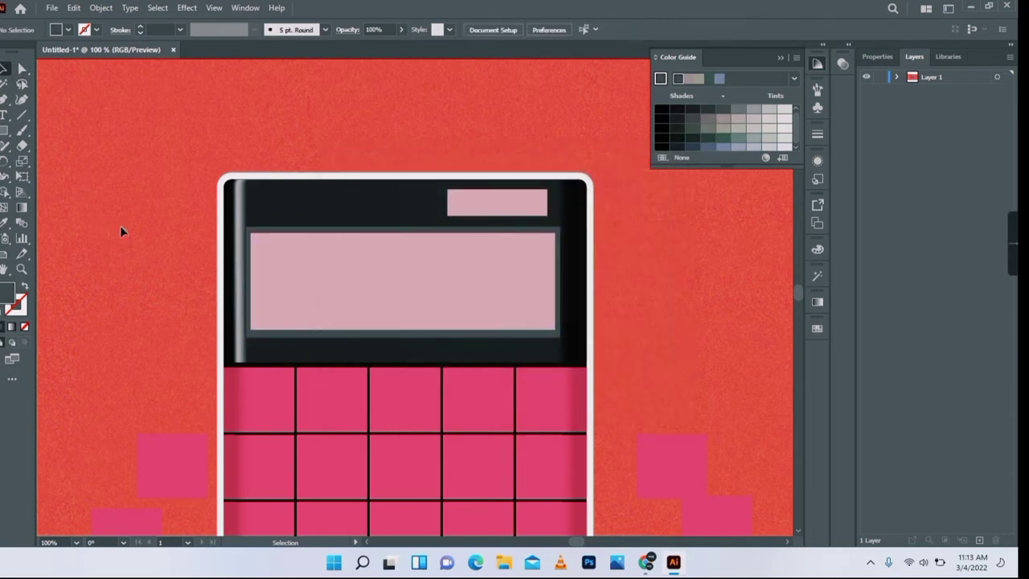
Step: Draw a tall narrow grey strip over the right end of both pink rectangles and set its opacity to 33%
left_click(5, 131)
mouse_move(560, 190)
left_mouse_down()
mouse_move(558, 333)
mouse_move(535, 333)
mouse_move(517, 304)
mouse_move(535, 333)
mouse_move(538, 362)
mouse_move(523, 367)
left_mouse_up()
left_click(841, 64)
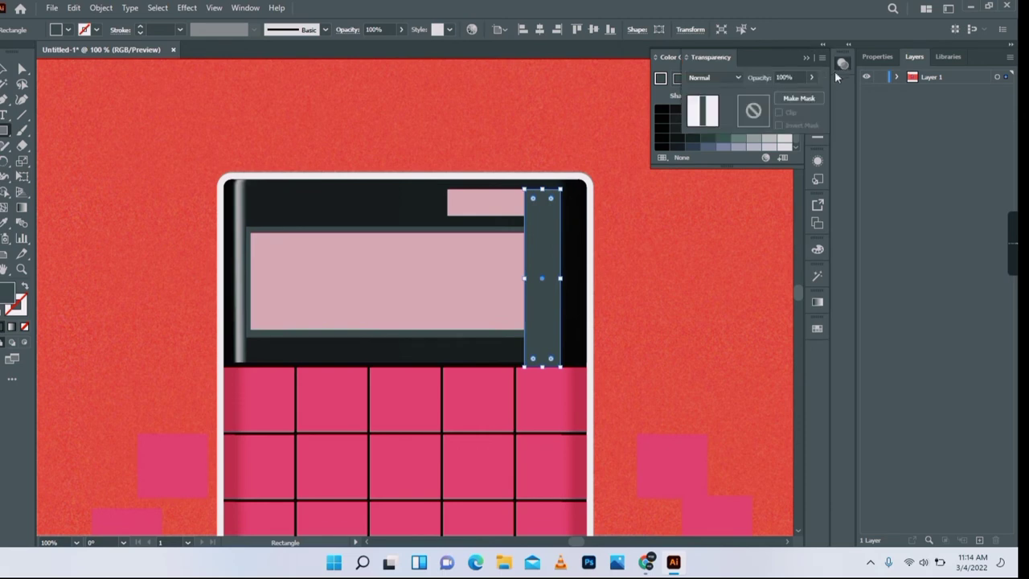
left_click(788, 95)
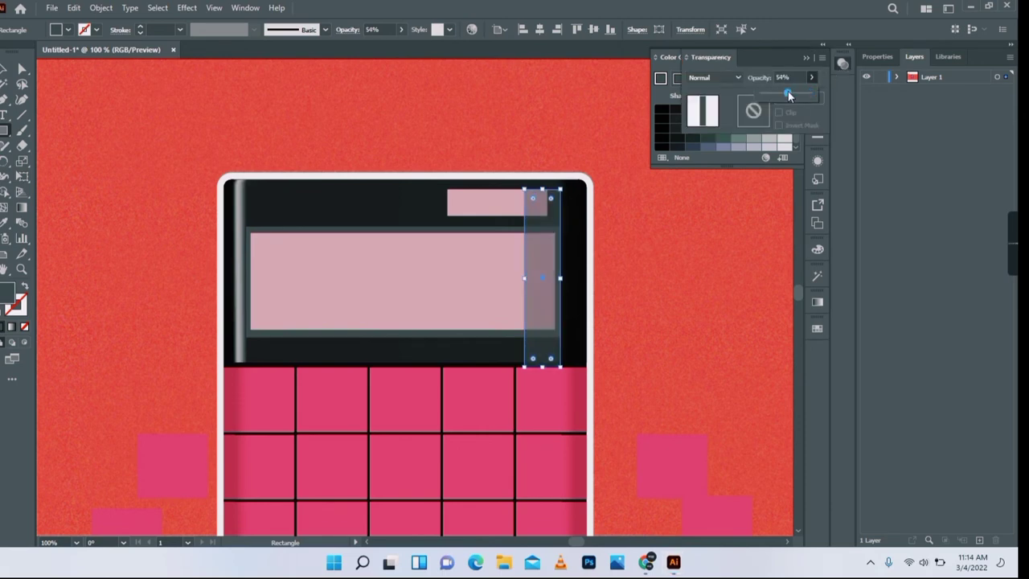
left_click(779, 95)
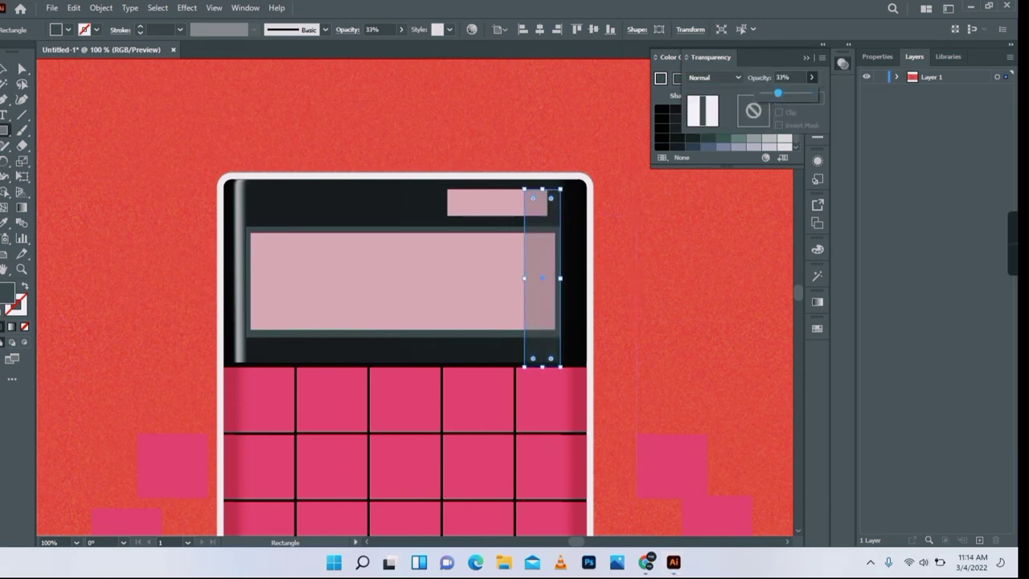
left_click(5, 70)
left_click(121, 193)
Step: Delete all the spare pink cells lying on the red background on both sides of the calculator
left_click(22, 268)
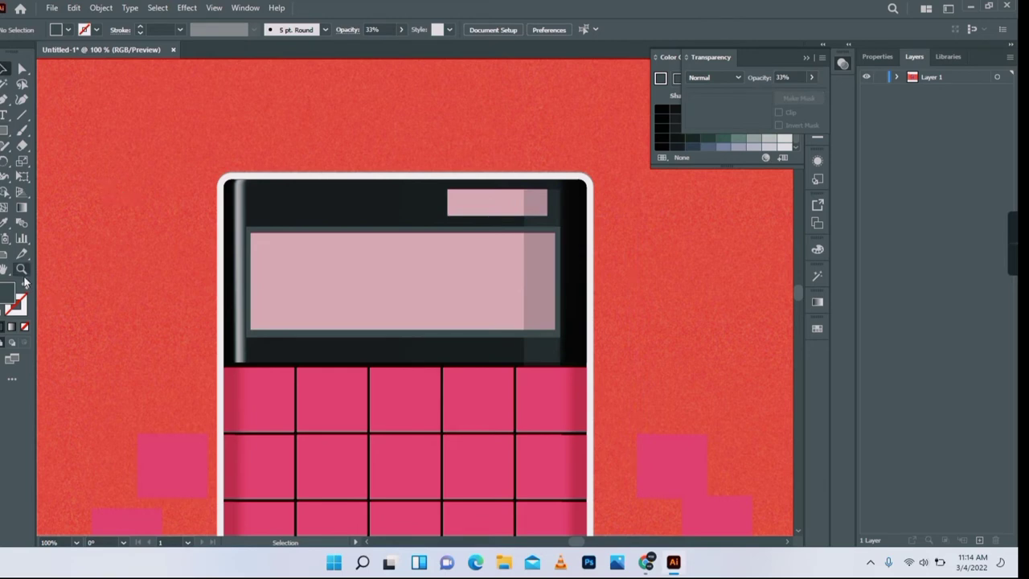
left_click(438, 307, "alt")
left_click(411, 400, "alt")
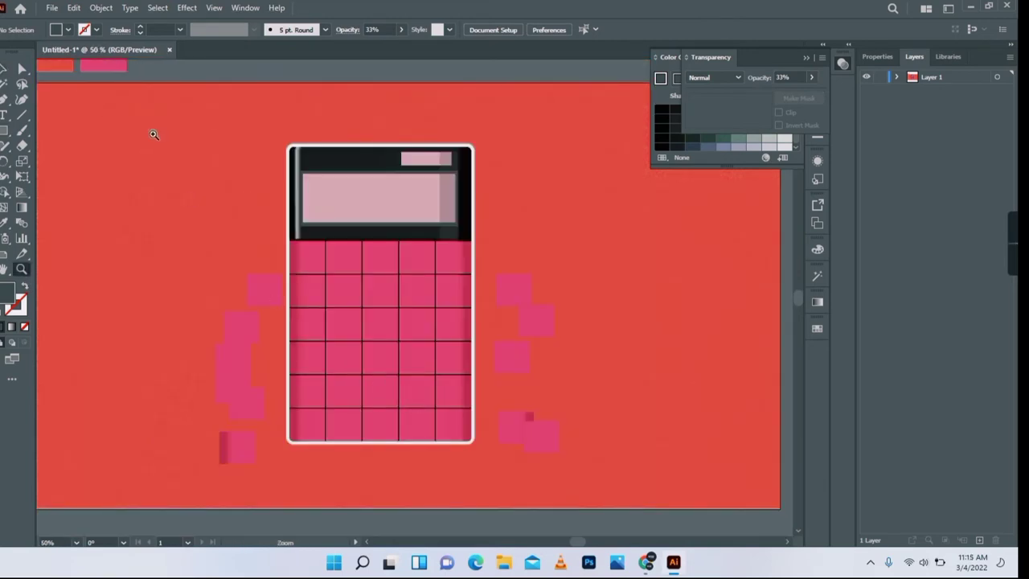
key("v")
left_click_drag(511, 395, 489, 477)
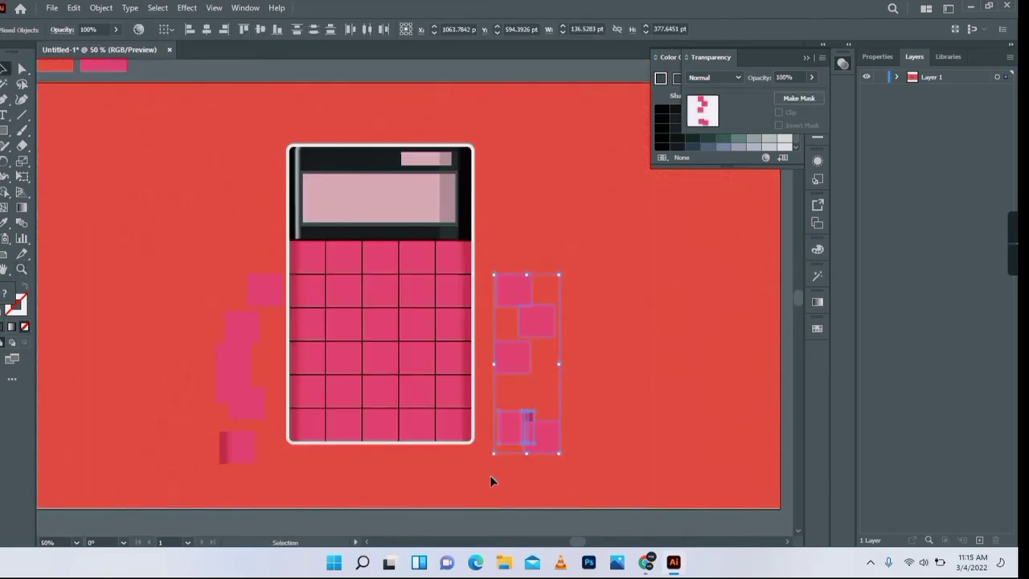
key("Delete")
key("Delete")
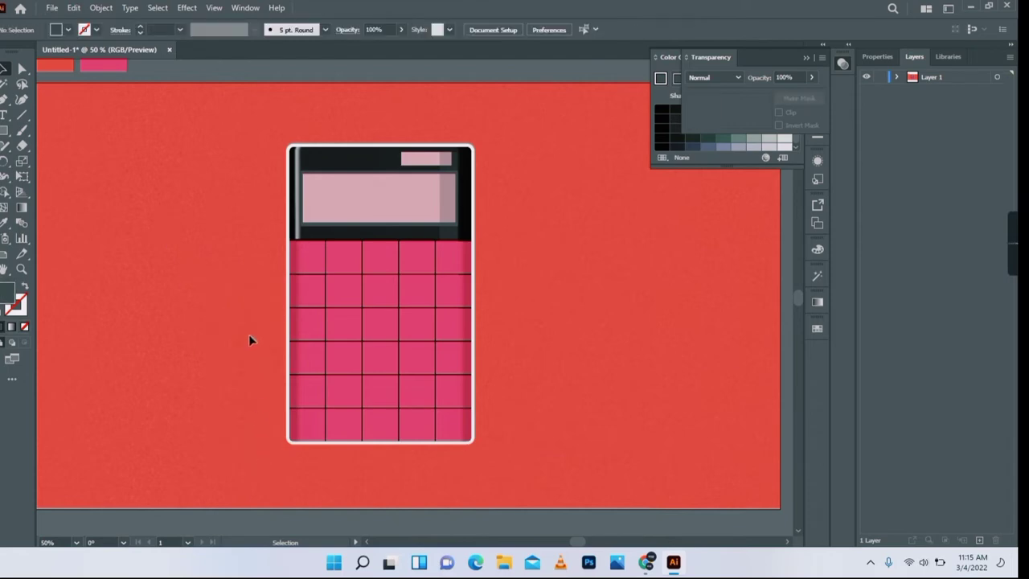
Step: Unlock the white border rectangle and offset a duplicate of it slightly below the original, behind the buttons
left_click(895, 78)
scroll(1005, 364, "down", 2)
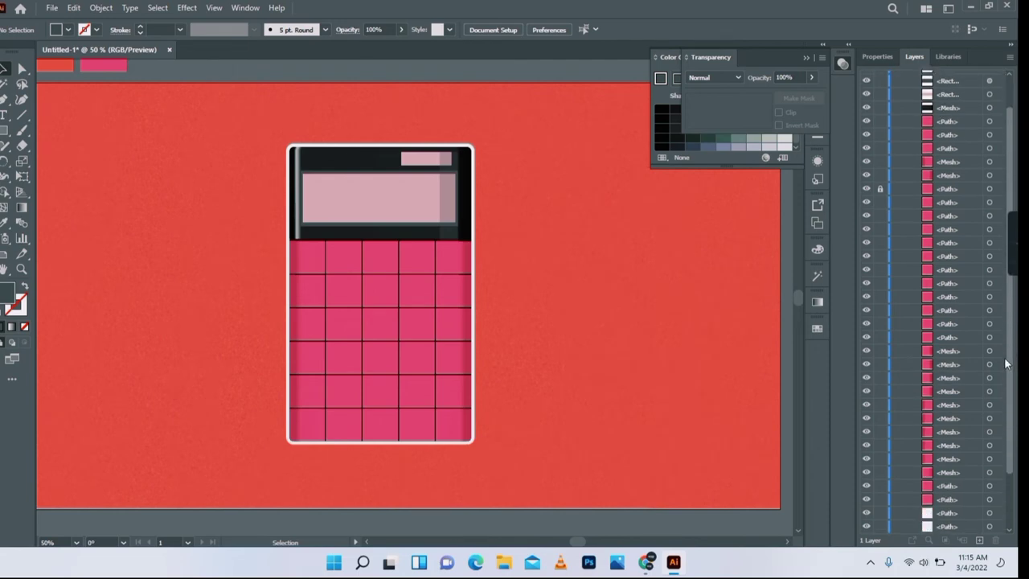
scroll(1005, 364, "down", 4)
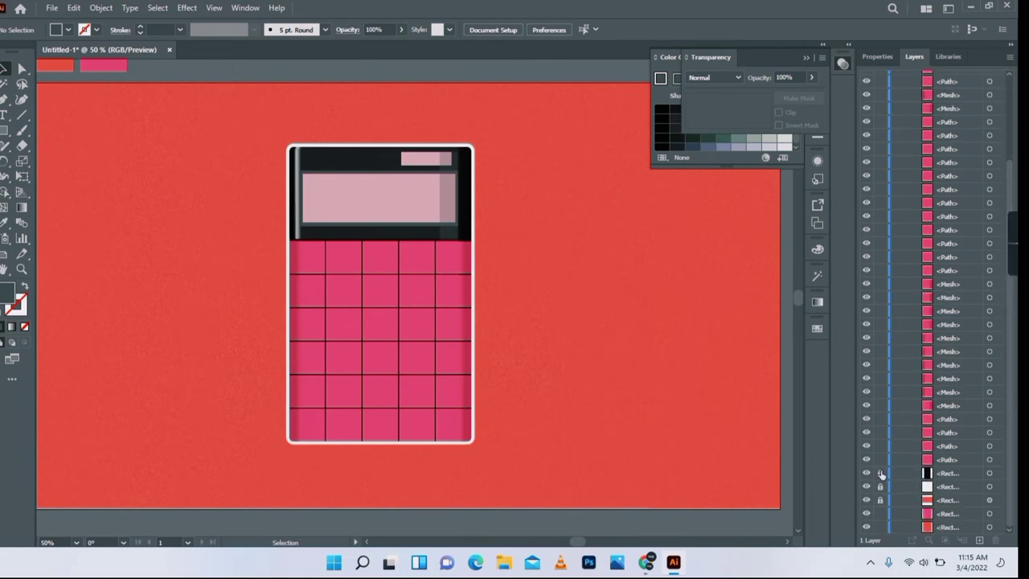
left_click(475, 344)
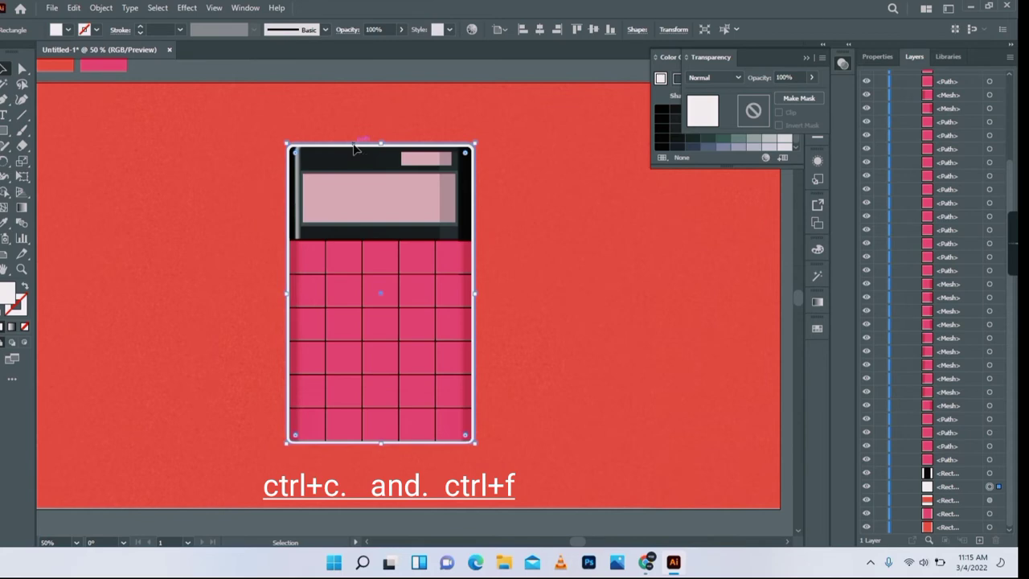
left_click_drag(354, 148, 357, 153)
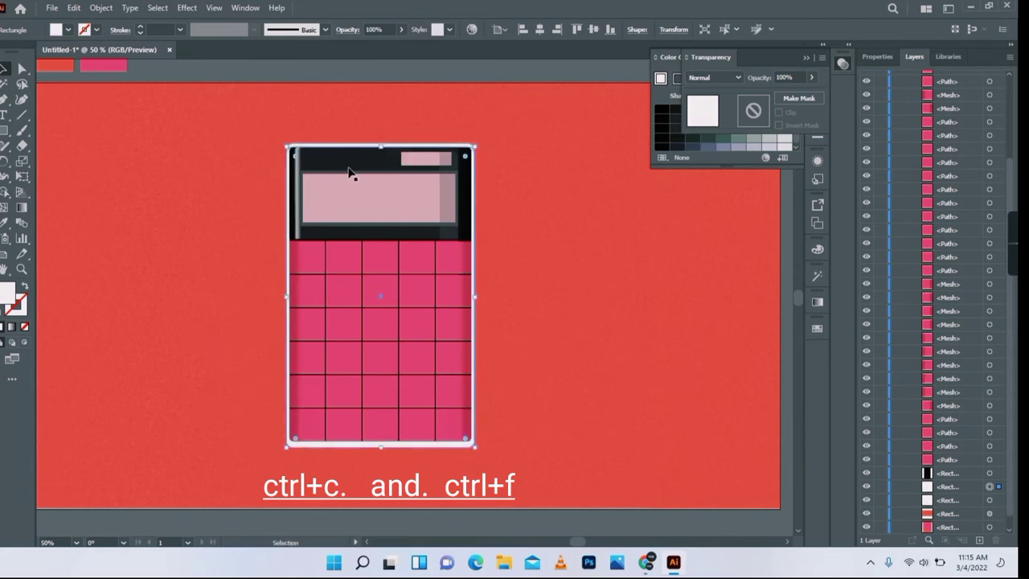
Step: Send the offset duplicate behind the white border and recolour it dark grey as a thin lower edge
right_click(346, 450)
mouse_move(416, 391)
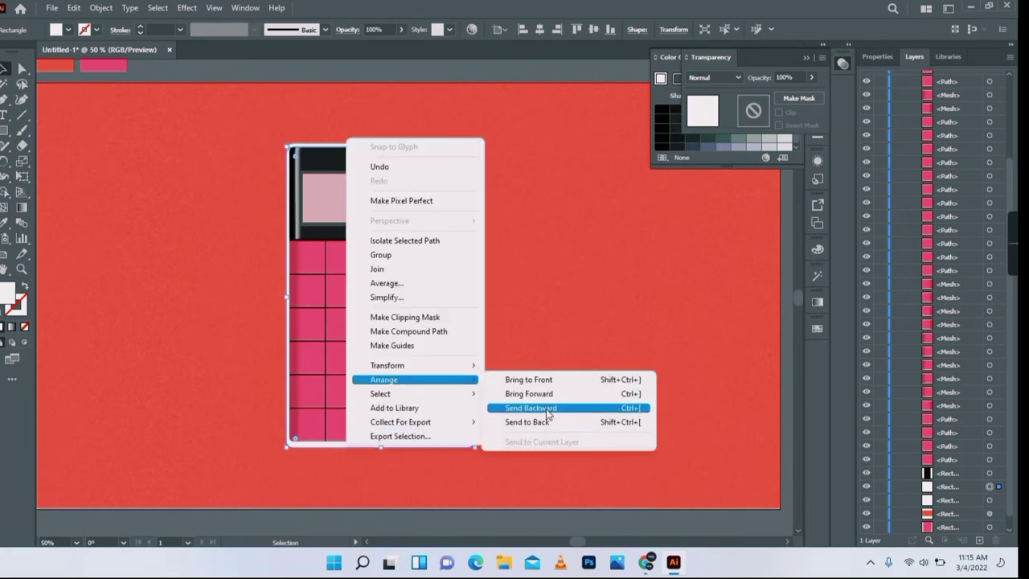
left_click(546, 409)
double_click(8, 291)
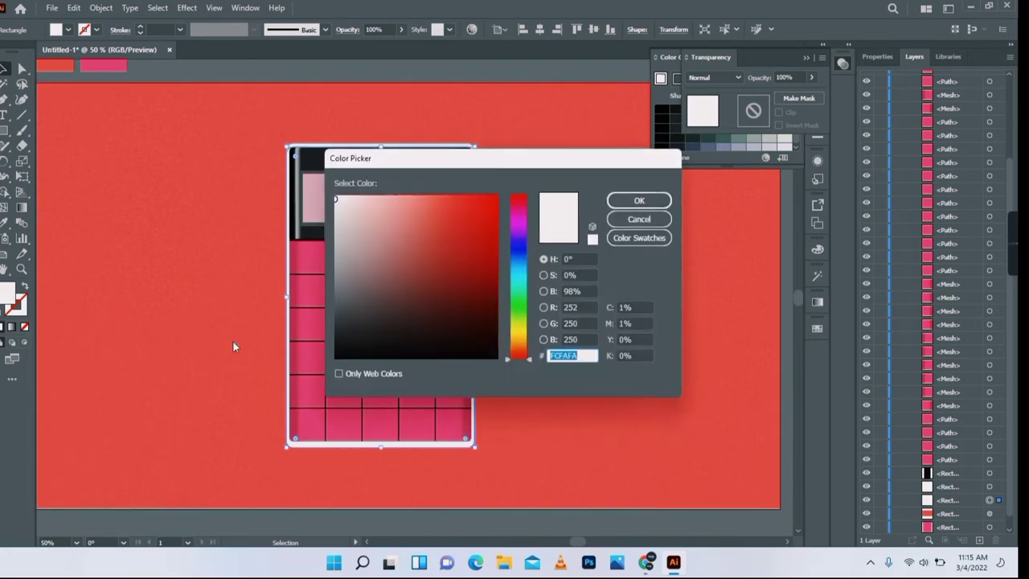
left_click(335, 328)
left_click(639, 200)
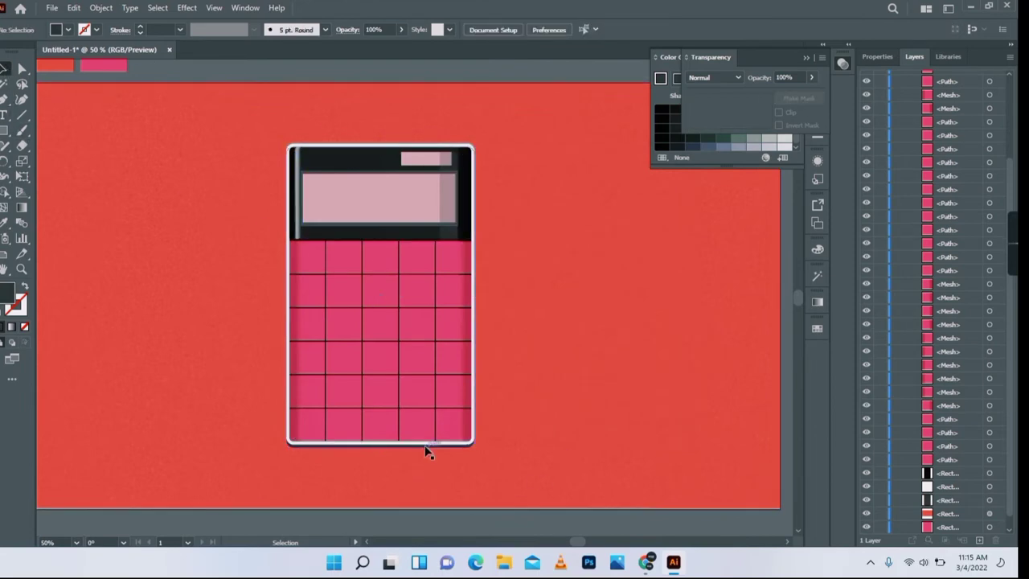
left_click(429, 517)
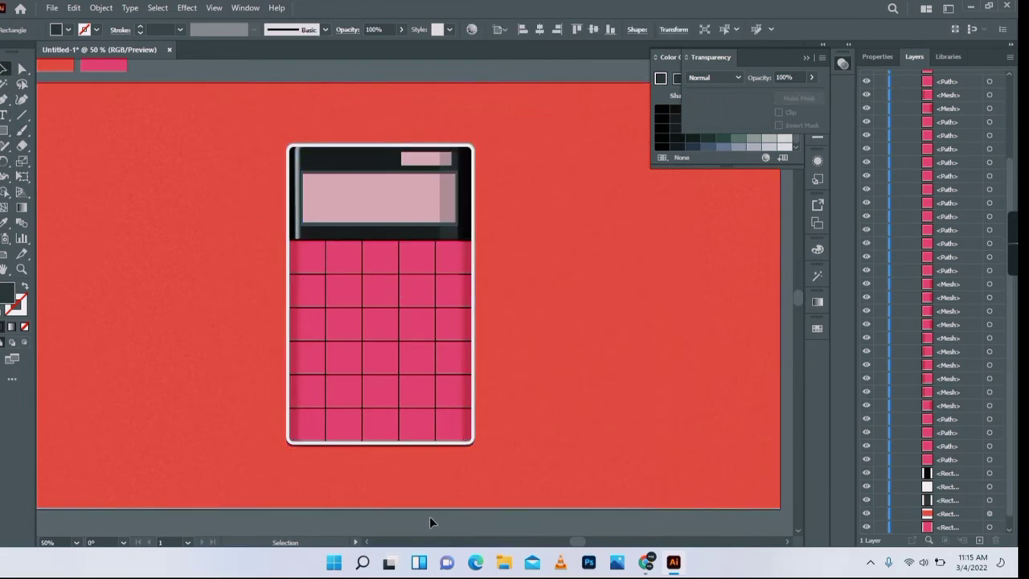
left_click(431, 445)
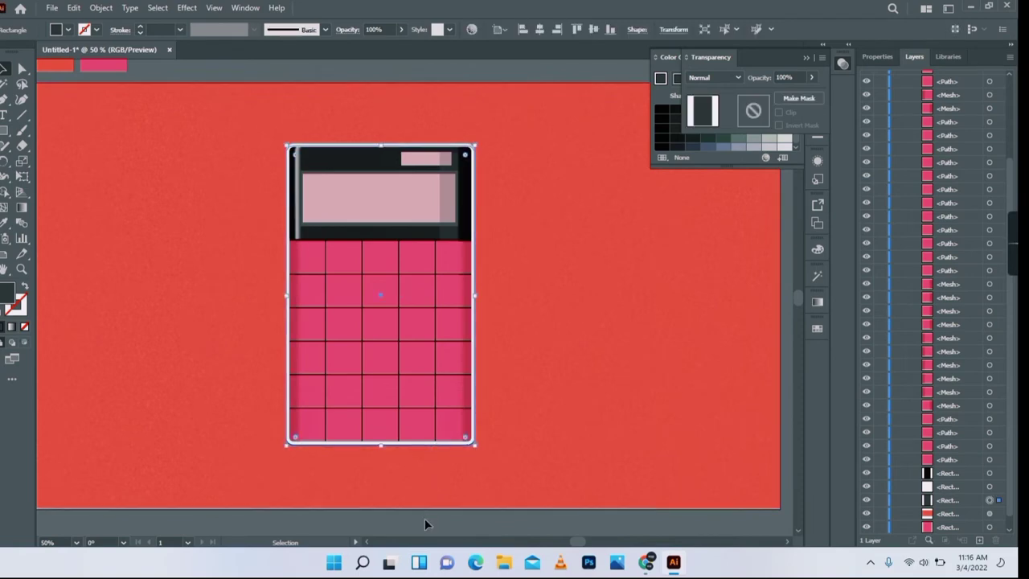
left_click(425, 519)
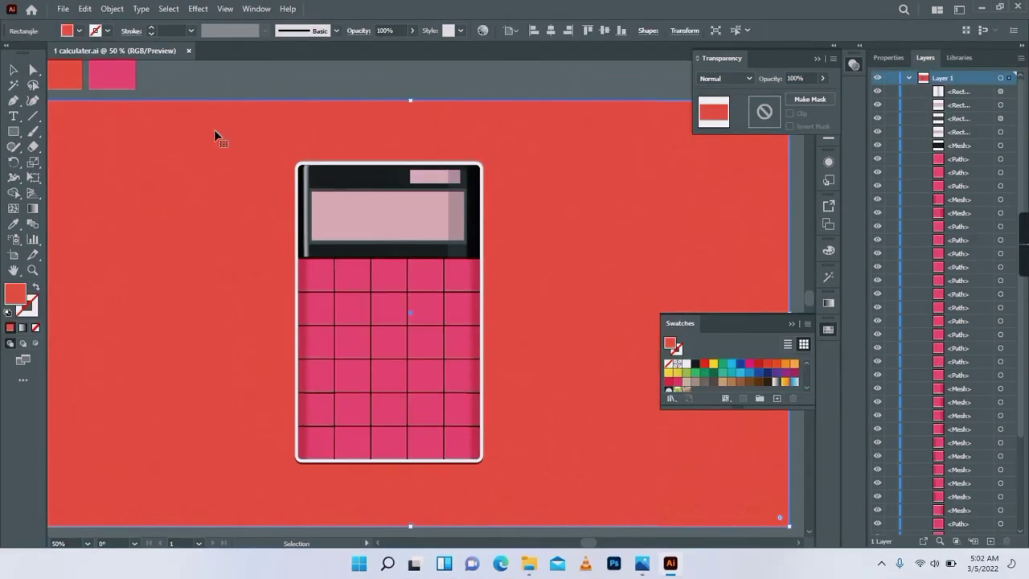
Step: Lock the red background and every calculator part except the white border rectangle
left_click(112, 9)
mouse_move(158, 102)
left_click(301, 101)
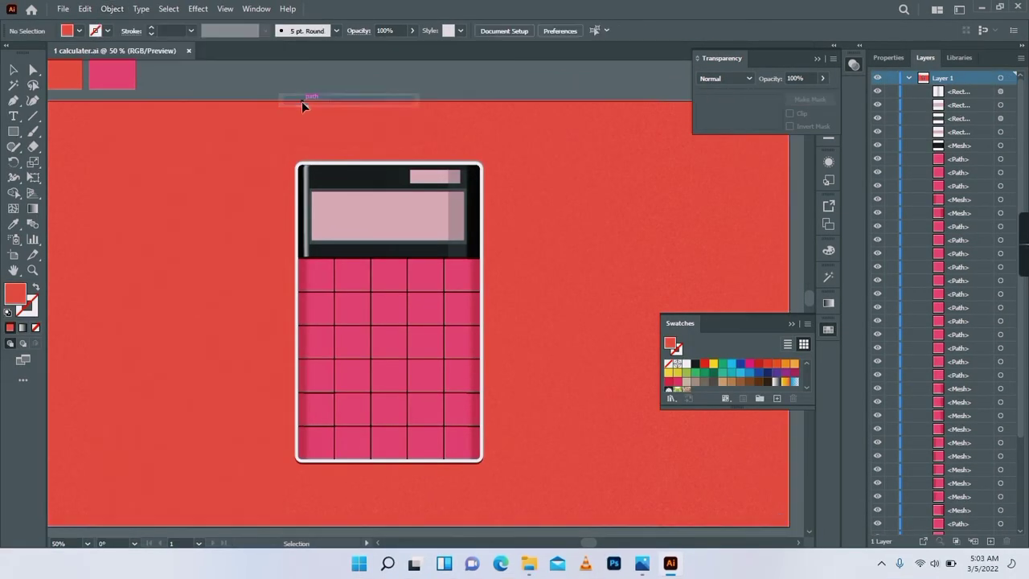
key("ctrl+a")
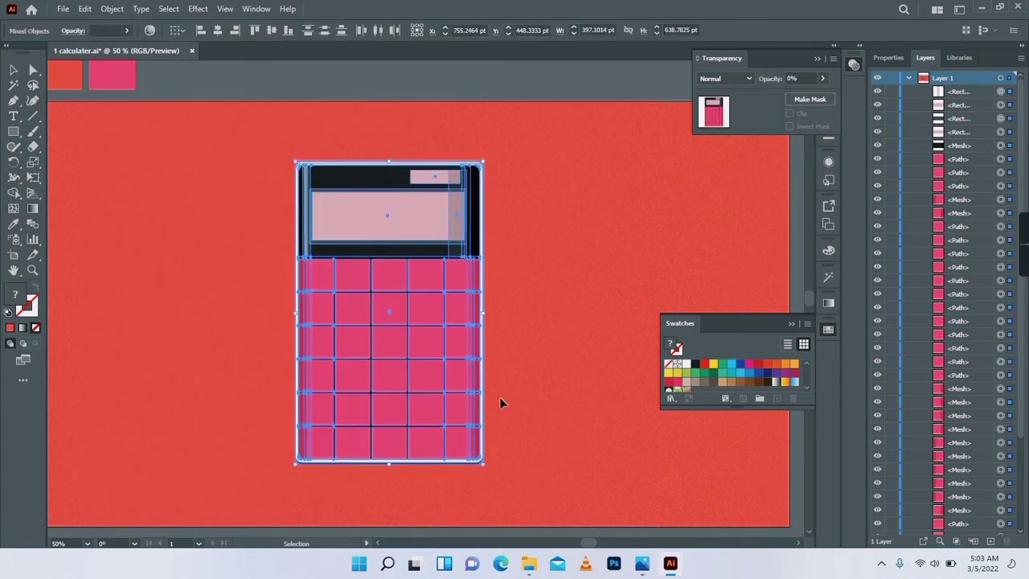
left_click(483, 191, "shift")
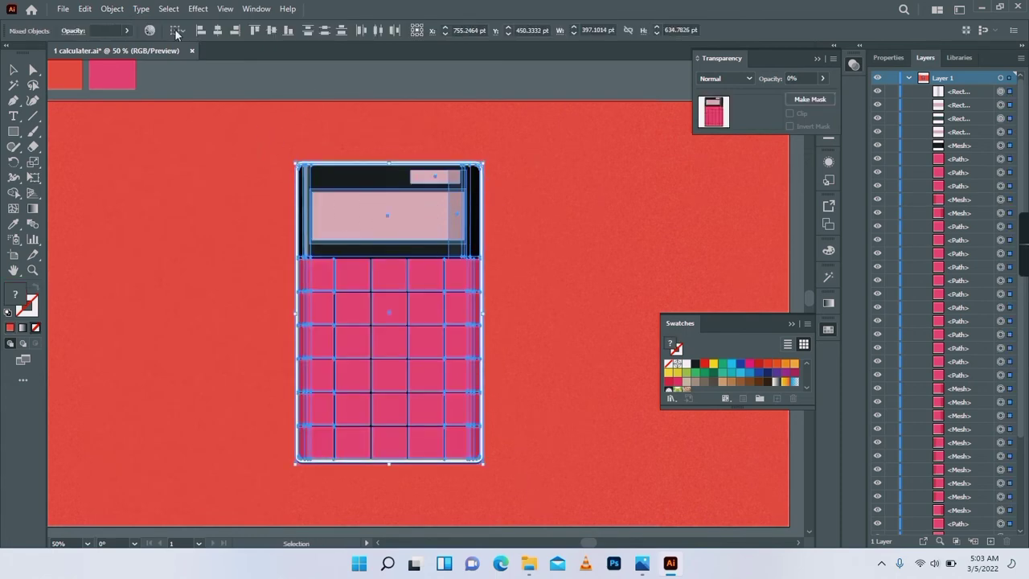
left_click(112, 8)
mouse_move(161, 97)
left_click(319, 98)
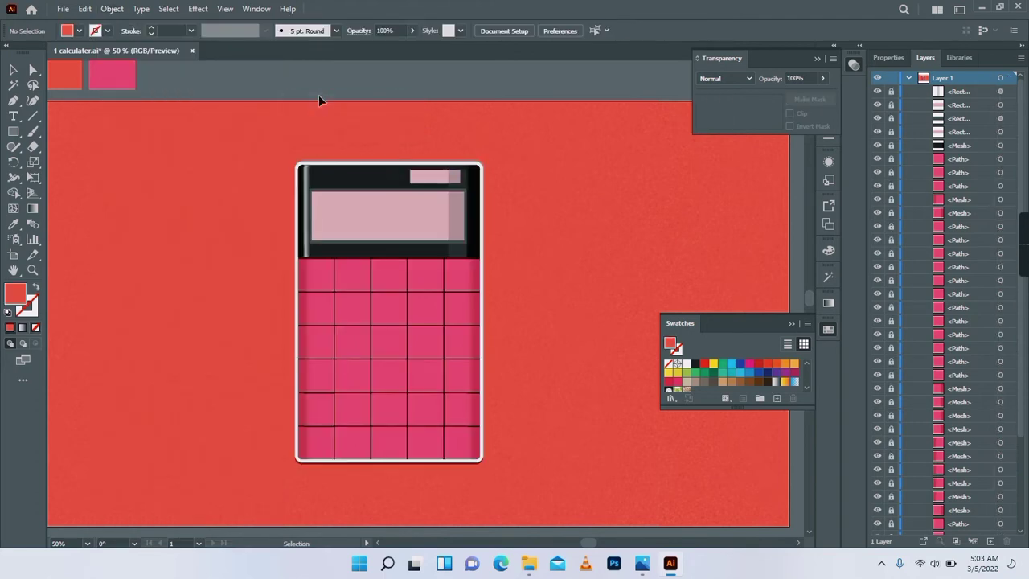
Step: Add gradient mesh points to the white border near its bottom-right, bottom-left and top-right corners
left_click(481, 349)
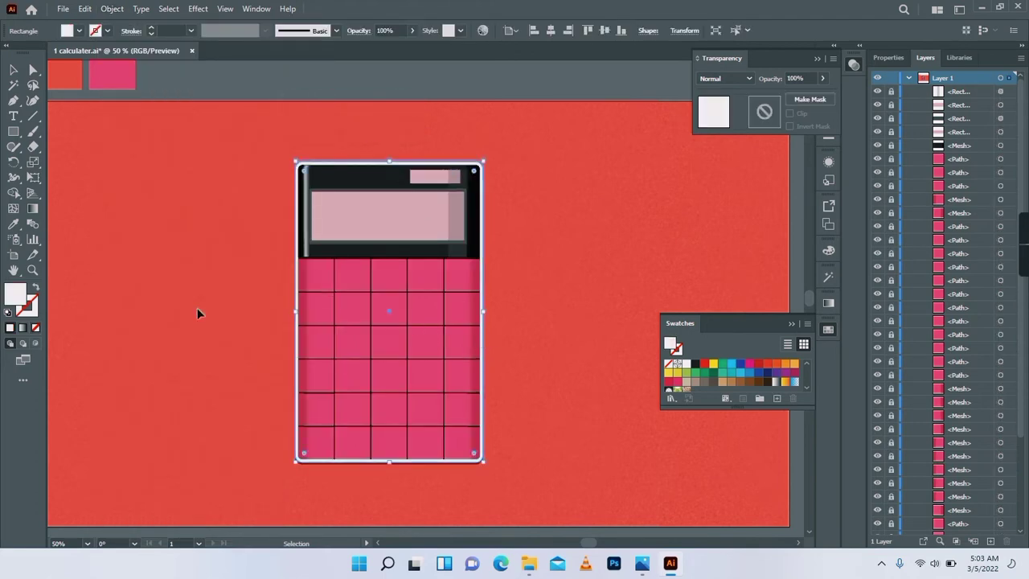
left_click(33, 271)
left_click(491, 452)
left_click(427, 293)
left_click_drag(348, 296, 451, 377)
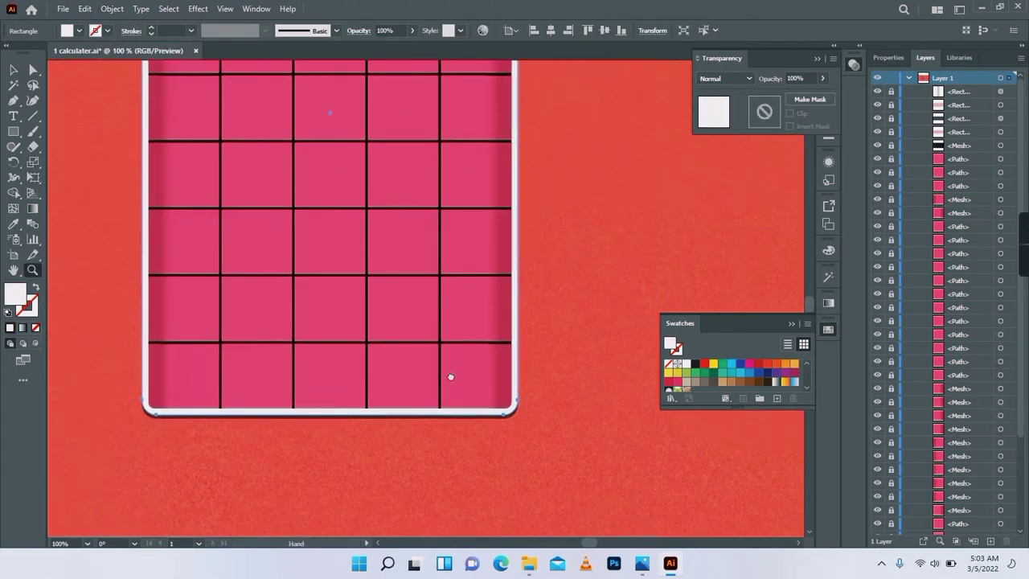
left_click(13, 209)
left_click(496, 413)
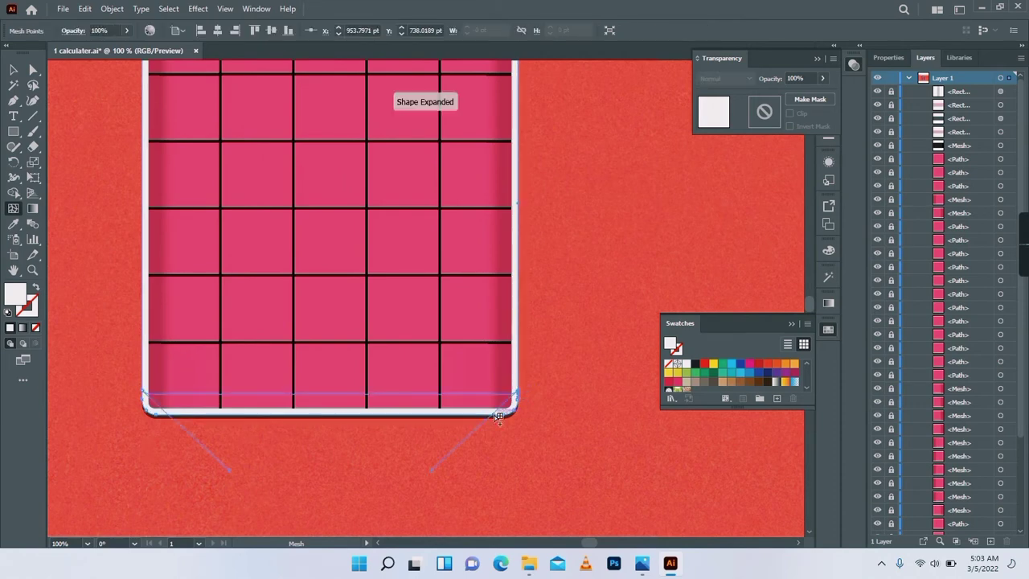
left_click(170, 417)
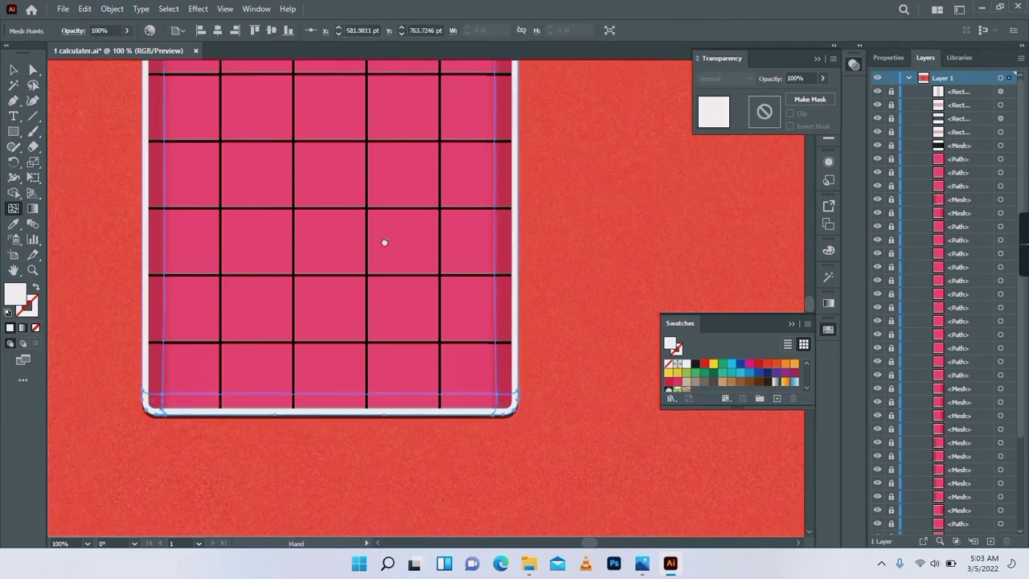
scroll(384, 241, "up", 5)
left_click(484, 166)
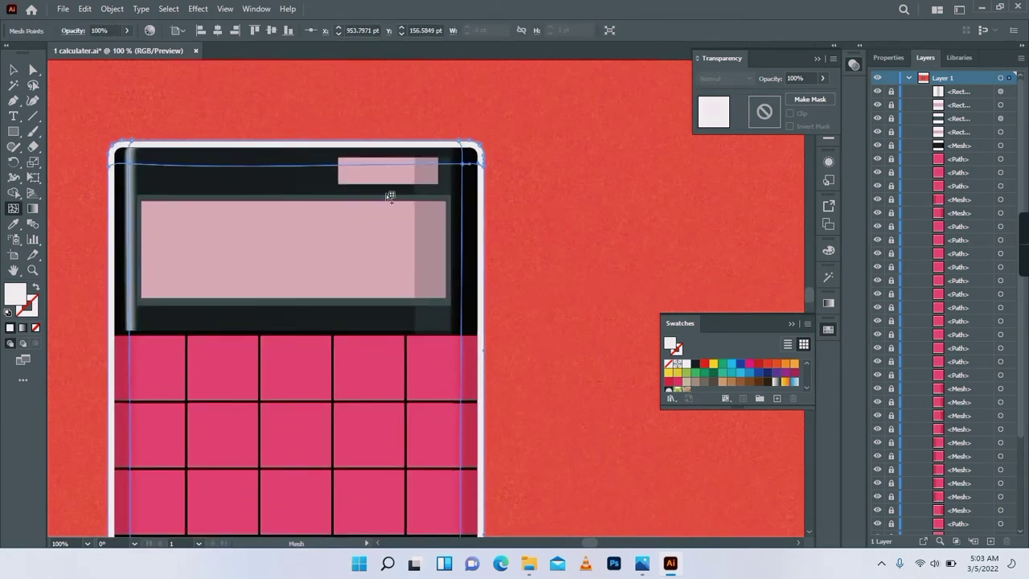
Step: Try to colour the inner mesh point near the border's top-right corner black
left_click(33, 70)
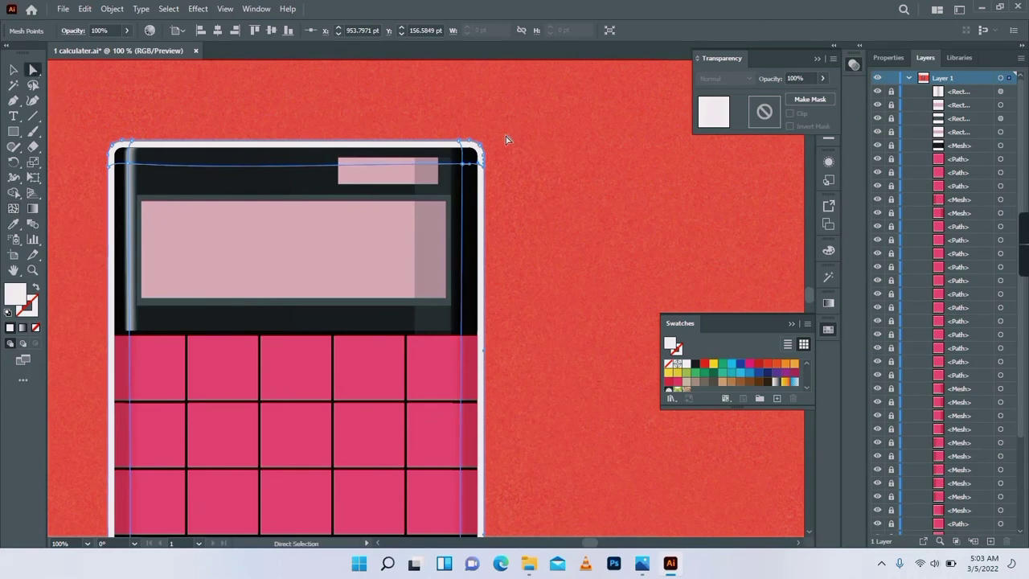
left_click(468, 165)
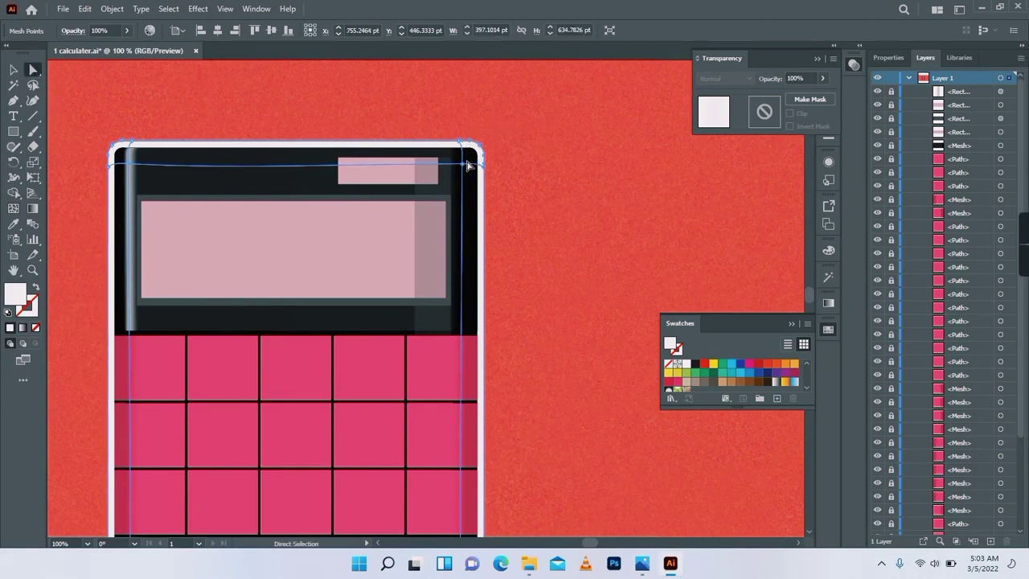
left_click(696, 364)
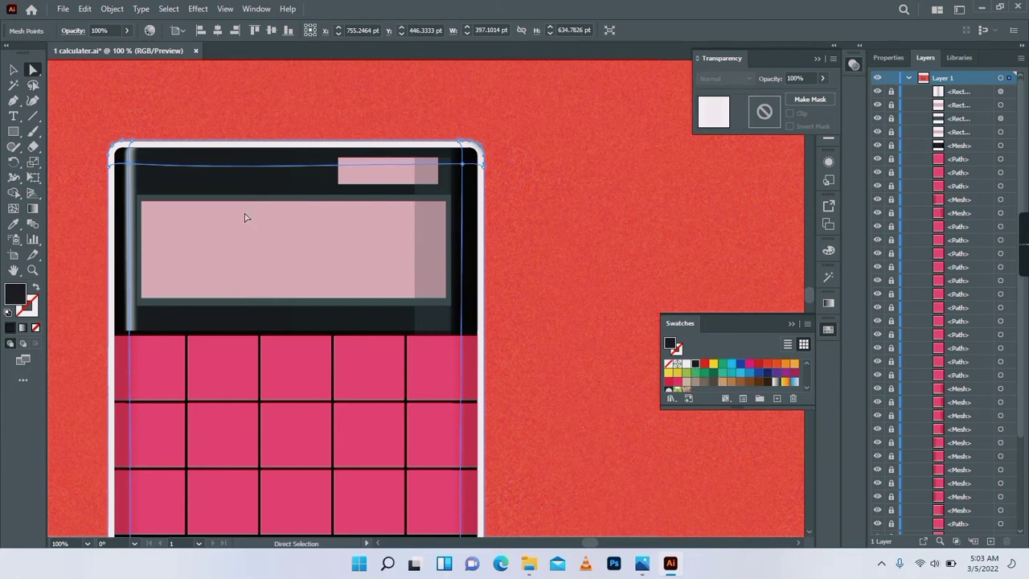
left_click(686, 363)
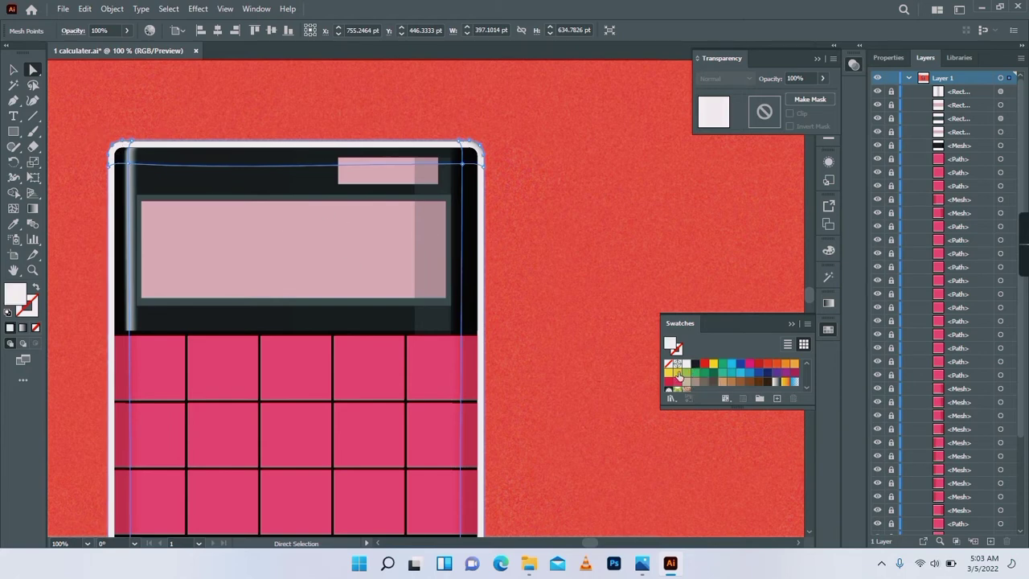
left_click(695, 364)
scroll(407, 340, "down", 7)
scroll(407, 340, "right", 2)
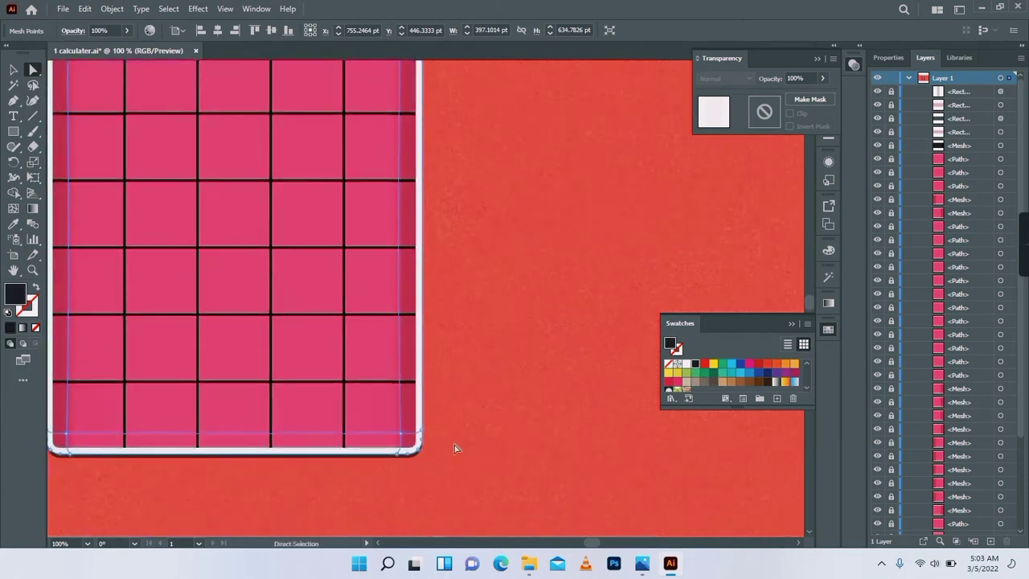
key("ctrl+z")
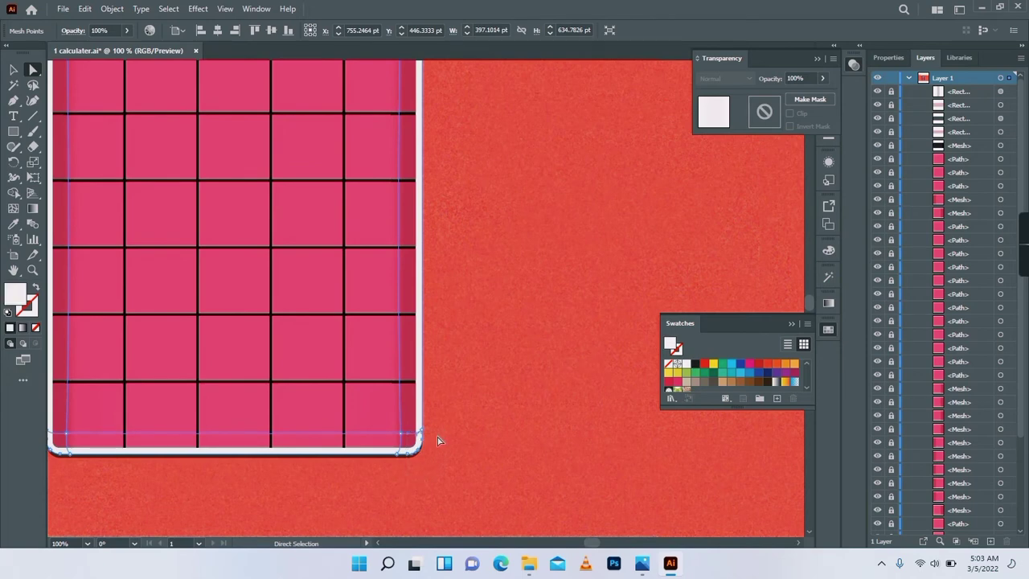
left_click(695, 364)
scroll(499, 372, "left", 2)
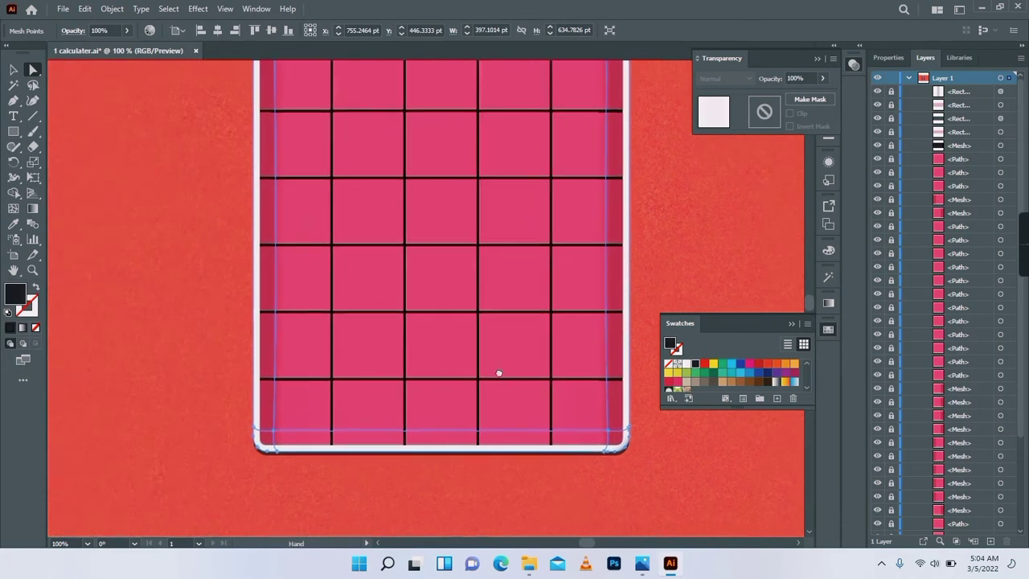
key("ctrl+z")
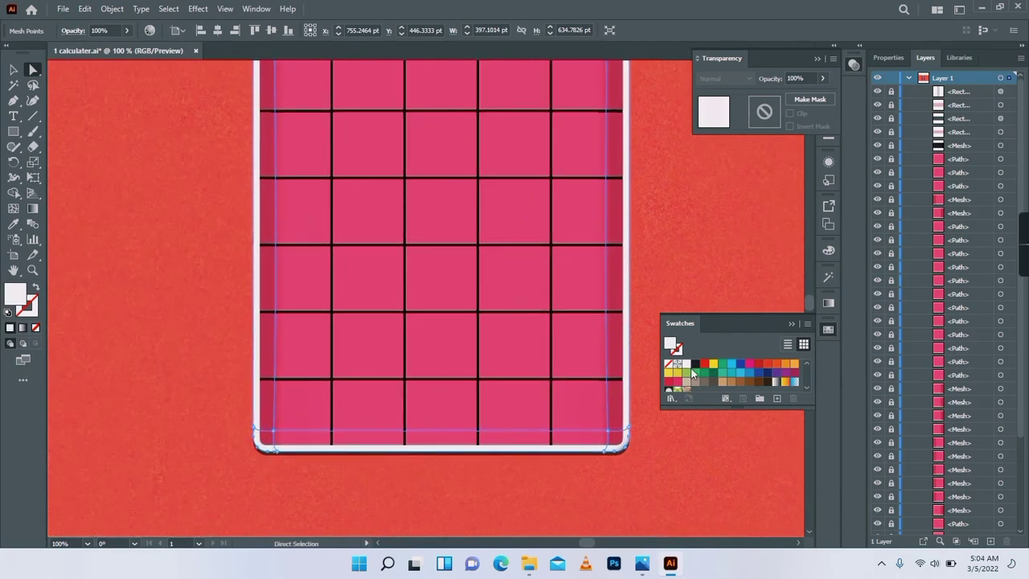
left_click(695, 365)
left_click_drag(519, 263, 427, 303)
Step: Colour the mesh point on the border's right edge near the bottom corner dark grey
left_click(537, 467)
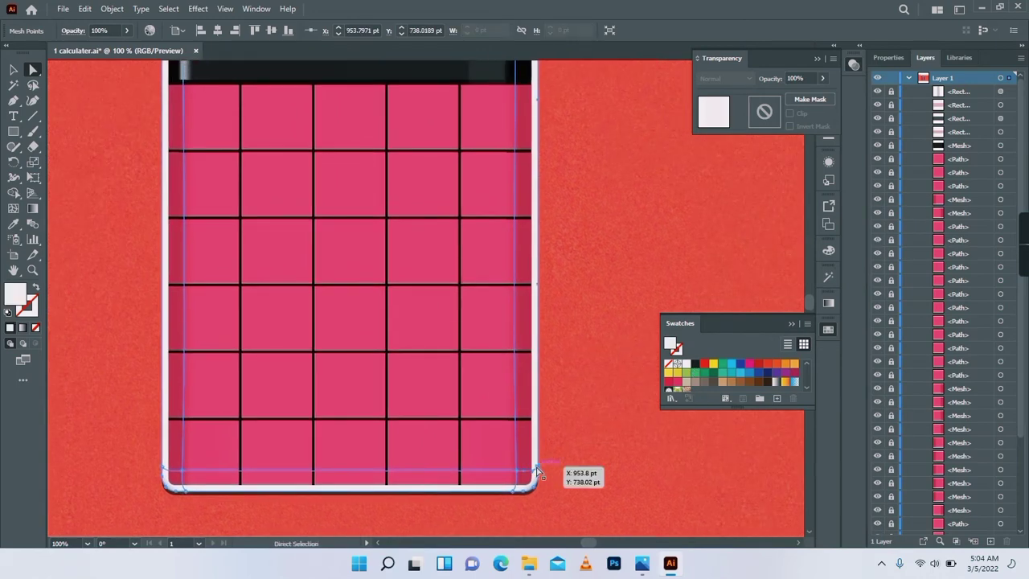
left_click(854, 65)
left_click(828, 66)
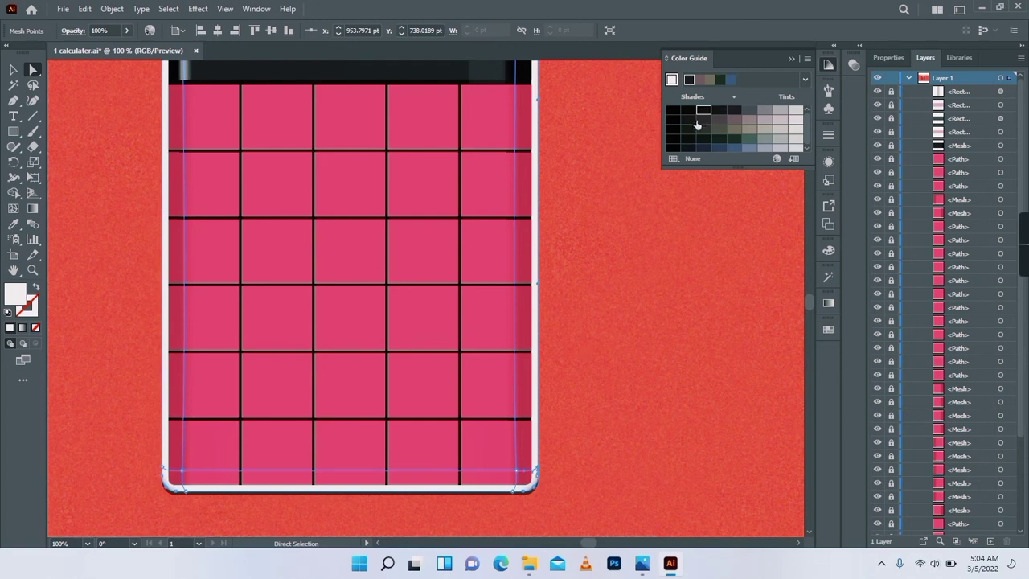
left_click(716, 114)
left_click(748, 118)
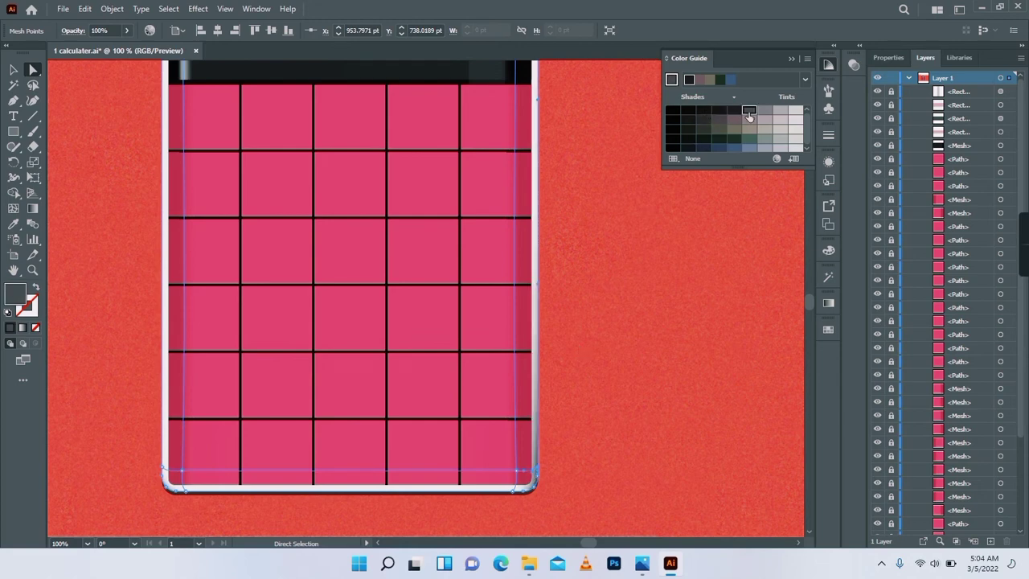
Step: Colour the mesh point on the border's right edge near the top corner light grey
scroll(512, 166, "up", 5)
scroll(512, 166, "left", 1)
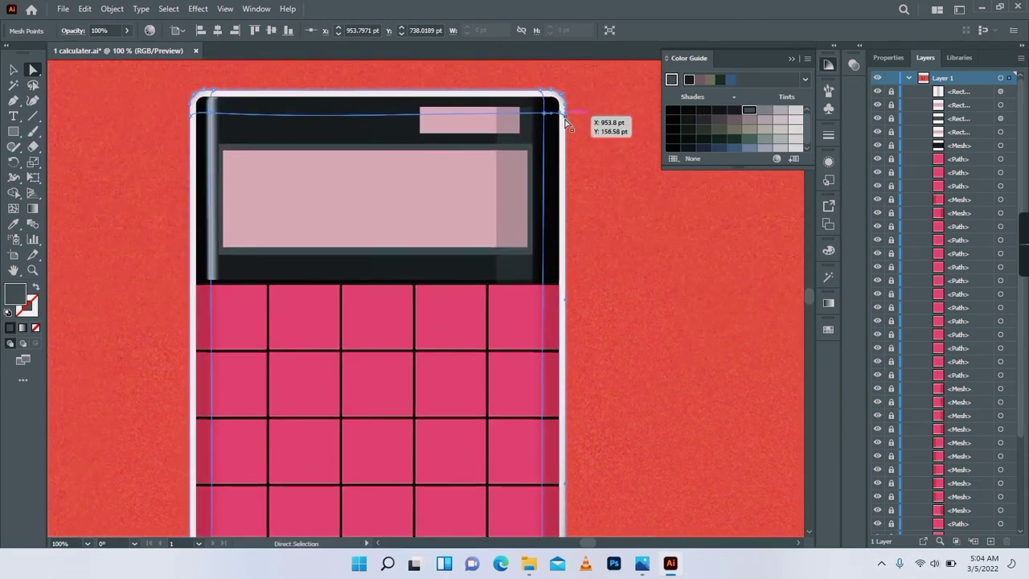
left_click(565, 116)
left_click(779, 113)
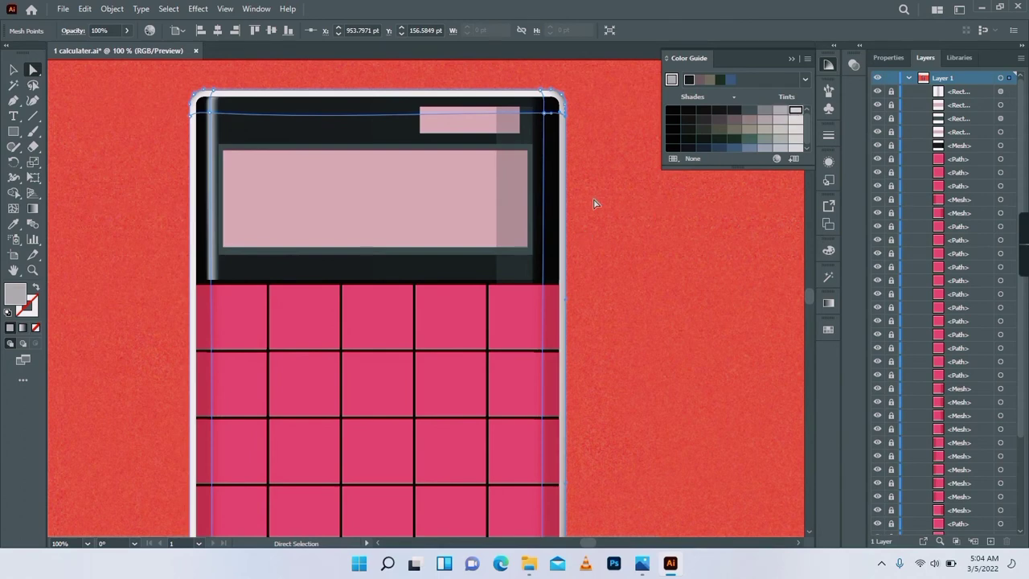
left_click(595, 203)
left_click_drag(358, 272, 481, 170)
left_click_drag(382, 207, 386, 391)
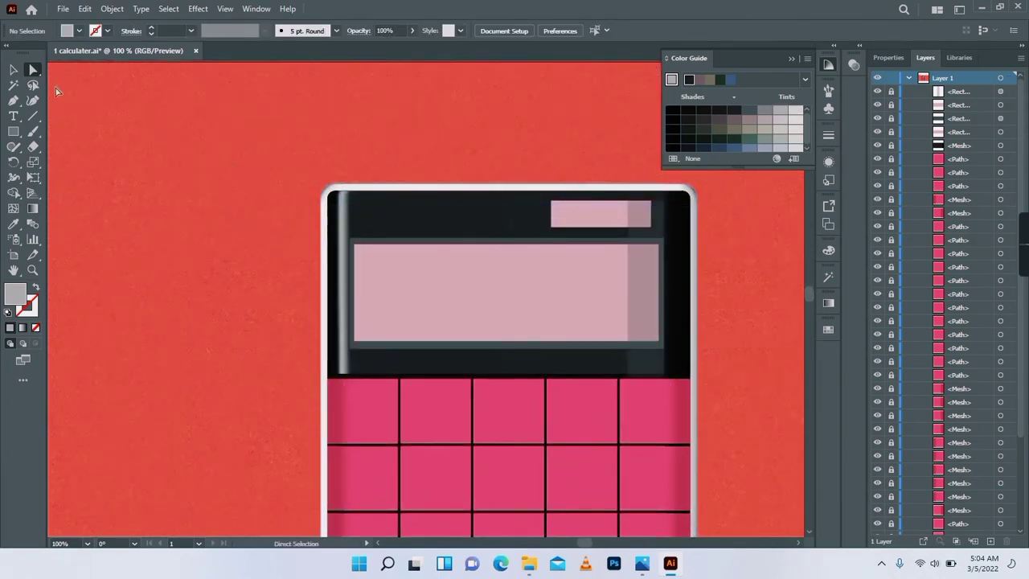
Step: Lower the border mesh's top edge slightly, making the shape about 631 pt high
left_click(13, 70)
left_click(533, 220)
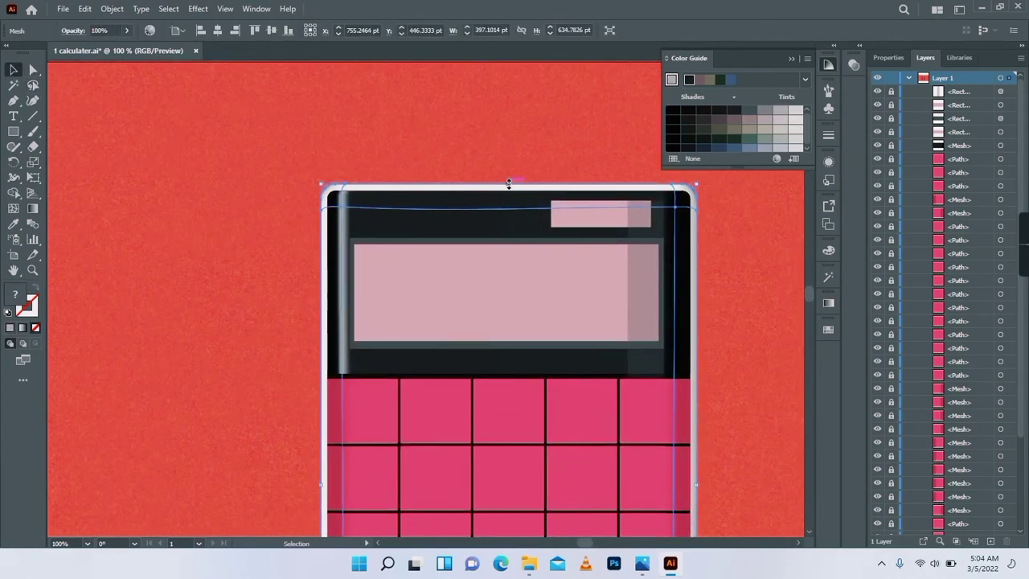
left_click_drag(509, 184, 511, 188)
left_click(540, 150)
left_click_drag(534, 298, 540, 157)
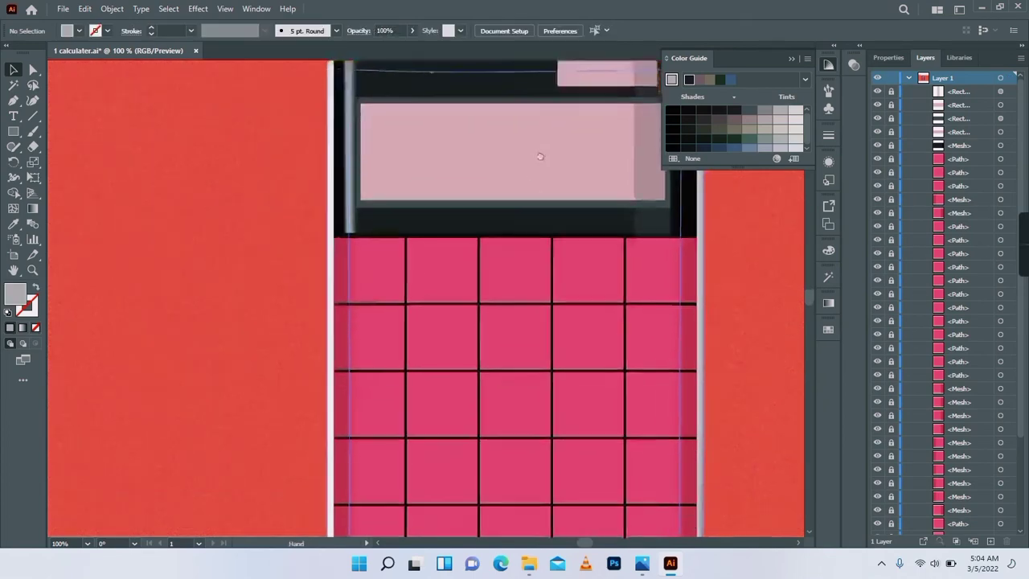
scroll(540, 156, "down", 5)
scroll(523, 179, "right", 1)
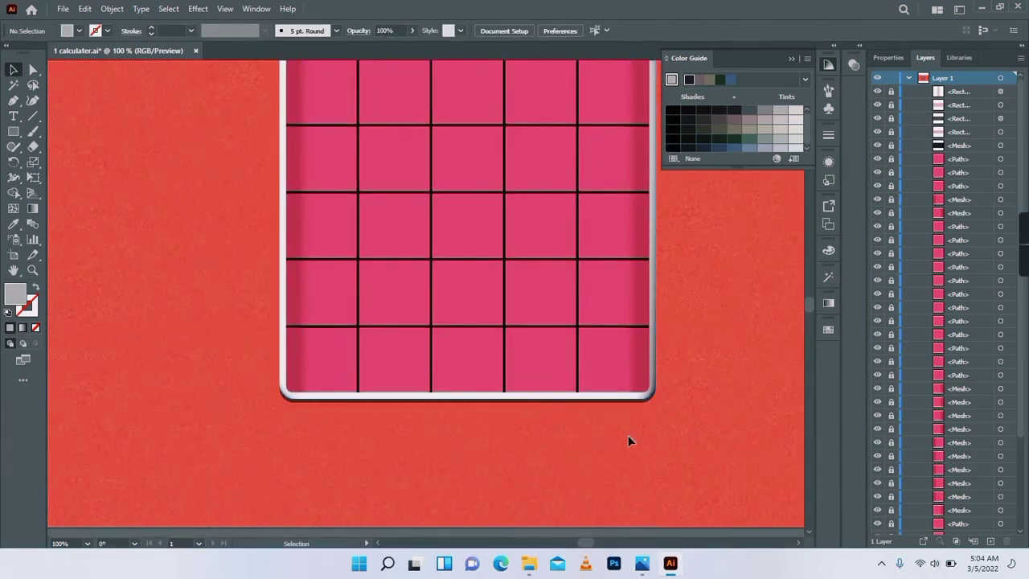
left_click_drag(495, 413, 506, 437)
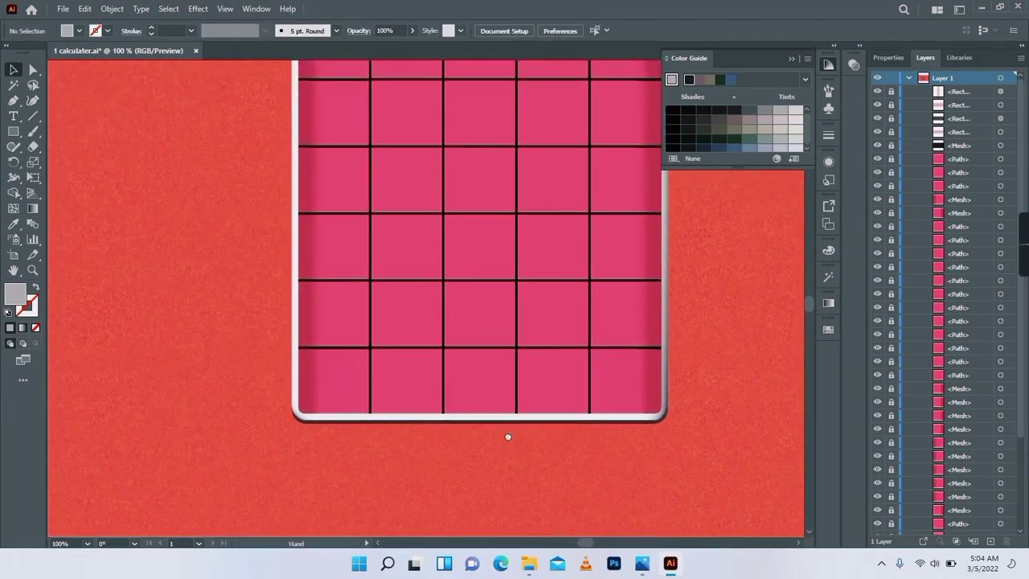
Step: Duplicate the white border mesh in place and send the copy behind the original
left_click(295, 370)
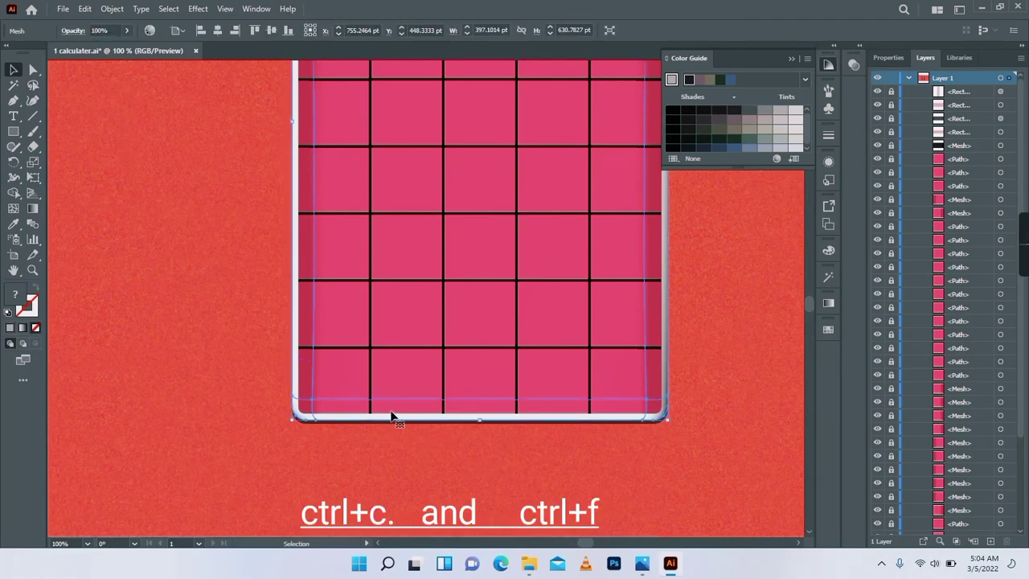
key("ctrl+c")
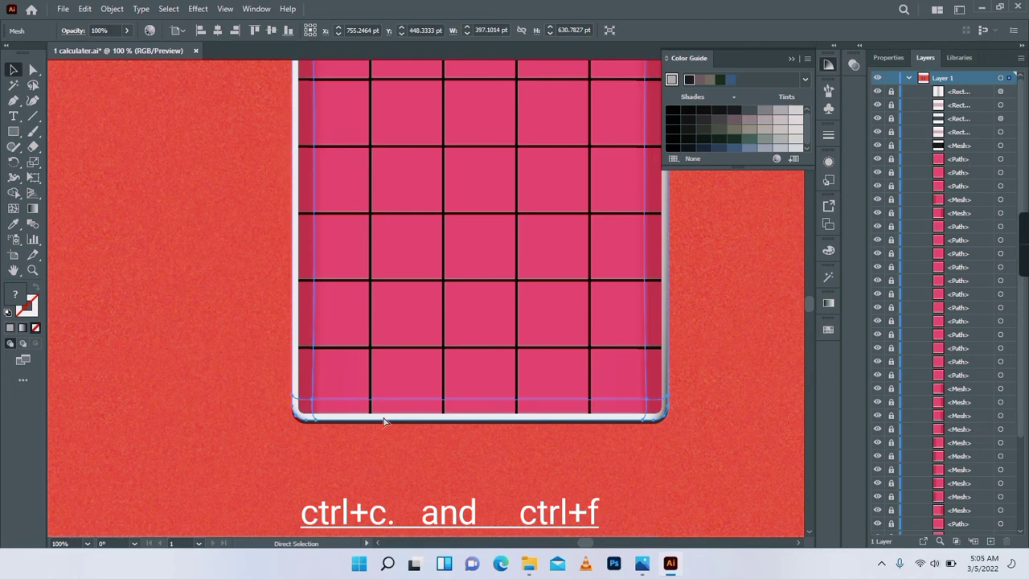
key("ctrl+f")
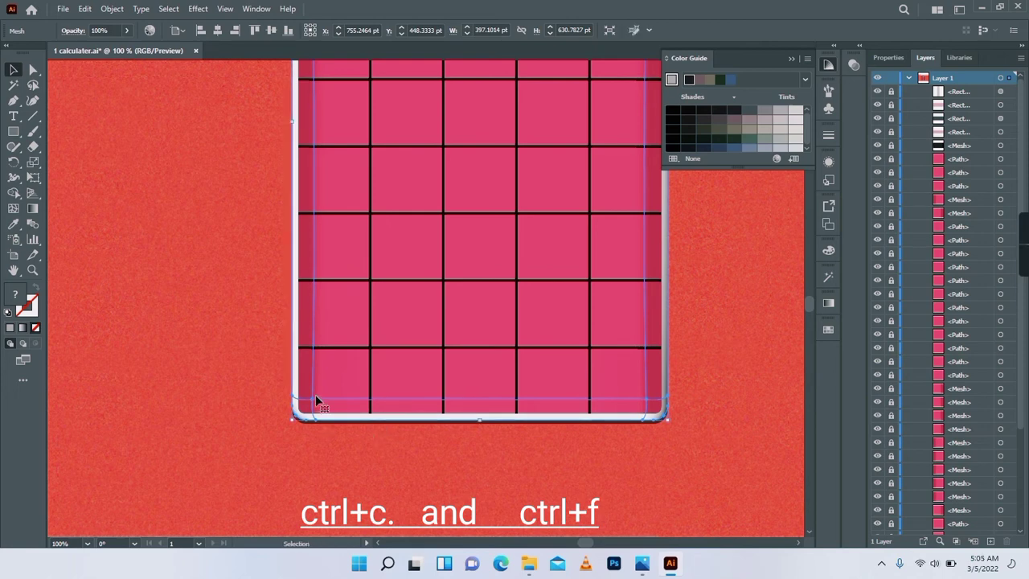
right_click(295, 352)
mouse_move(380, 452)
left_click(475, 475)
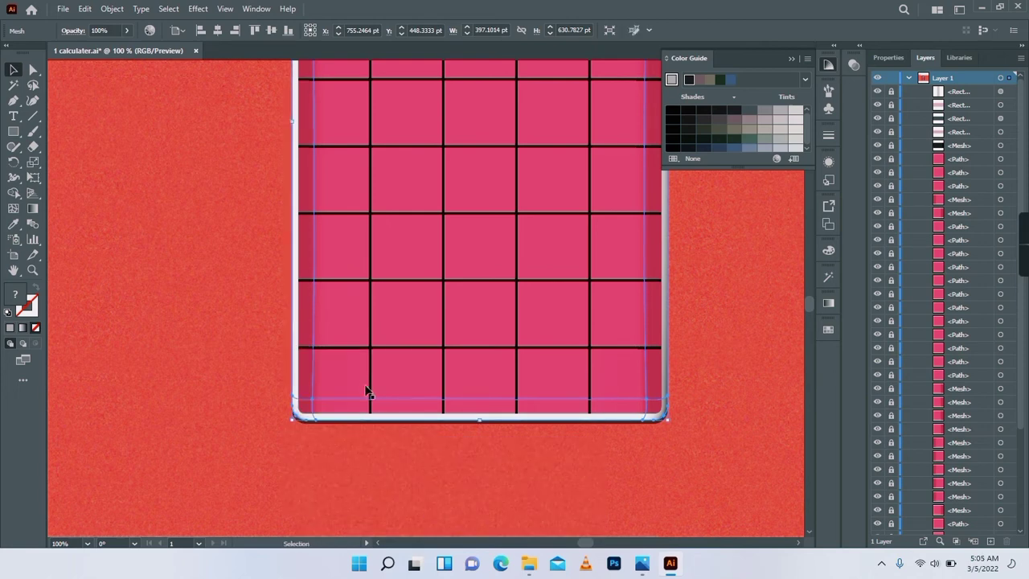
Step: Shift the duplicated border mesh 2 pt left and fill it with a near-black shade
key("Left")
key("Left")
left_click(734, 112)
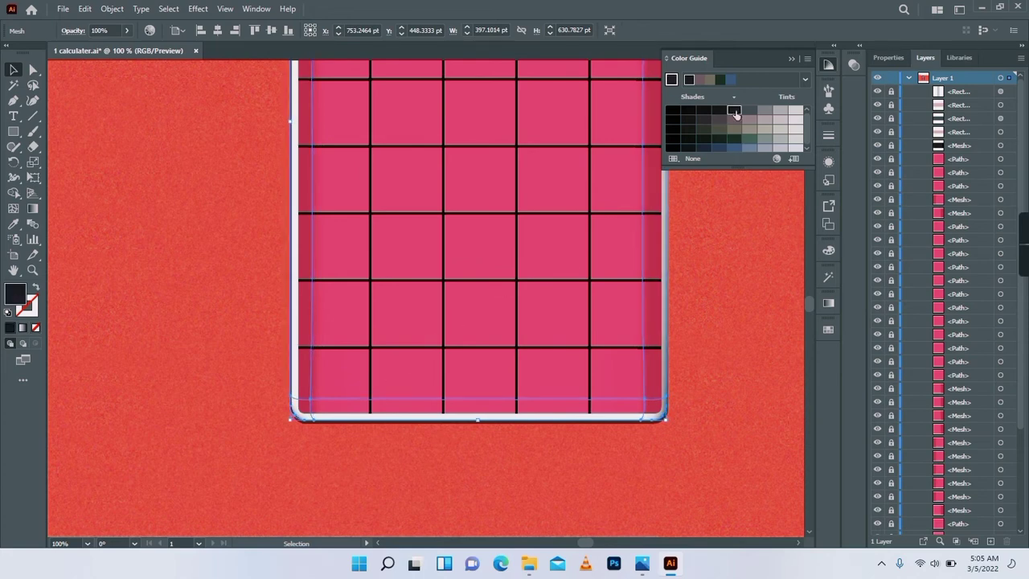
left_click(485, 462)
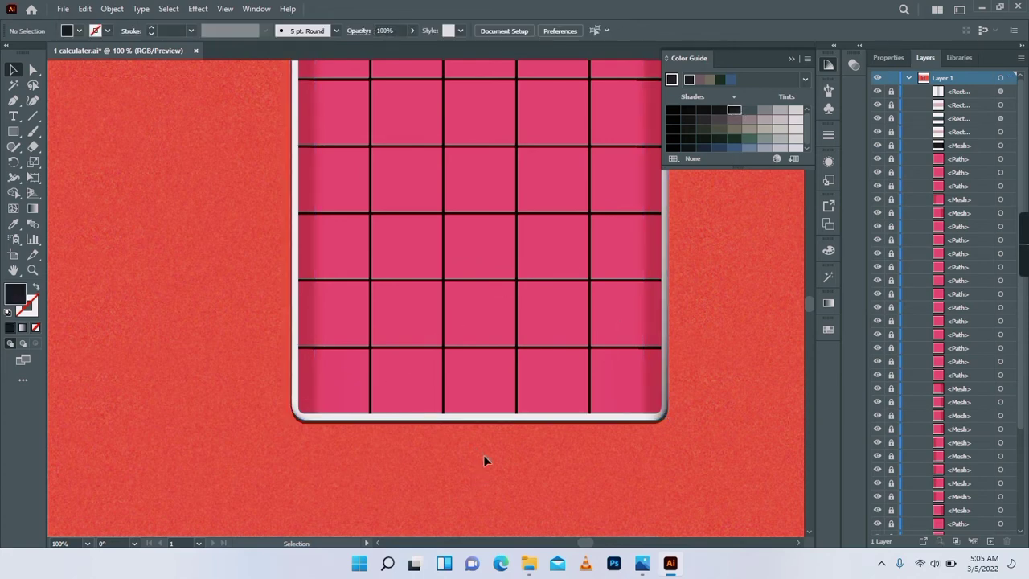
Step: Unlock the remaining locked button meshes, paths and rectangles in Layer 1
left_click_drag(697, 403, 630, 467)
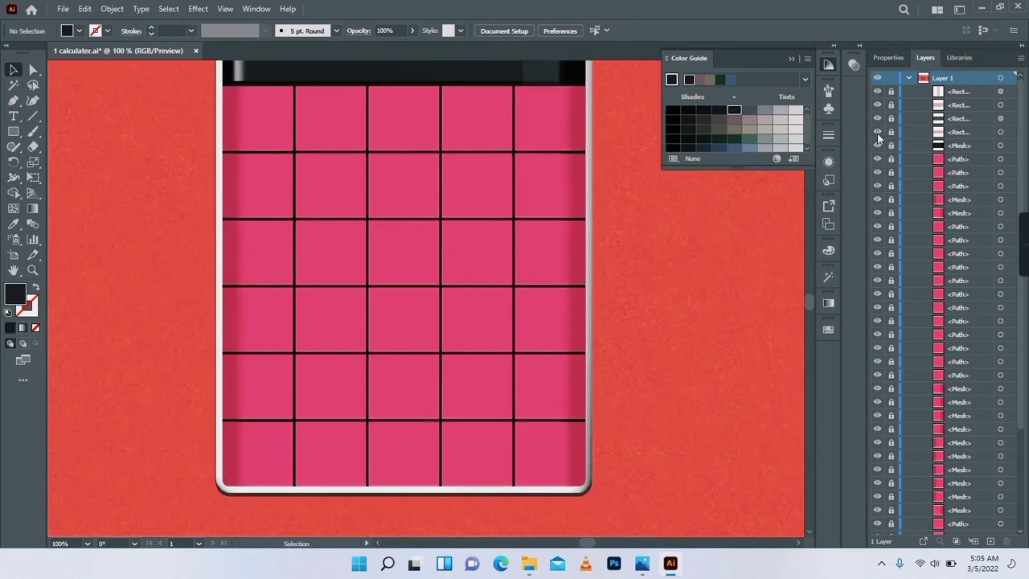
left_click_drag(895, 191, 895, 479)
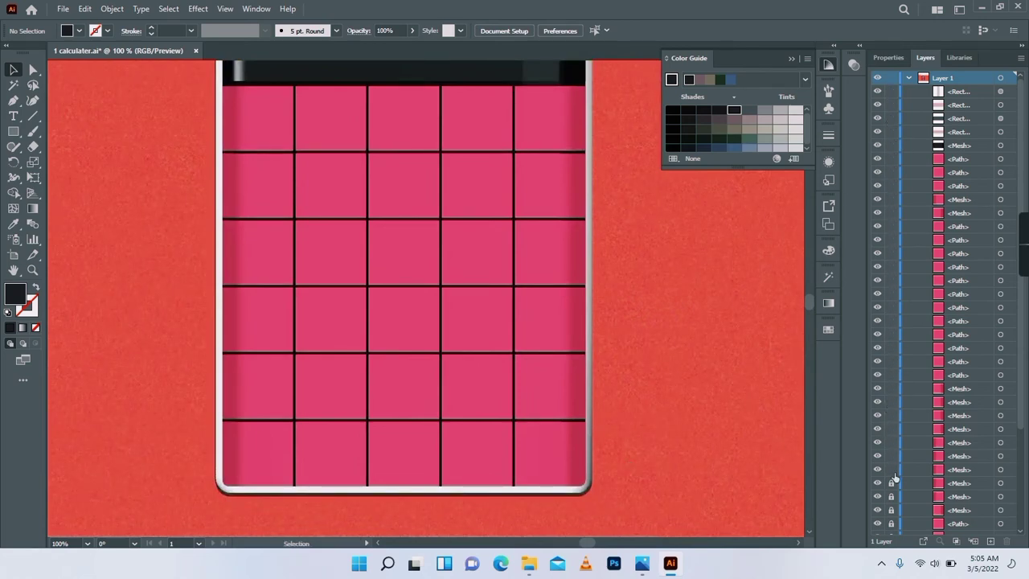
scroll(1014, 350, "down", 5)
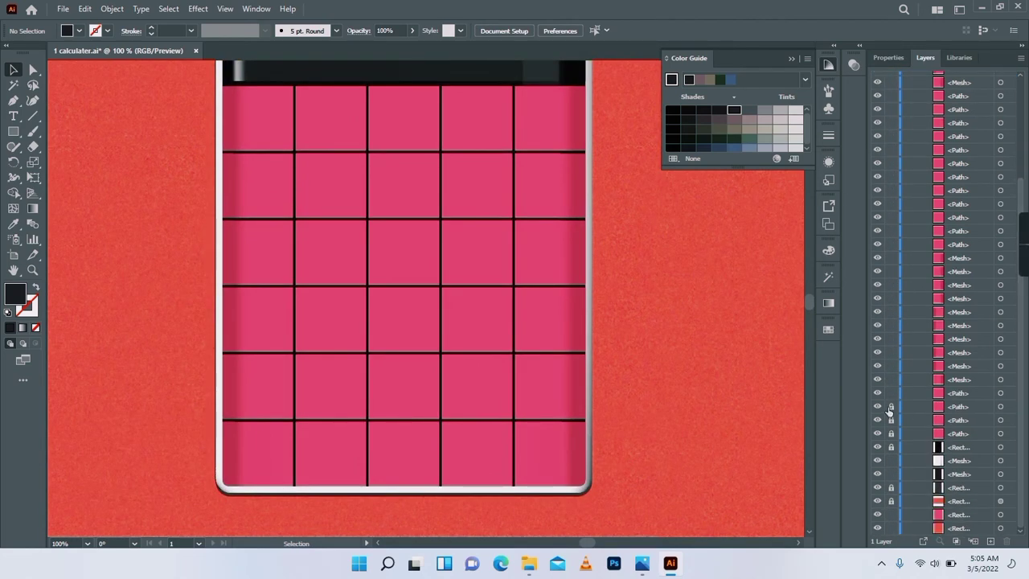
left_click(891, 488)
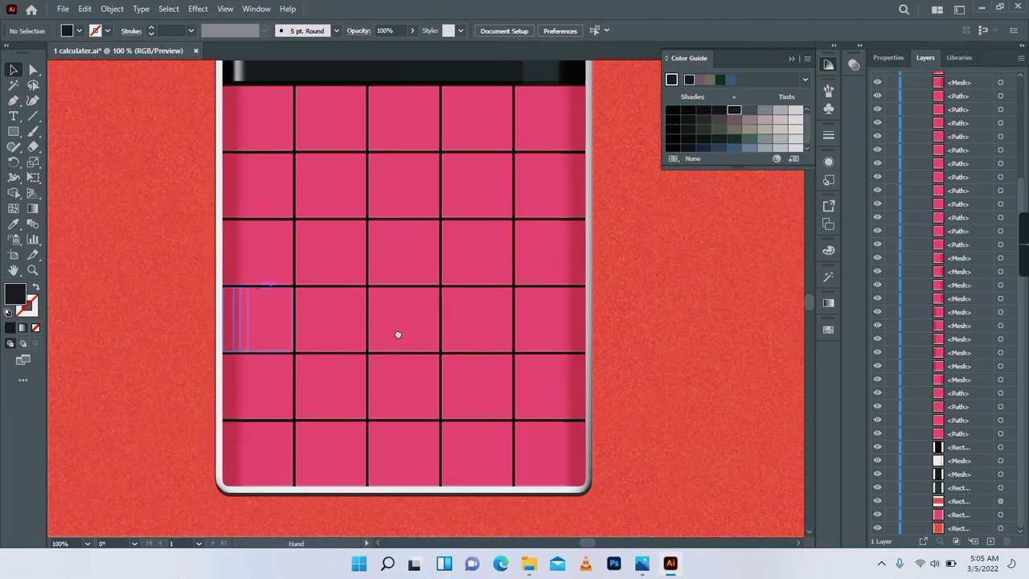
Step: Duplicate the five pink buttons of the bottom row in place, in front of the originals
left_click_drag(398, 334, 386, 229)
left_click(544, 361)
left_click(460, 369, "shift")
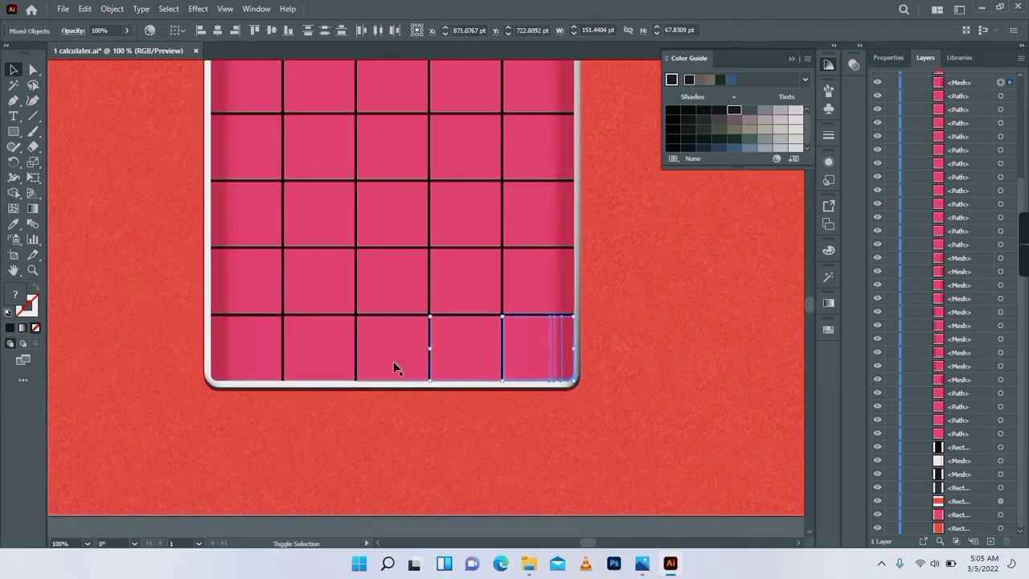
left_click(334, 364, "shift")
left_click(254, 370, "shift")
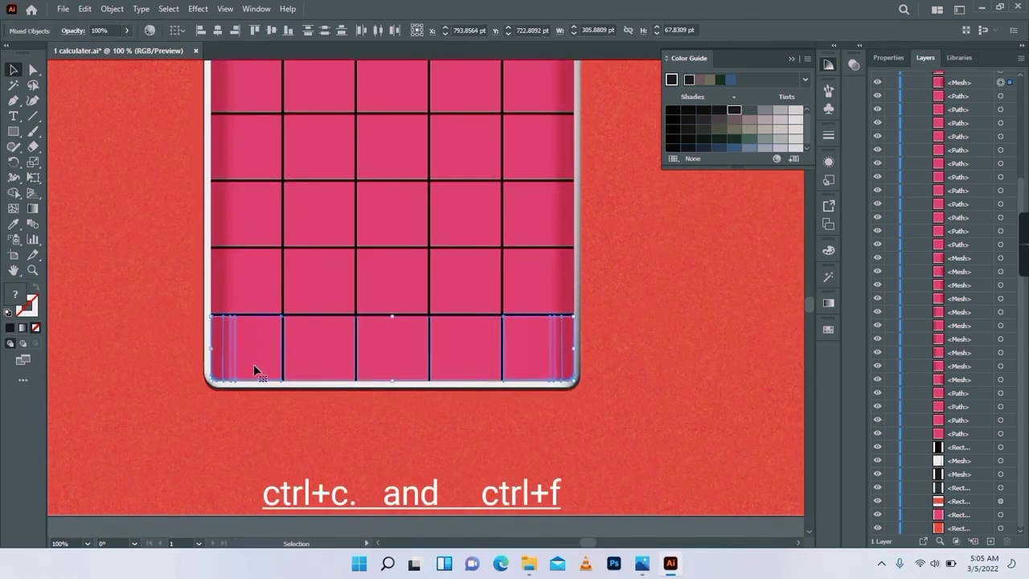
key("ctrl+c")
key("ctrl+f")
Step: Send the duplicated bottom-row buttons backward one level and fill them with a near-black shade
right_click(388, 352)
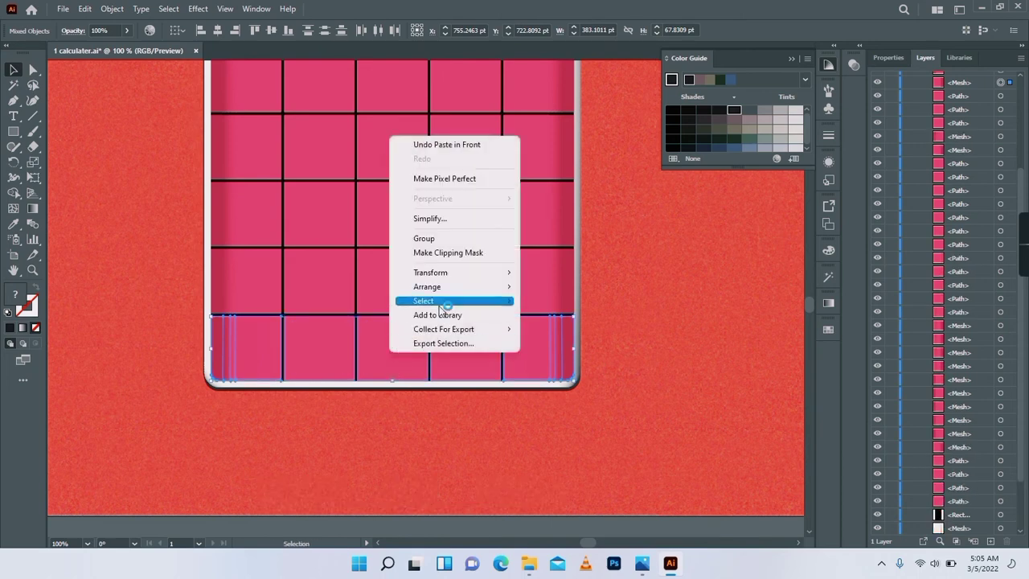
mouse_move(493, 289)
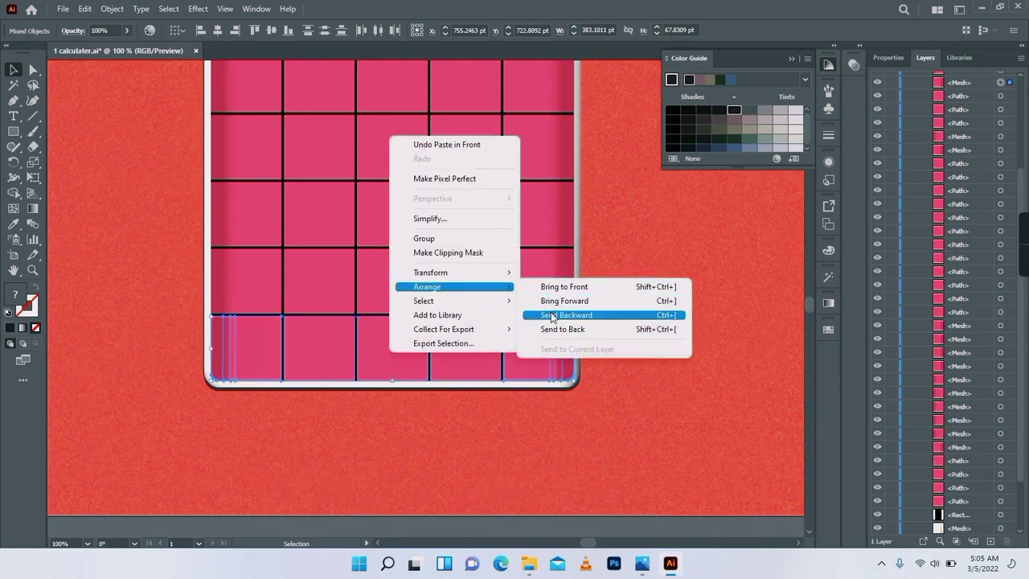
left_click(551, 317)
left_click(719, 111)
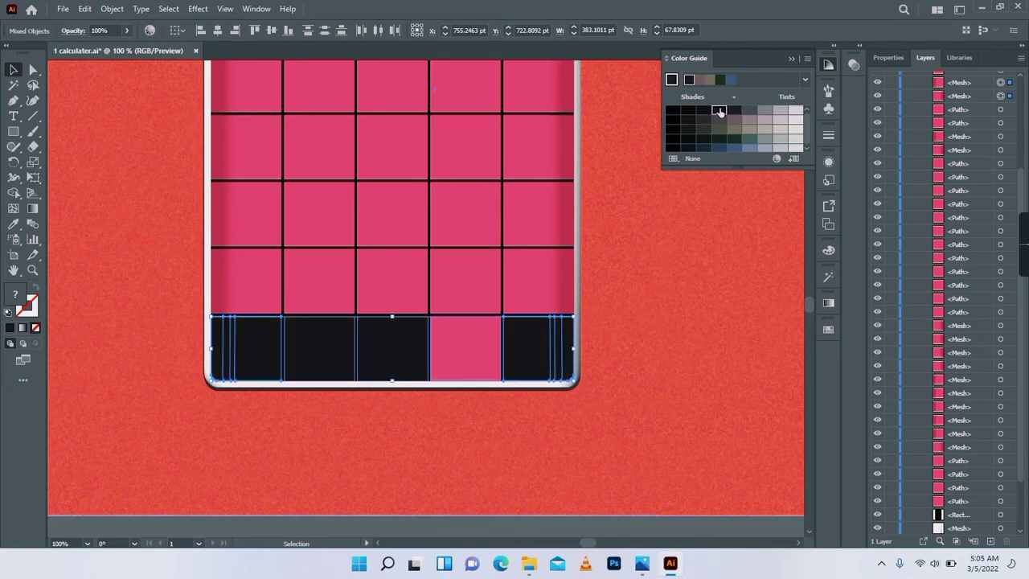
Step: Offset the near-black button copies 2 pt down and send them backward until they sit behind the pink bottom row
right_click(401, 342)
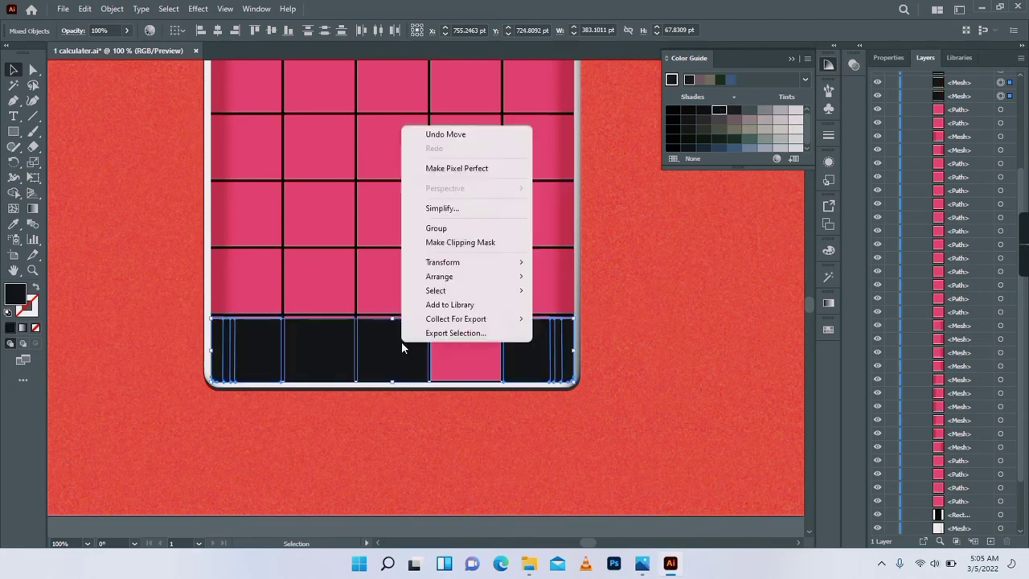
mouse_move(506, 274)
left_click(565, 306)
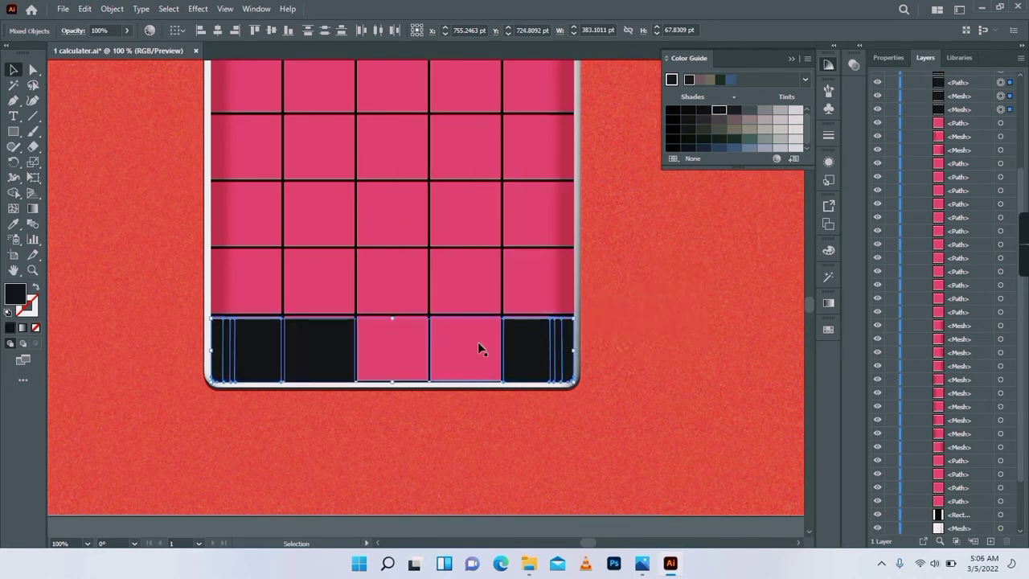
key("ctrl+[")
key("ctrl+[")
key("ctrl+bracketleft")
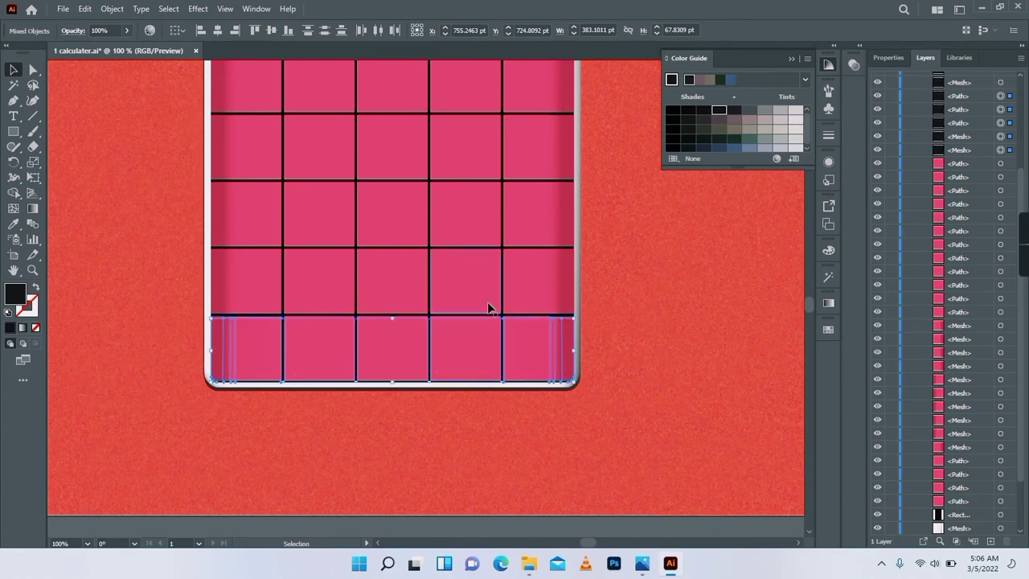
left_click(620, 363)
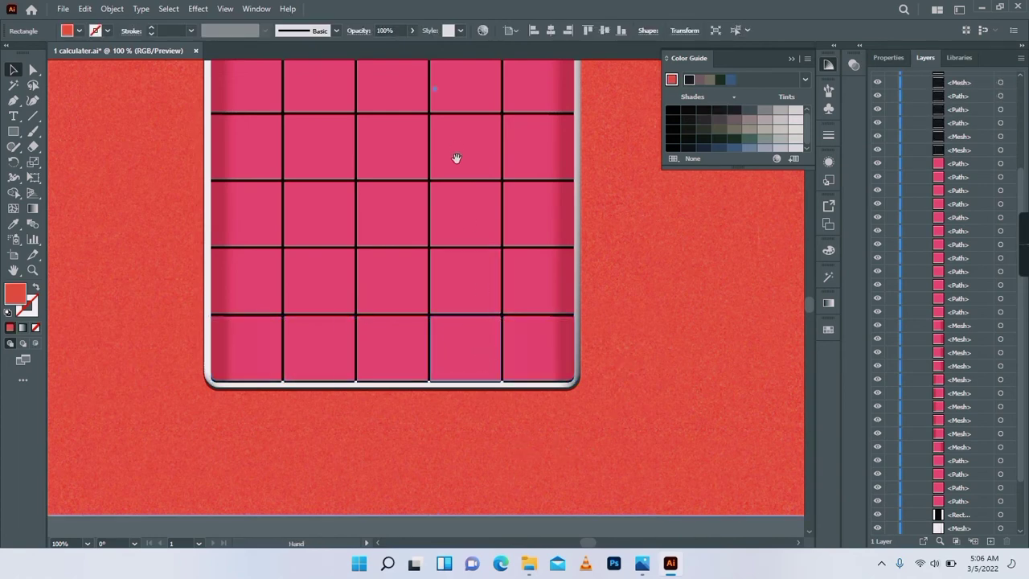
Step: Create an offset path of -2 pt with miter joins from the small upper display rectangle
left_click_drag(455, 158, 462, 321)
left_click_drag(451, 148, 402, 326)
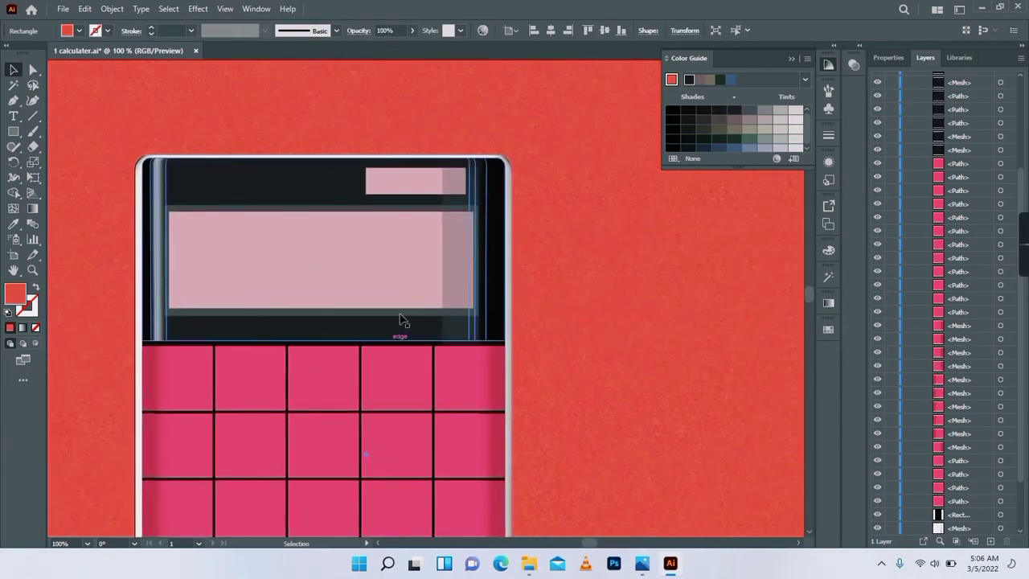
left_click(406, 191)
left_click(110, 11)
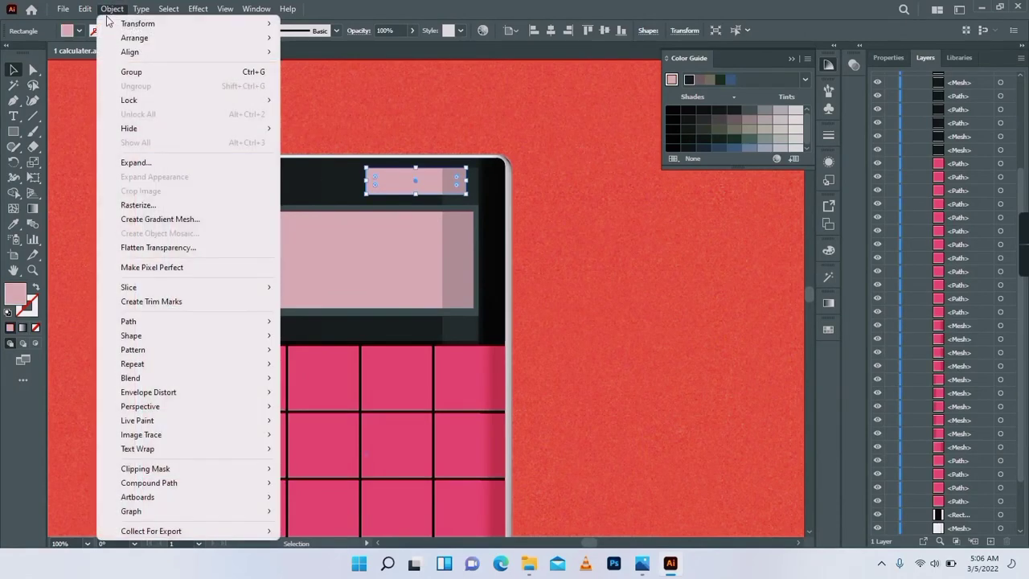
mouse_move(167, 326)
left_click(315, 370)
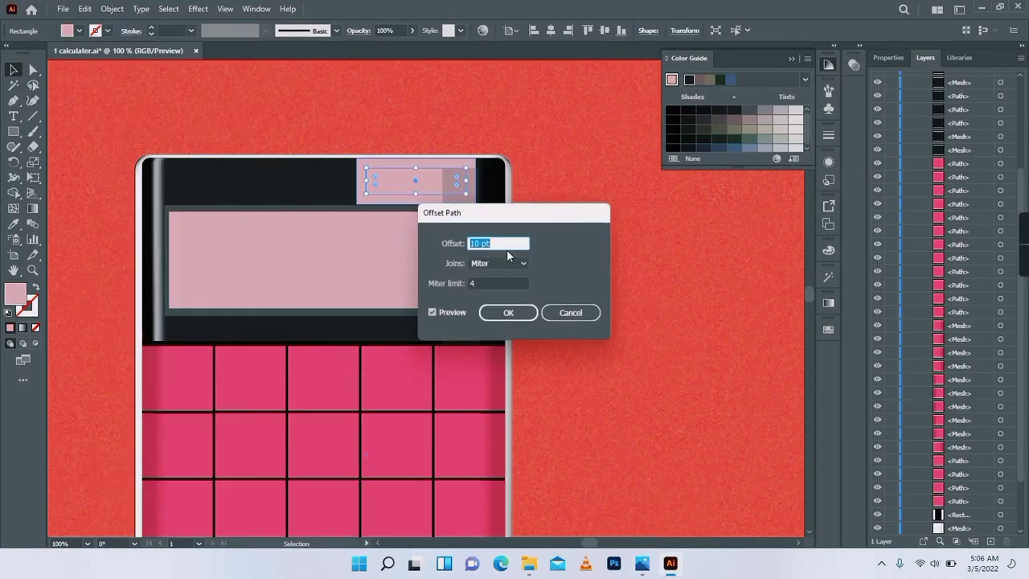
key("Down")
key("Down")
key("Down")
key("Down")
key("Down")
key("Down")
key("Down")
key("Down")
key("Down")
key("Down")
key("Down")
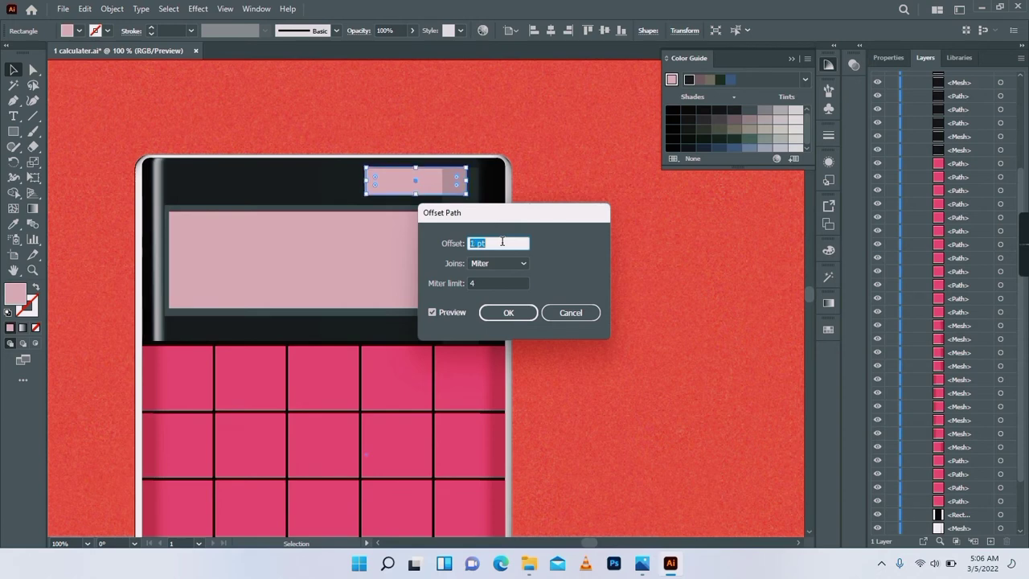
left_click(509, 312)
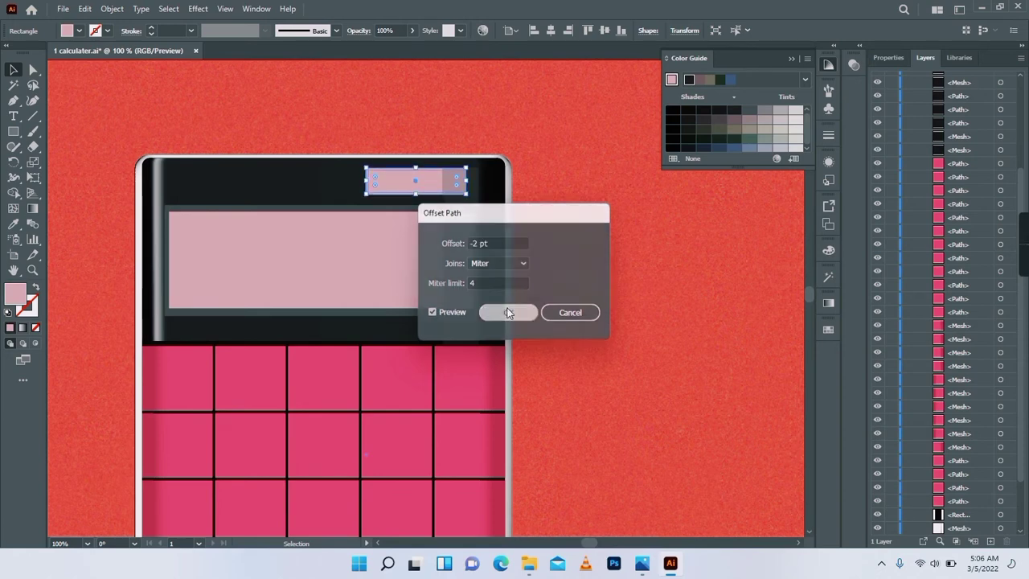
Step: Colour the small display's outer rectangle dark grey by sampling the frame around the large display
key("ctrl+shift+a")
left_click(369, 193)
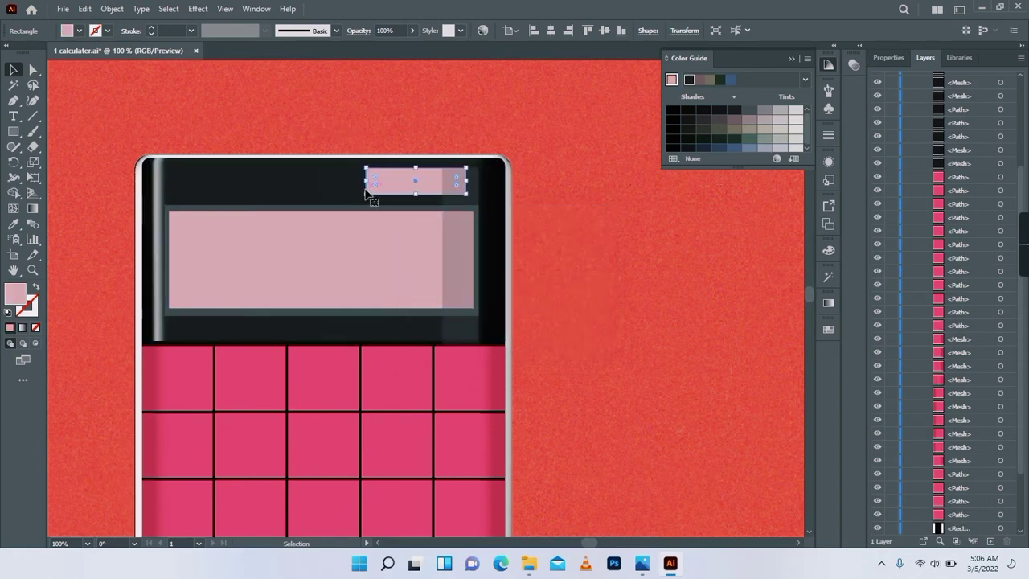
key("i")
left_click(309, 308)
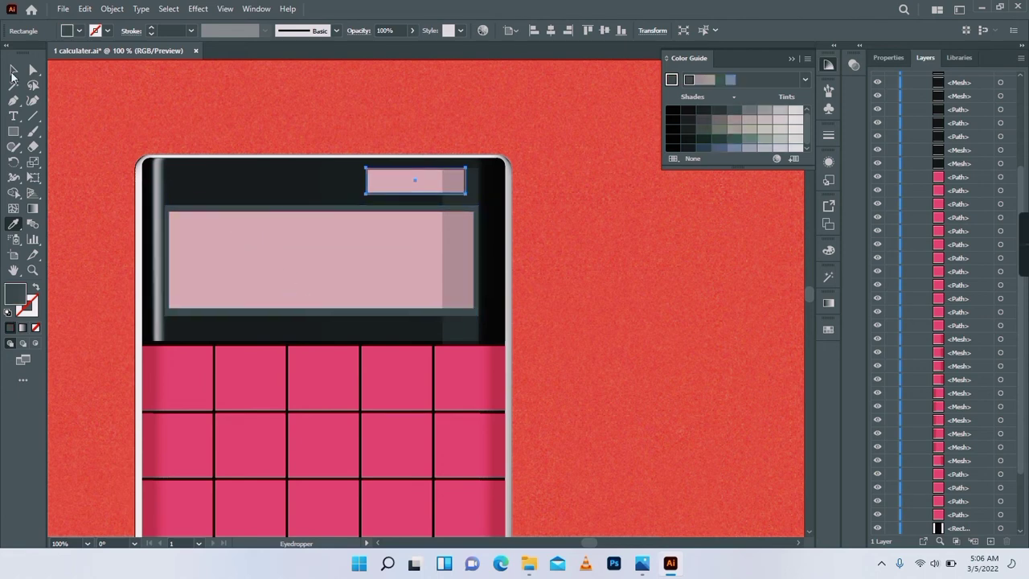
key("v")
key("ctrl+shift+a")
left_click(177, 193)
Step: Add the text labels MC and MR to the first two buttons of the top row
key("space")
left_click_drag(208, 235, 297, 166)
left_click(33, 270)
left_click(448, 339, "alt")
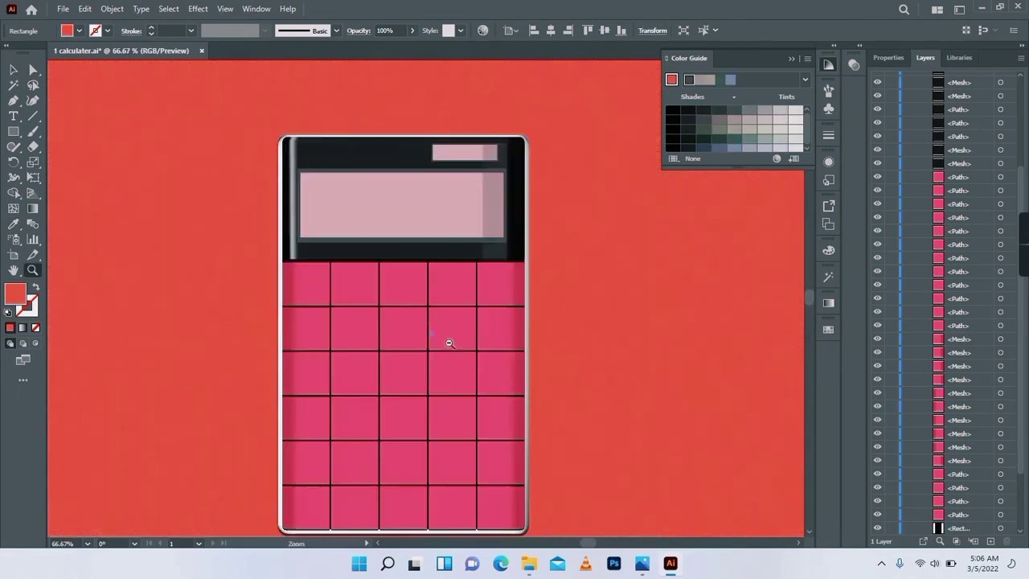
left_click_drag(390, 346, 355, 285)
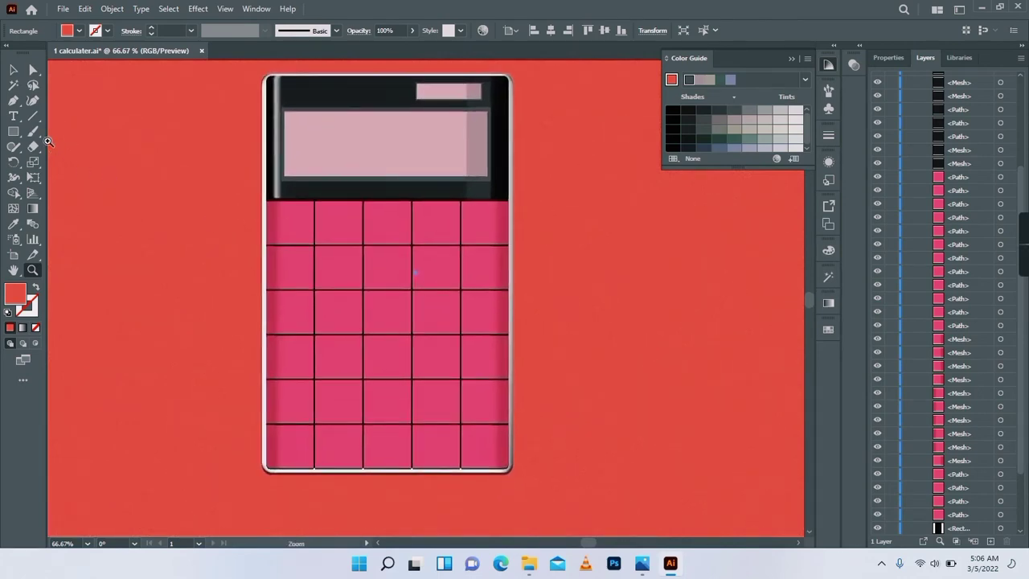
key("t")
left_click(283, 222)
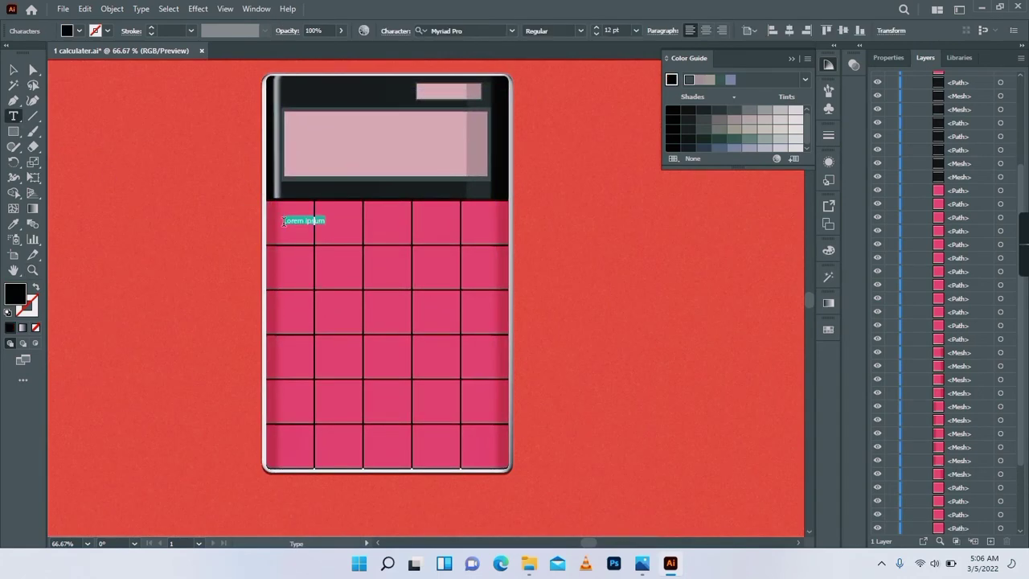
key("Caps_Lock")
left_click(328, 217)
key("Escape")
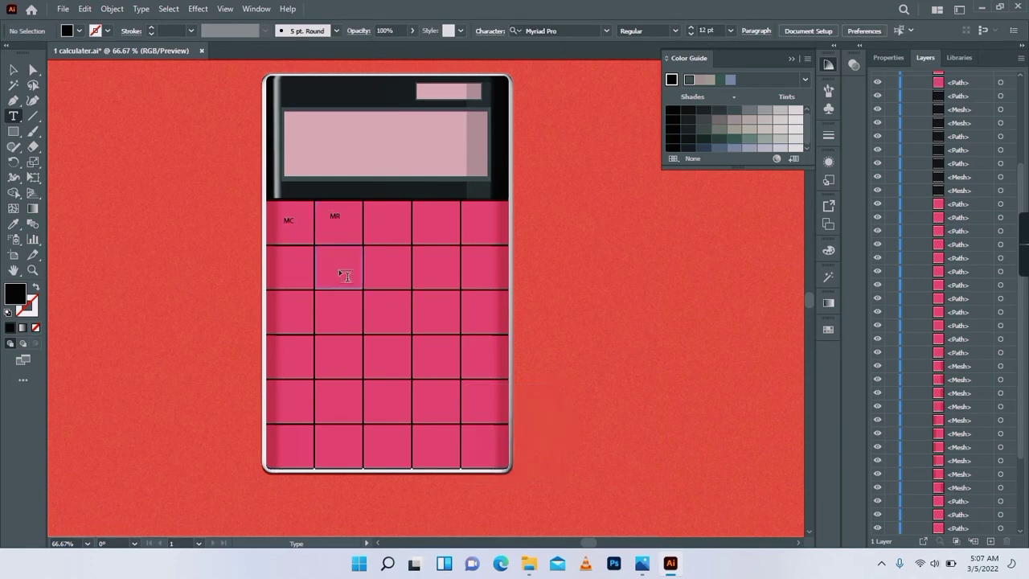
Step: Label the remaining three top-row buttons M-, M+ and OFF
left_click(381, 219)
type("M")
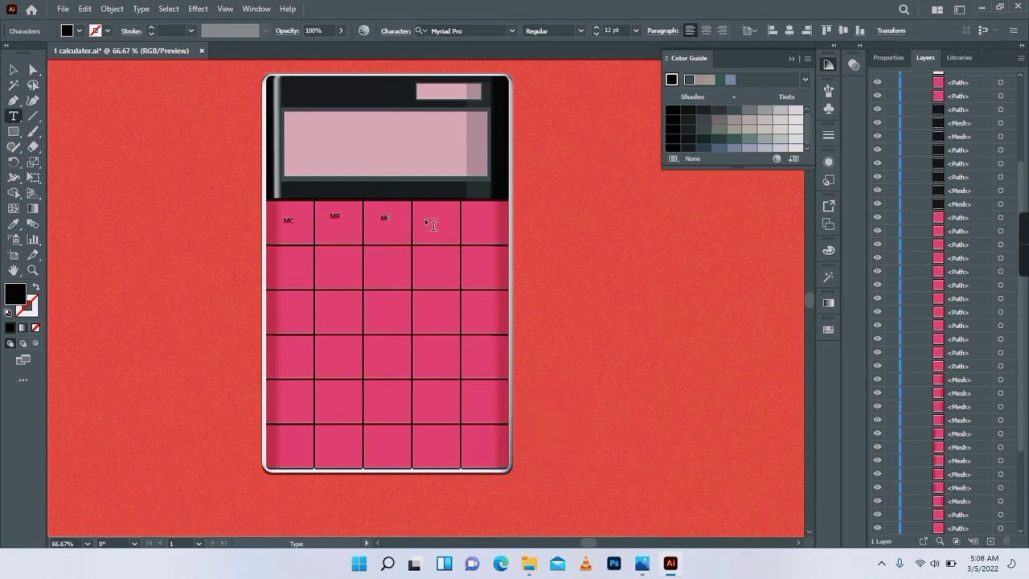
type("-")
key("Escape")
left_click(427, 217)
type("M")
left_click(478, 218)
type("OFF")
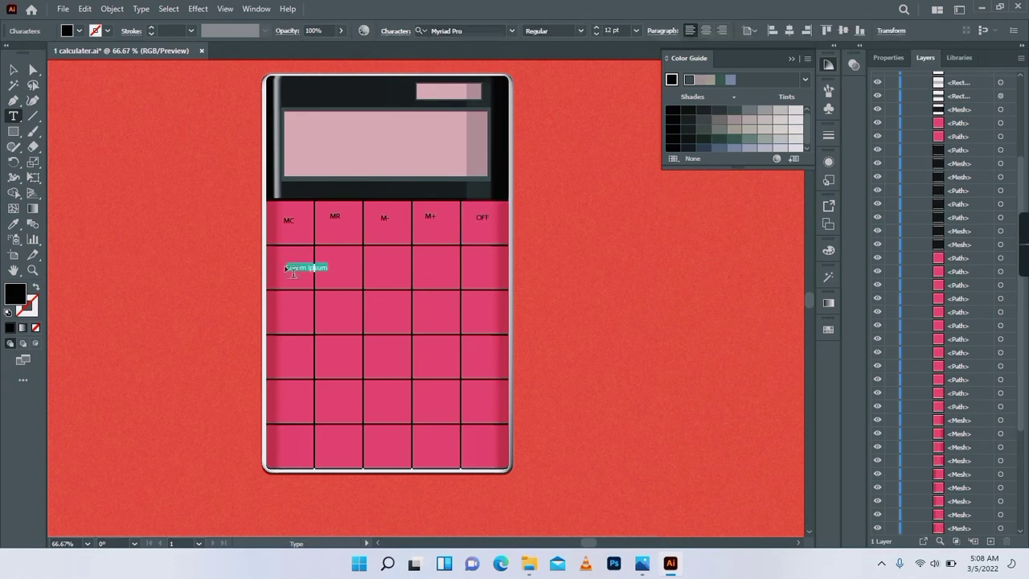
Step: Label the second-row buttons _, MU, GT, % and = from left to right
left_click(333, 267)
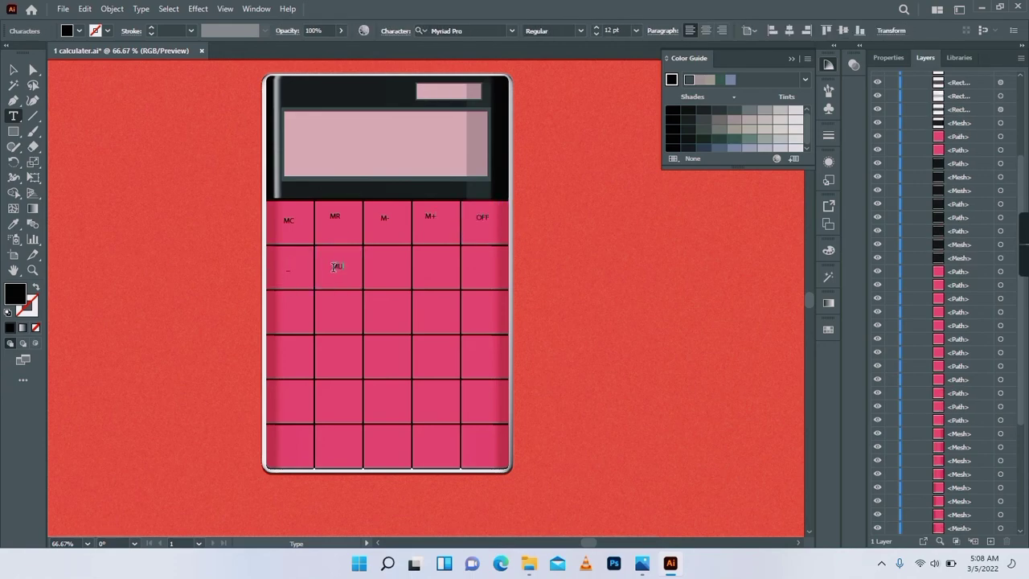
key("Escape")
left_click(389, 266)
type("GT")
key("Escape")
left_click(427, 267)
left_click(477, 269)
type("=")
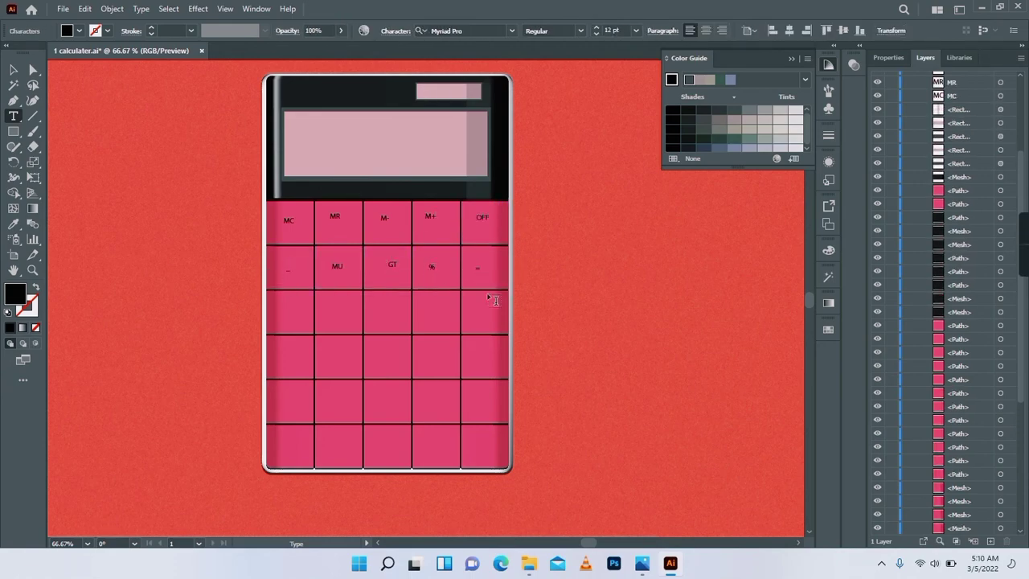
Step: Add the labels +, _ and 1 down the rightmost column below =, plus 2 and 3 in the fifth row
left_click(477, 321)
type("+")
left_click(479, 352)
type("_")
left_click(481, 401)
type("1")
Step: Add the labels 4, 5 and 6 to the fourth row's middle buttons and 7 to the third row's second button
left_click(341, 354)
type("4")
left_click(384, 357)
type("5")
left_click(425, 349)
type("6")
left_click(325, 321)
type("7")
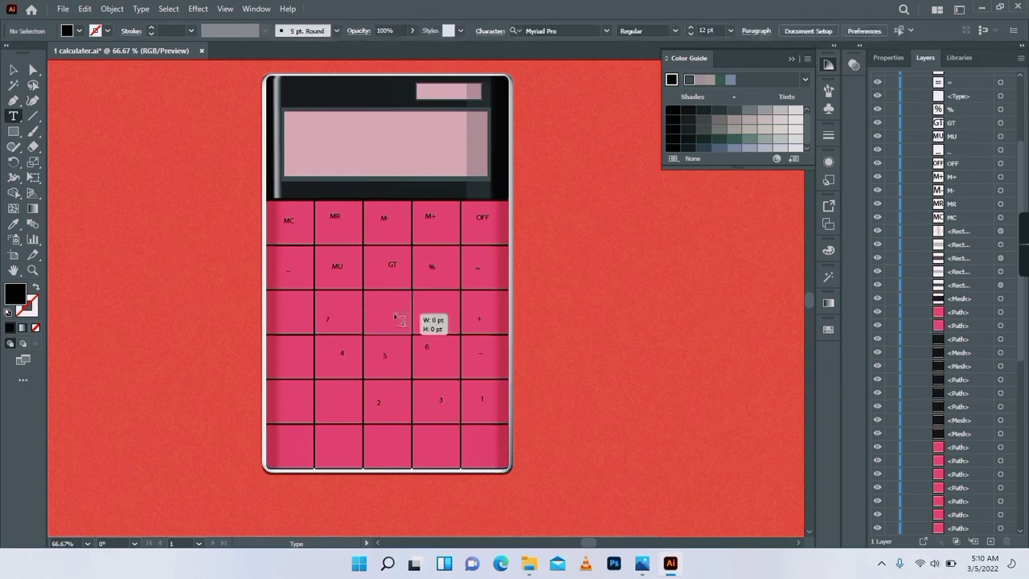
Step: Add the labels 8 and 9 in the third row, plus ON, 0, 00, . and = across the bottom row
left_click(479, 450)
type("=")
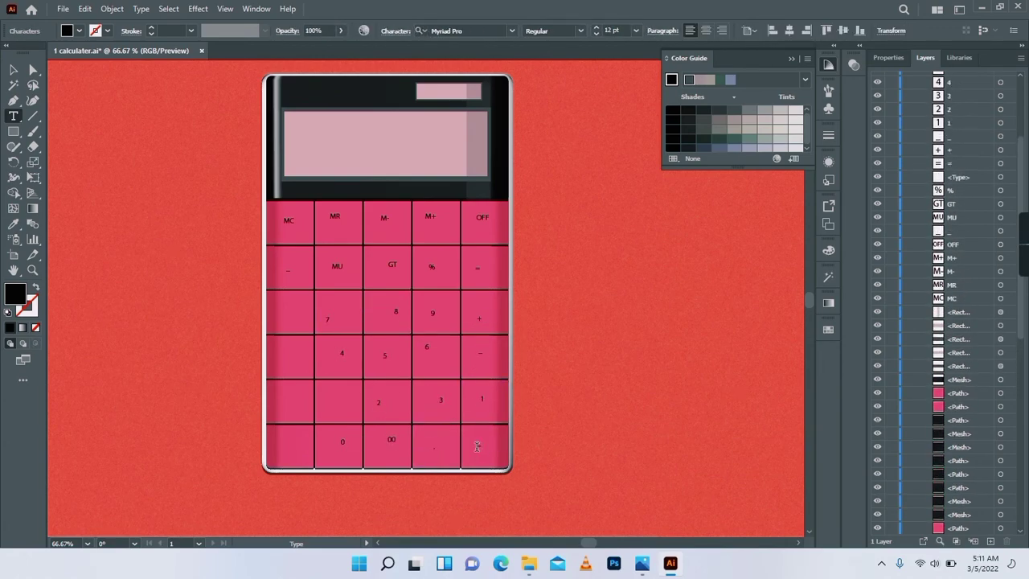
left_click(285, 450)
type("ON")
Step: Label the first column's buttons AC, > and < from the fifth row up to the third, and the fifth row's second button #
left_click(294, 409)
type("AC")
left_click(286, 359)
type(">")
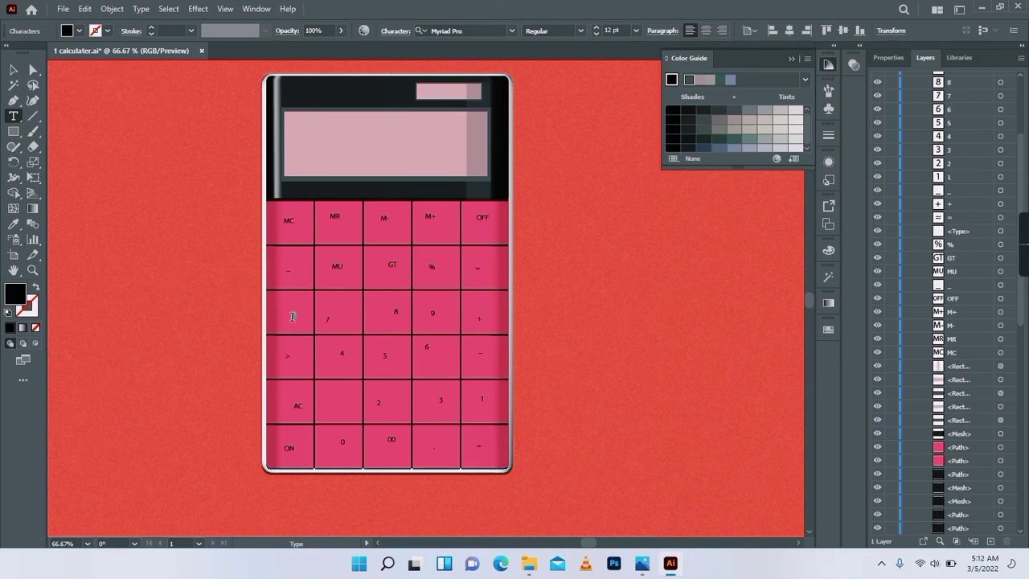
left_click(293, 316)
type("<")
left_click(347, 395)
key("Escape")
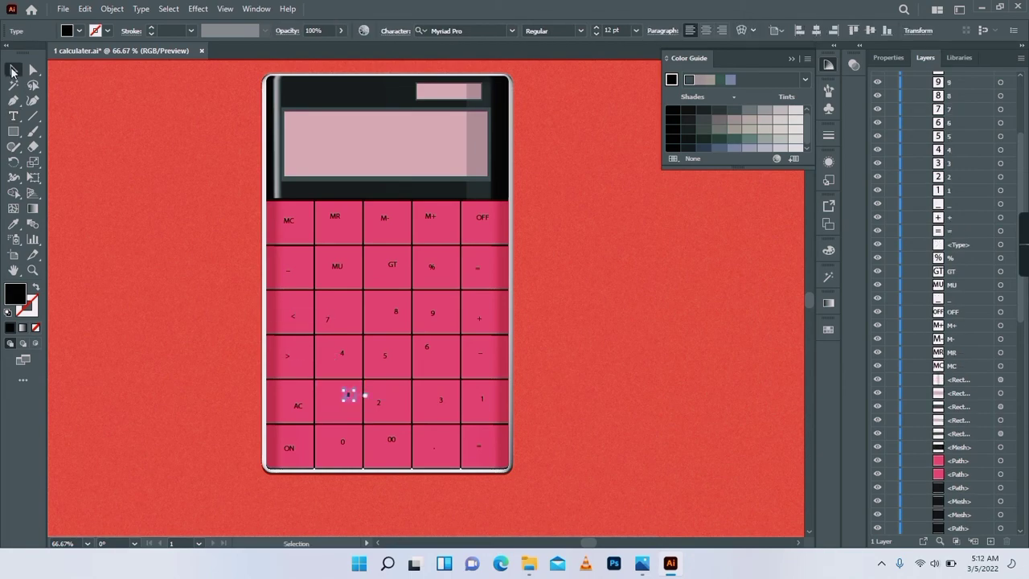
Step: Enlarge the MC label and recolour it near-white, and move the MR label toward its button's centre
left_click(288, 220)
left_click(233, 248)
left_click_drag(296, 227, 341, 220)
left_click(207, 251)
left_click(650, 229)
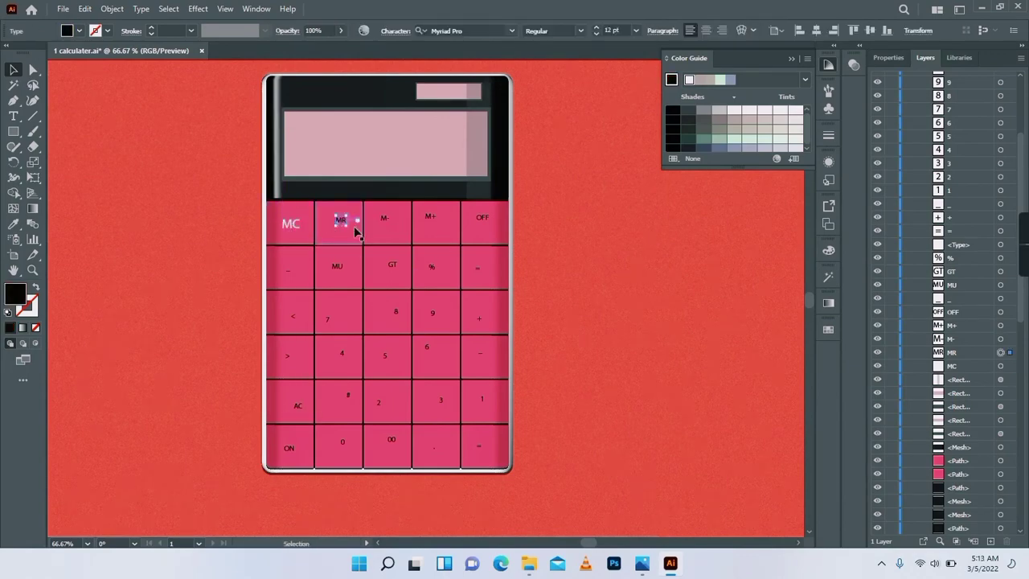
Step: Select all the other key labels and copy the MC label's size and near-white colour onto them with the Eyedropper
left_click(385, 218, "shift")
left_click(431, 216, "shift")
left_click(483, 217, "shift")
left_click(478, 268, "shift")
left_click(432, 267, "shift")
left_click(393, 265, "shift")
left_click(384, 355, "shift")
left_click(378, 403, "shift")
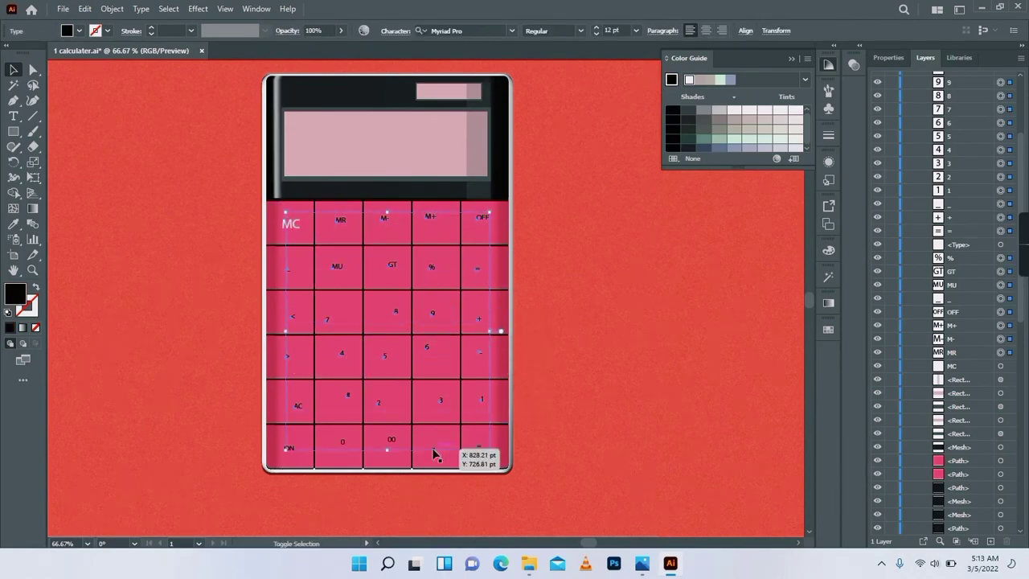
key("i")
left_click(288, 222)
Step: Reposition the enlarged labels in the upper five rows so each one sits centred in its button
key("v")
left_click_drag(348, 222, 349, 225)
left_click_drag(433, 218, 436, 227)
left_click_drag(485, 228, 485, 267)
left_click_drag(434, 265, 288, 272)
left_click_drag(295, 315, 288, 313)
left_click_drag(290, 354, 290, 356)
left_click_drag(329, 317, 386, 306)
left_click_drag(433, 354, 440, 364)
left_click_drag(341, 357, 338, 357)
left_click_drag(303, 405, 340, 402)
Step: Centre the # label in the fifth row and the 00, 0 and ON labels in the bottom row
left_click(350, 395)
left_click(335, 410, "shift")
left_click(888, 58)
key("ctrl+z")
left_click(612, 362)
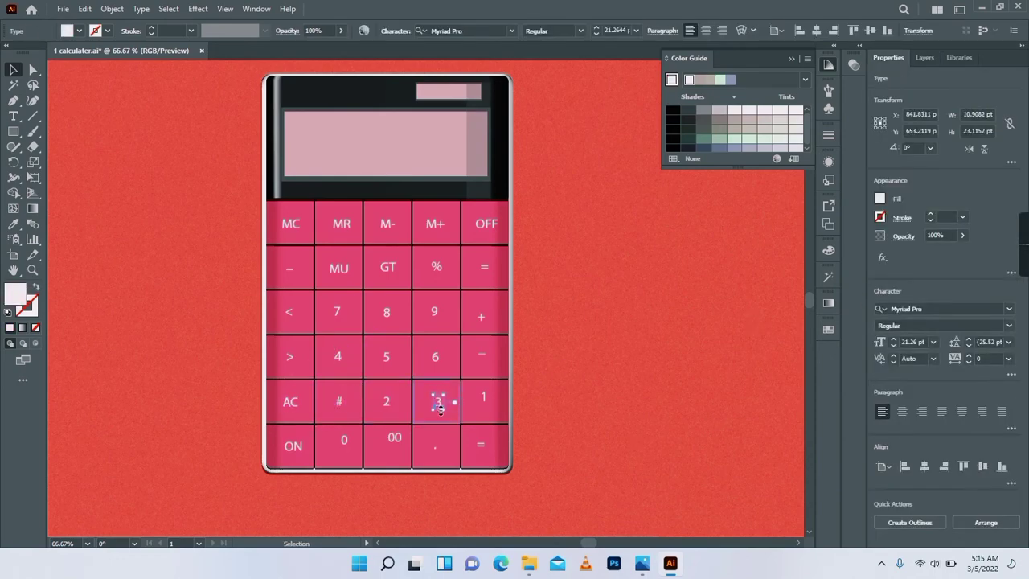
left_click_drag(395, 439, 389, 446)
left_click_drag(344, 440, 338, 445)
left_click_drag(293, 446, 292, 446)
left_click(186, 175)
Step: Draw a near-white rectangle about 471 × 632 pt and place it on the red background to the left of the calculator
mouse_move(307, 224)
left_mouse_down()
mouse_move(292, 250)
mouse_move(307, 244)
left_mouse_up()
key("ctrl+minus")
key("ctrl+minus")
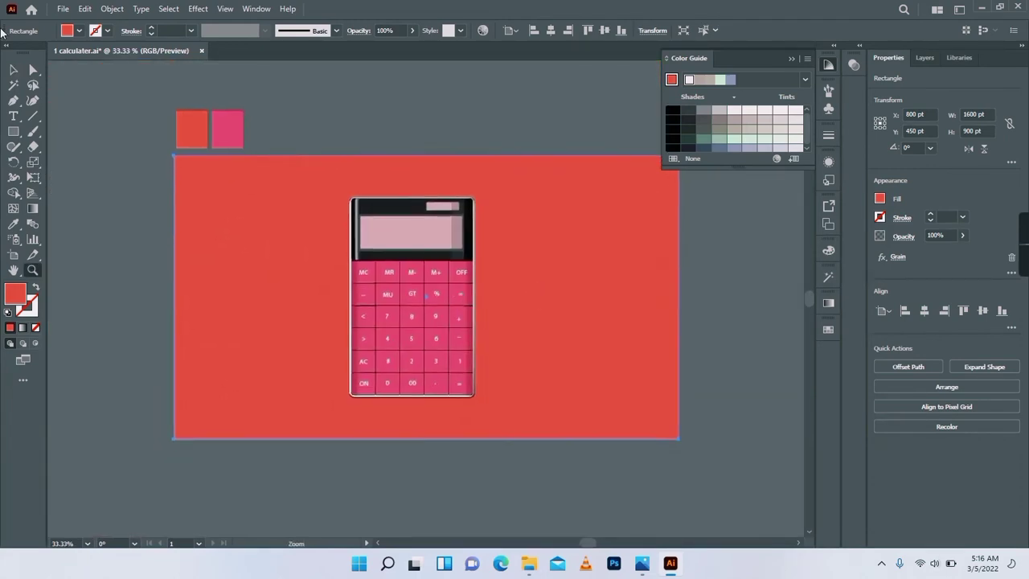
mouse_move(300, 201)
left_mouse_down()
mouse_move(467, 408)
mouse_move(449, 400)
left_mouse_up()
left_click(13, 70)
left_click_drag(376, 294, 301, 289)
left_click(796, 110)
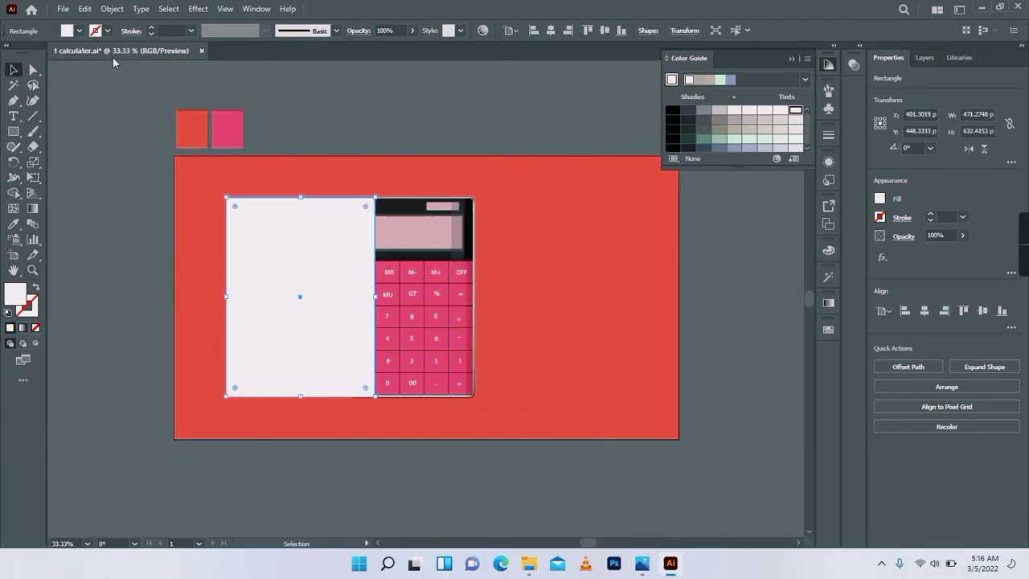
left_click_drag(281, 222, 252, 220)
Step: Paste a copy of the near-white rectangle in front, offset it slightly, and fill the rear rectangle black
left_click(84, 9)
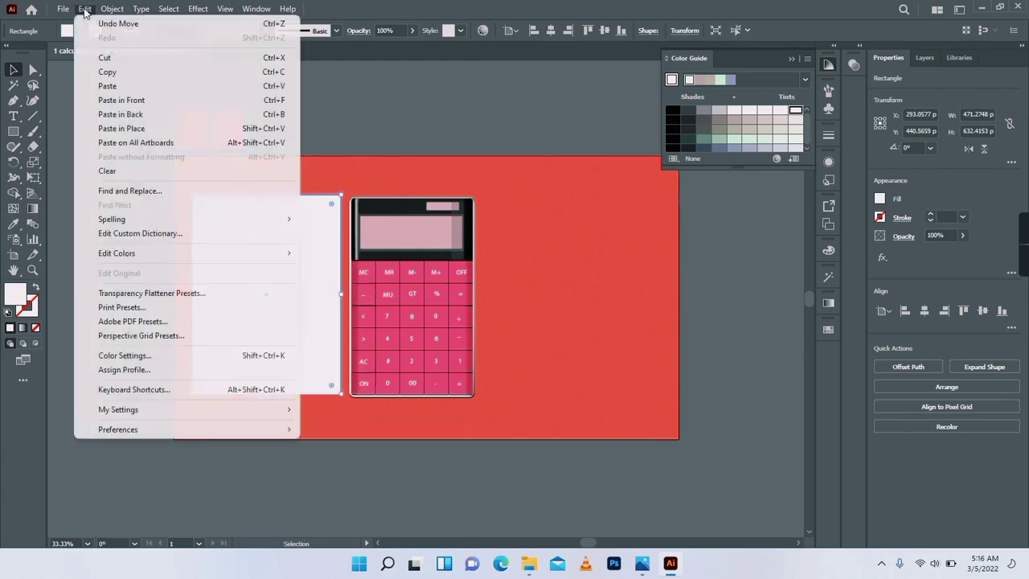
left_click(108, 72)
left_click(84, 9)
left_click(122, 99)
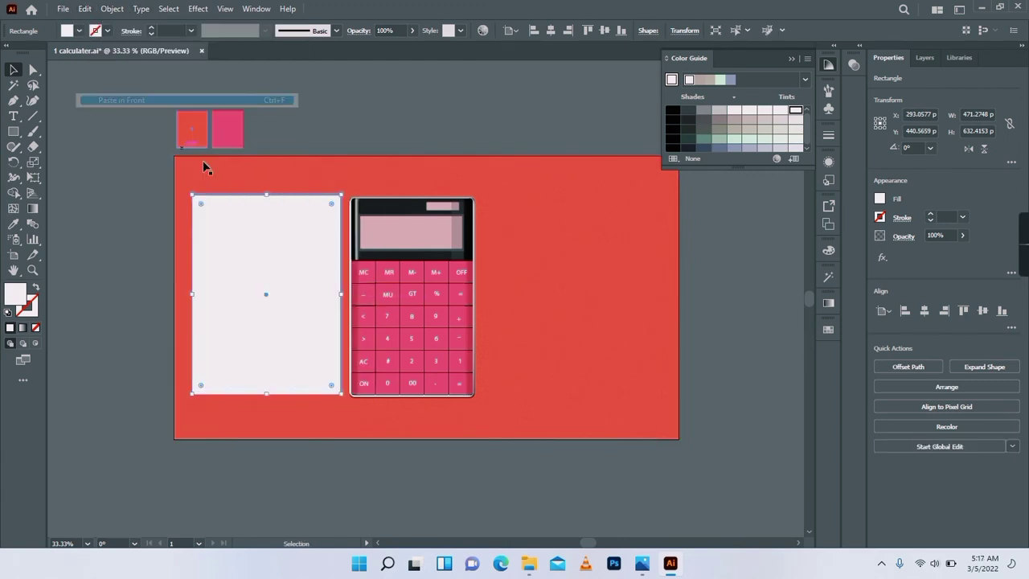
left_click_drag(289, 264, 266, 233)
left_click(318, 207)
left_click(672, 112)
Step: Apply a Grain texture to the near-white rectangle with intensity 54, contrast 55 and the Regular grain type
left_click(198, 10)
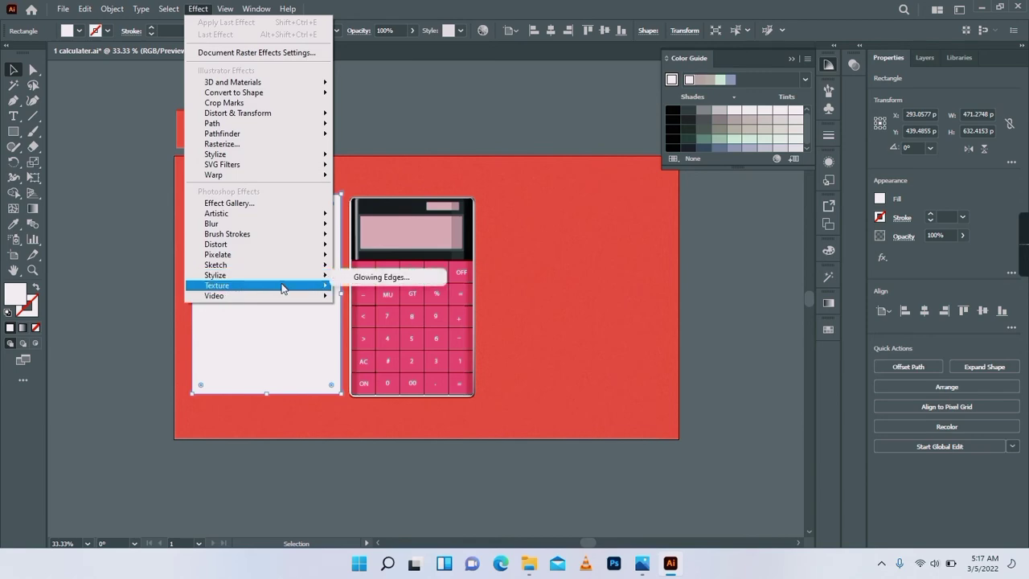
left_click(364, 301)
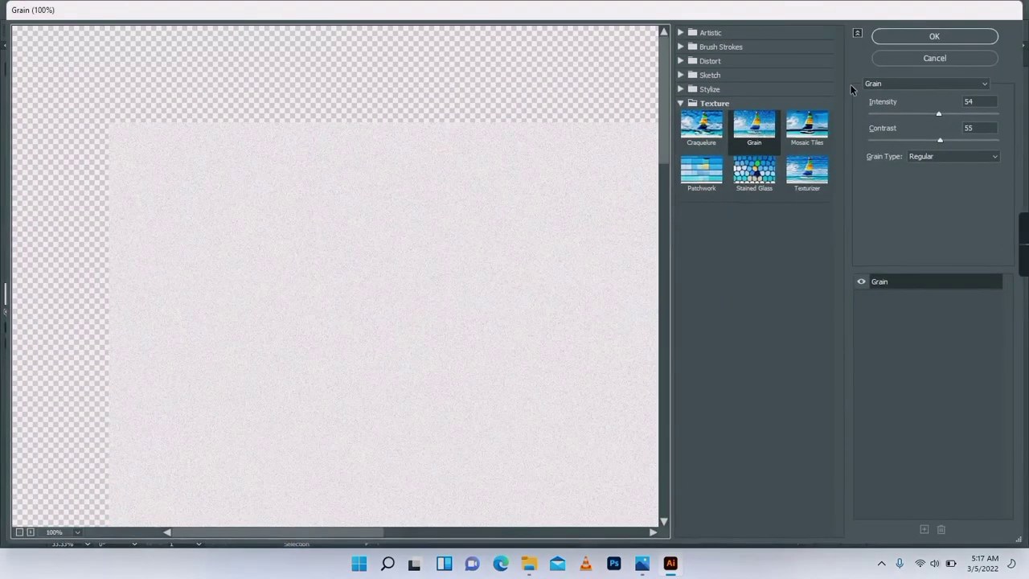
left_click(917, 34)
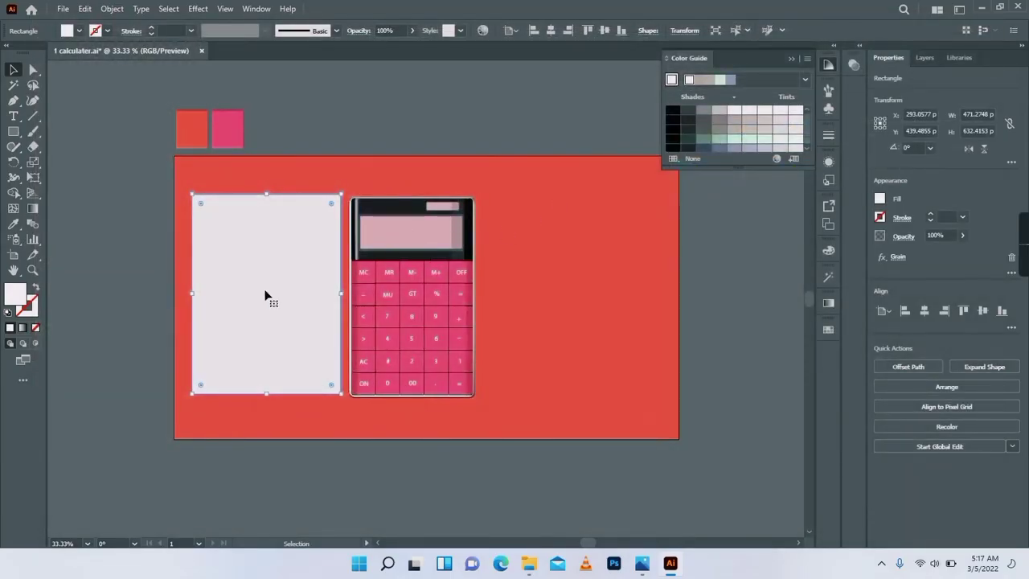
Step: Split the near-white rectangle into a grid of 15 rows and 1 column with a 3 pt row gutter
left_click(112, 9)
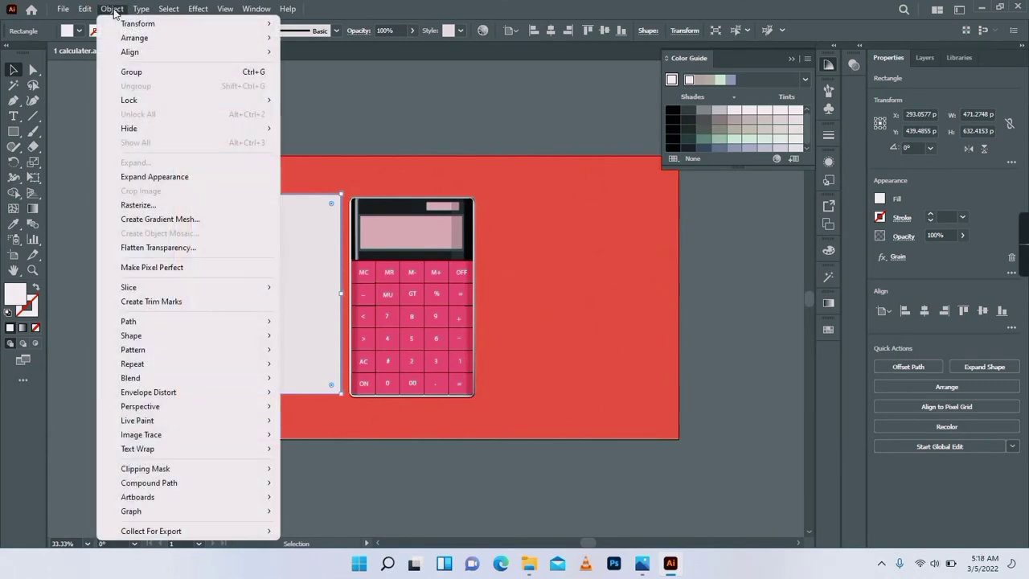
mouse_move(184, 321)
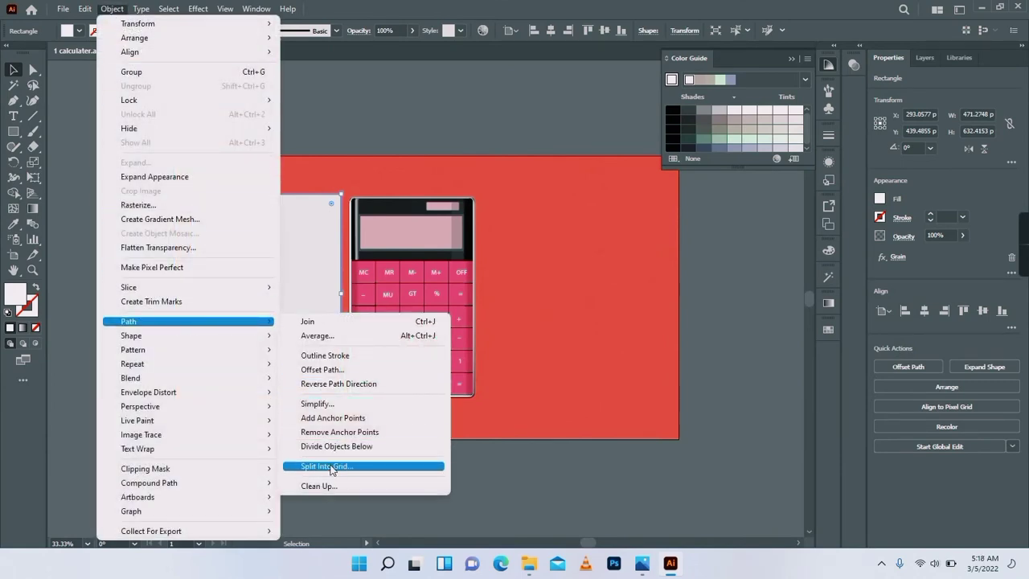
left_click(333, 463)
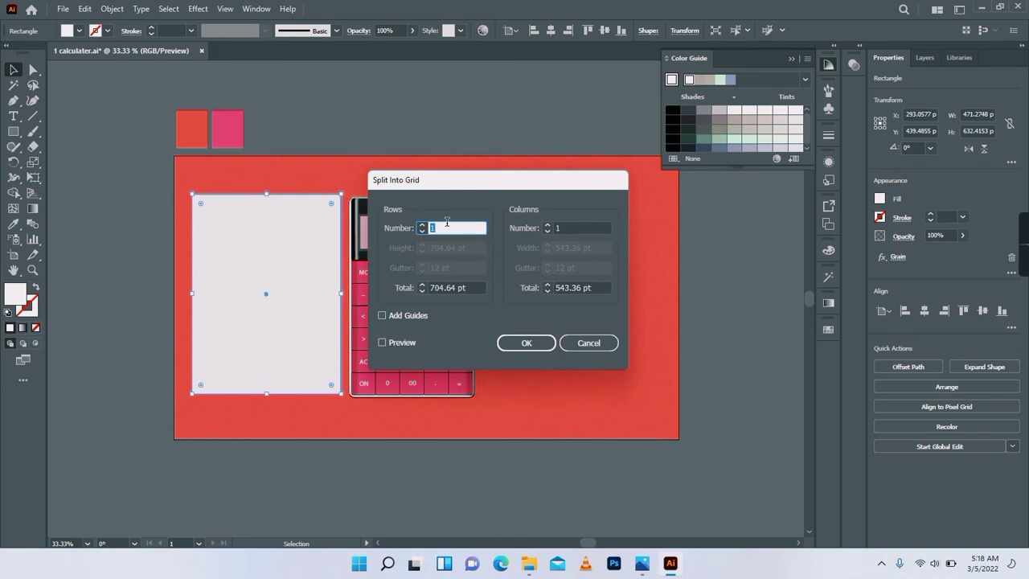
type("5")
left_click(458, 270)
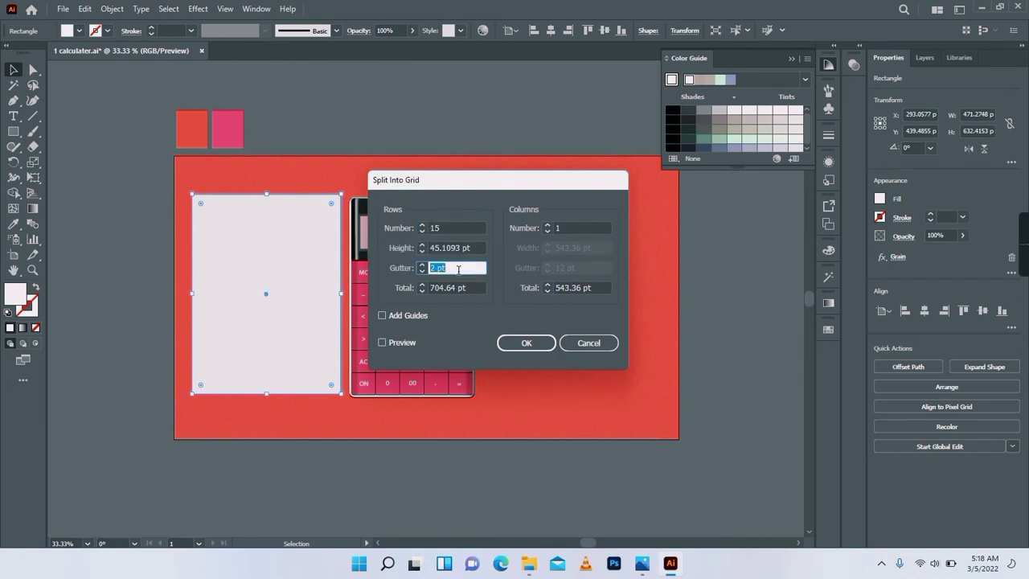
left_click(382, 342)
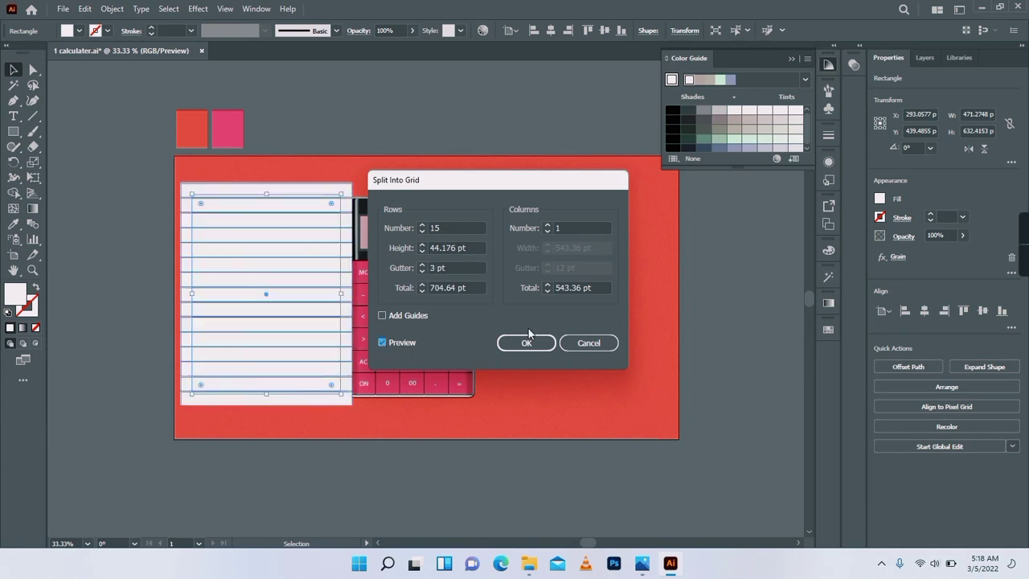
left_click(528, 343)
Step: Group the paper strips and scale the group to about 471 × 611 pt, placed over the black rectangle
right_click(248, 215)
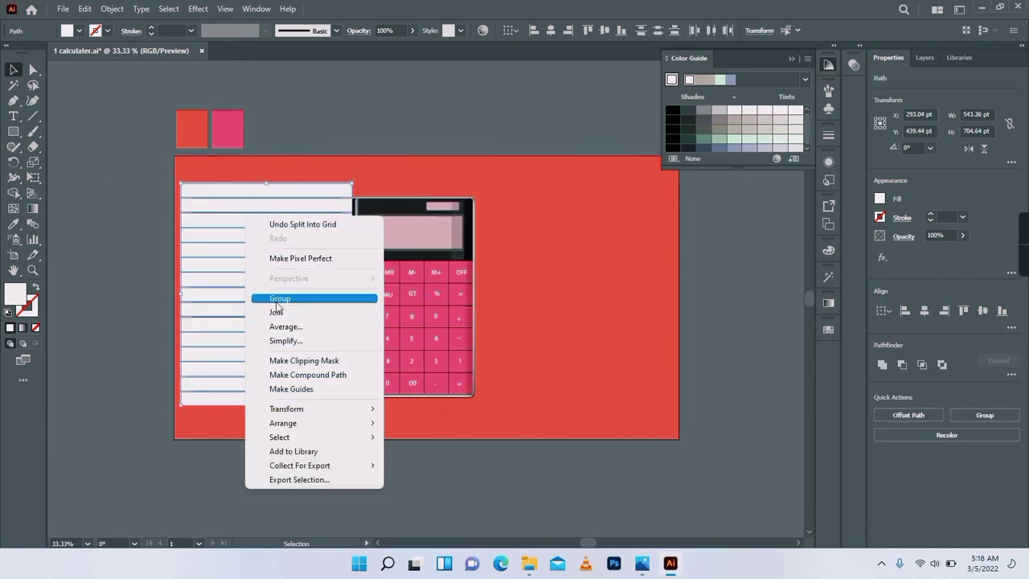
left_click(276, 300)
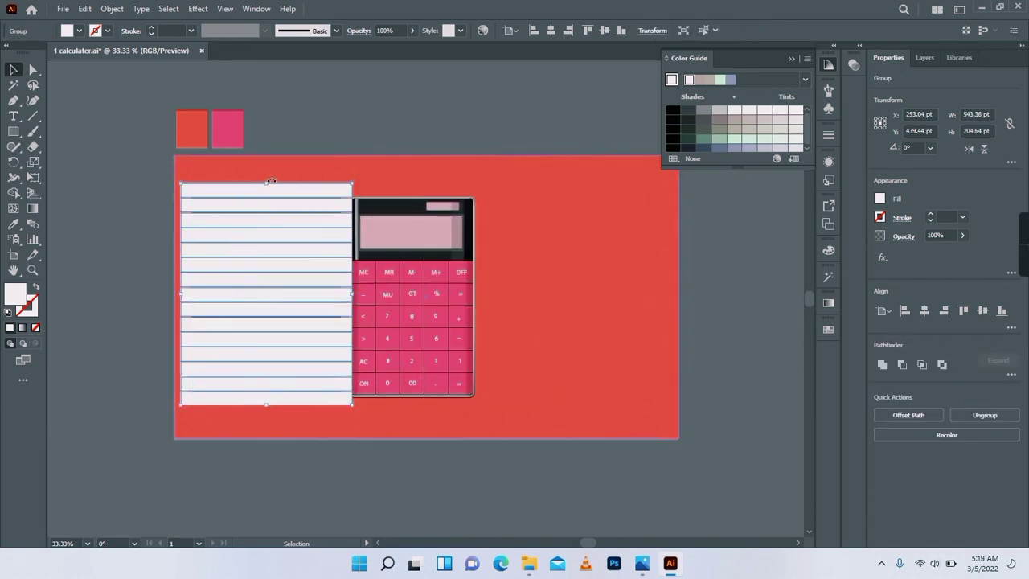
left_click_drag(181, 184, 201, 209)
left_click_drag(257, 264, 247, 243)
Step: Shorten the black rectangle from its lower edge so it ends level with the paper strips
left_click(34, 272)
left_click(315, 386)
left_click(397, 284)
key("v")
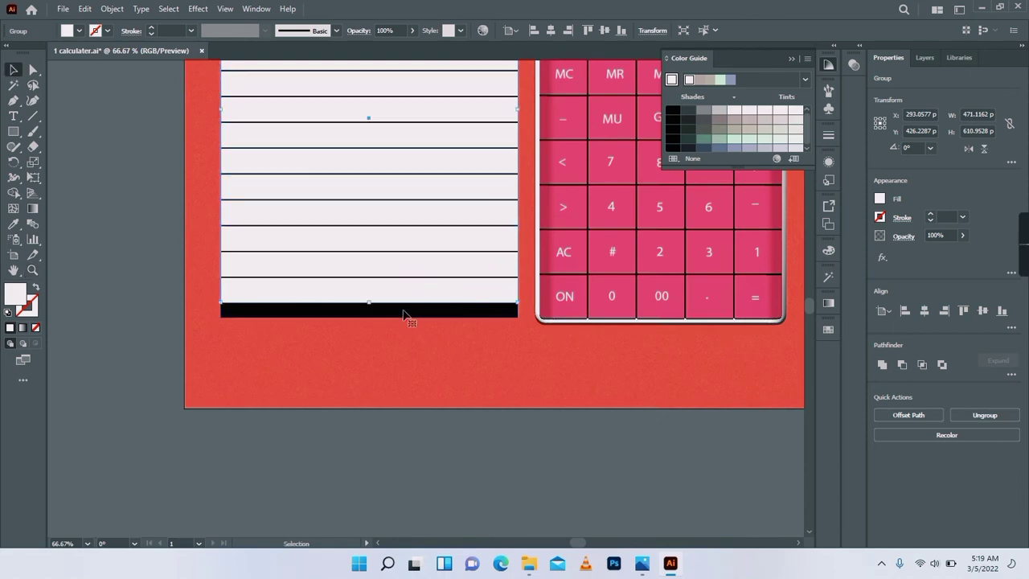
left_click(404, 312)
left_click_drag(368, 317, 368, 303)
Step: Cover the paper's top four strips with a rectangle about 471 × 161 pt filled with the strips' near-white colour
left_click_drag(361, 179, 351, 421)
key("m")
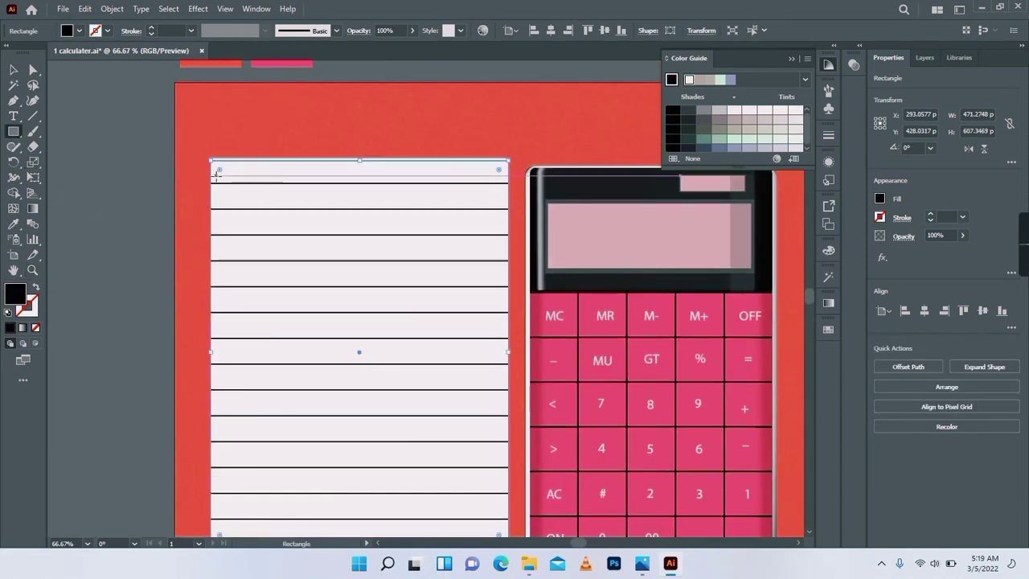
key("ctrl+shift+a")
mouse_move(210, 158)
left_mouse_down()
mouse_move(464, 281)
mouse_move(508, 260)
left_mouse_up()
left_click(14, 225)
left_click(237, 299)
key("v")
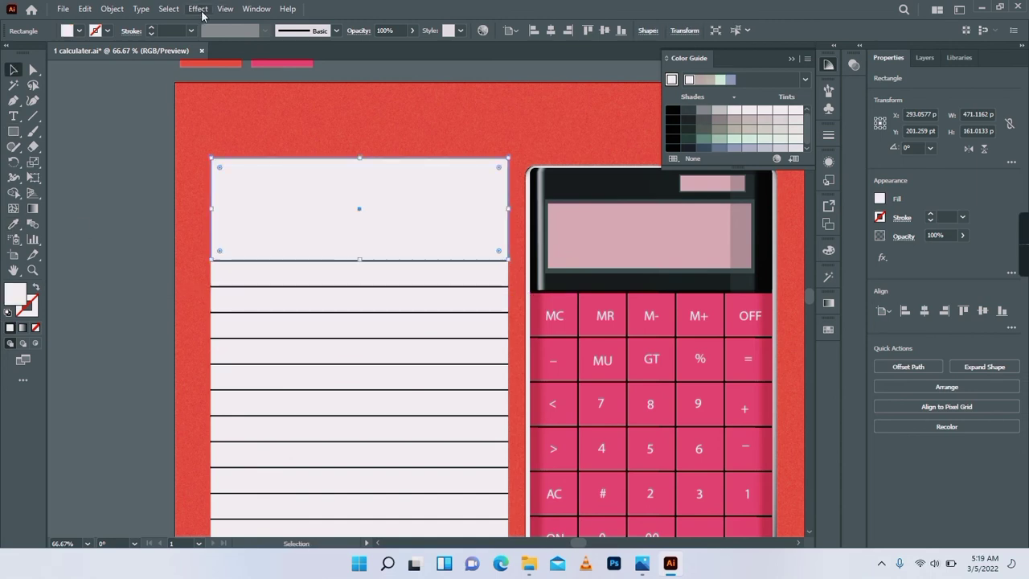
left_click(142, 202)
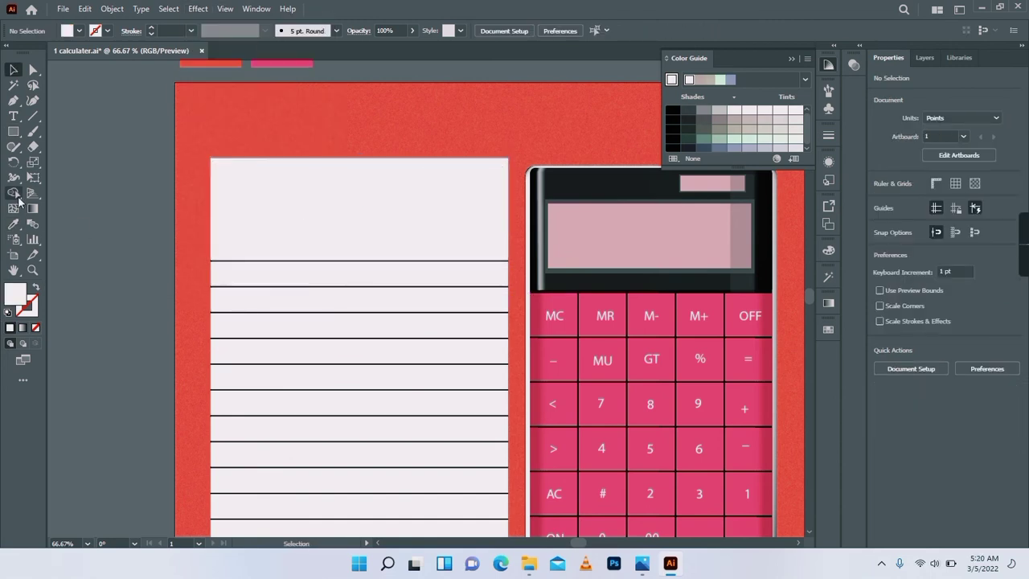
Step: Select all parts of the lined paper without the red background and group them
left_click(33, 271)
left_click(334, 257, "alt")
left_click(435, 337, "alt")
left_click(12, 71)
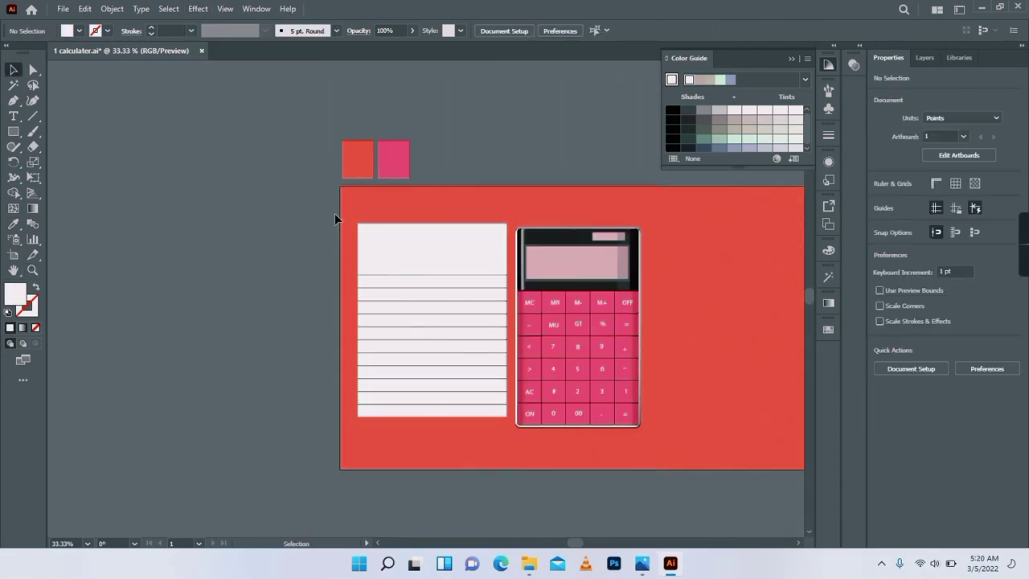
left_click_drag(457, 435, 428, 400)
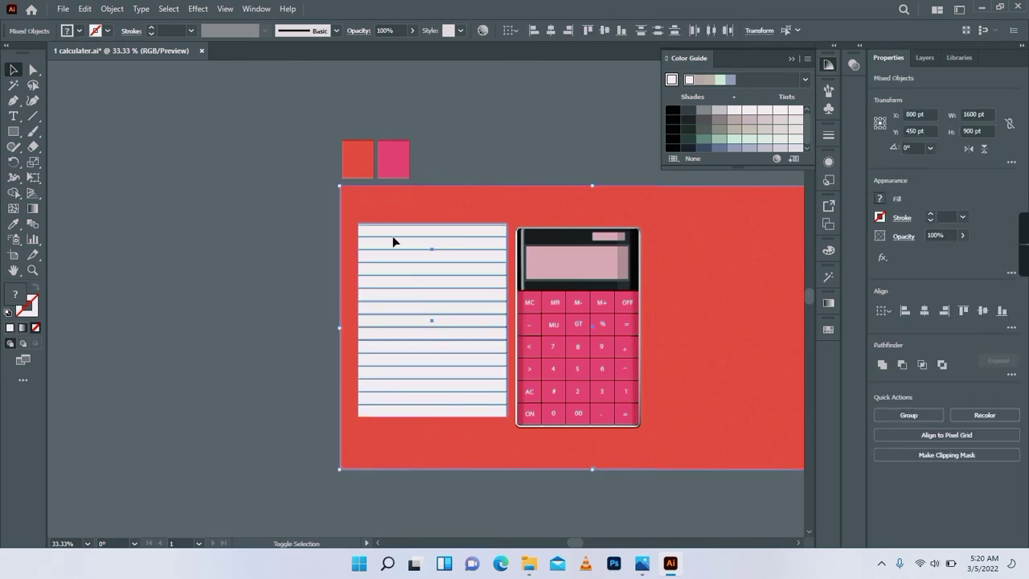
right_click(418, 294)
left_click(455, 394)
left_click_drag(429, 298, 303, 260)
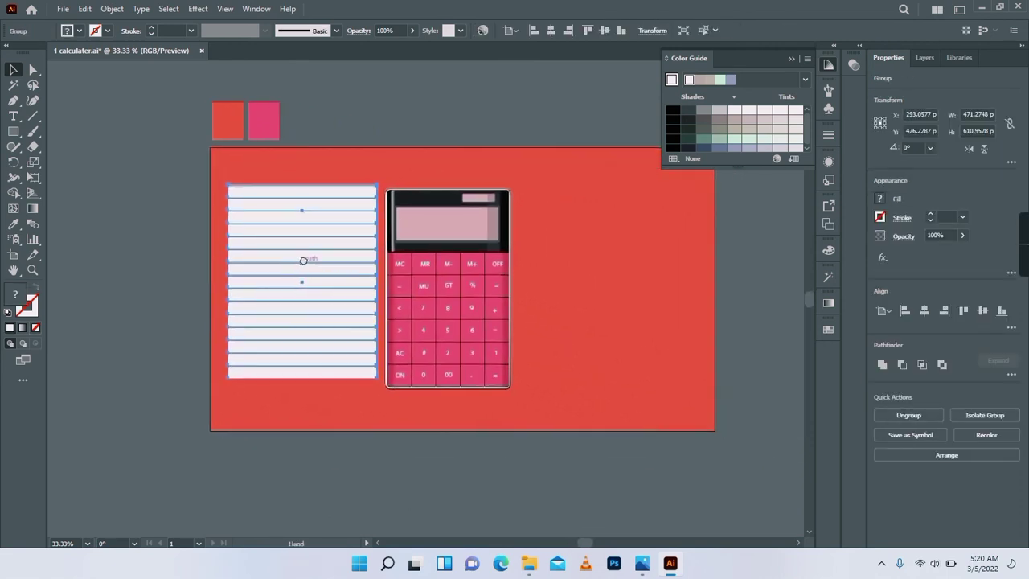
Step: Select all the calculator's parts without the red background and group them
left_click(381, 393)
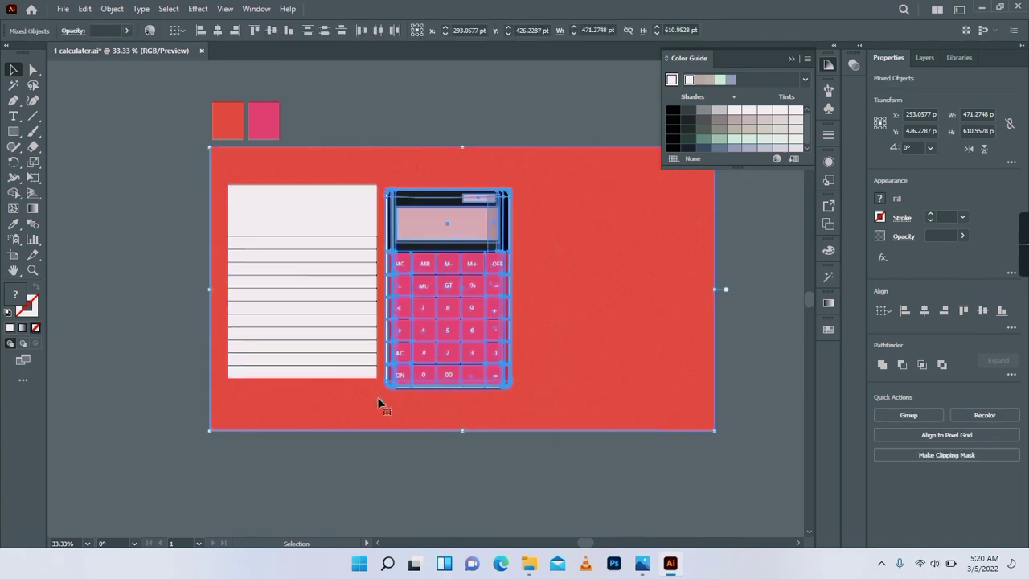
left_click(573, 229, "shift")
right_click(469, 255)
left_click(489, 349)
left_click(381, 126)
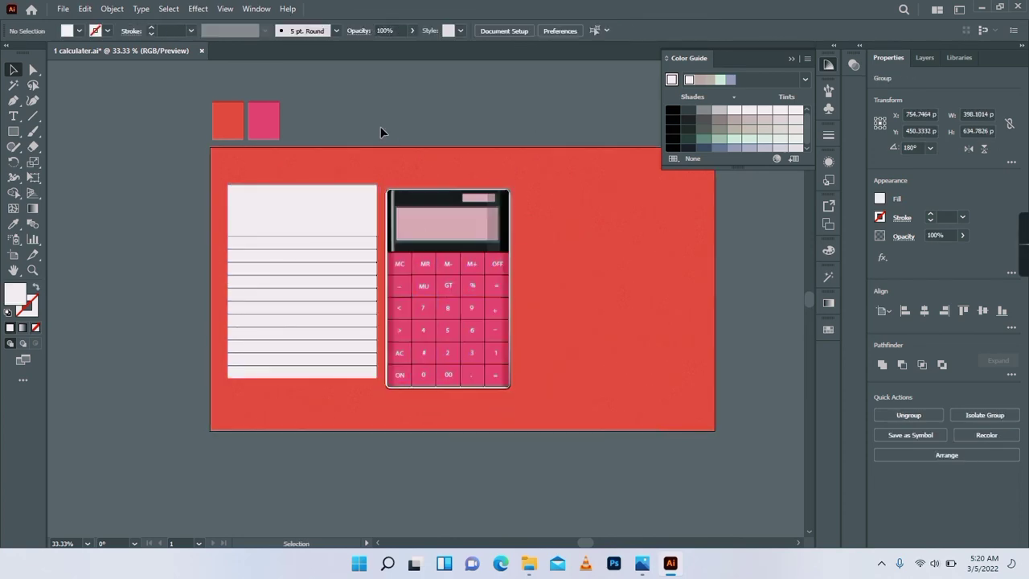
Step: Send the lined paper one level backward and move it to the calculator's right side, partly tucked behind it
left_click_drag(322, 221, 429, 223)
right_click(428, 223)
mouse_move(521, 392)
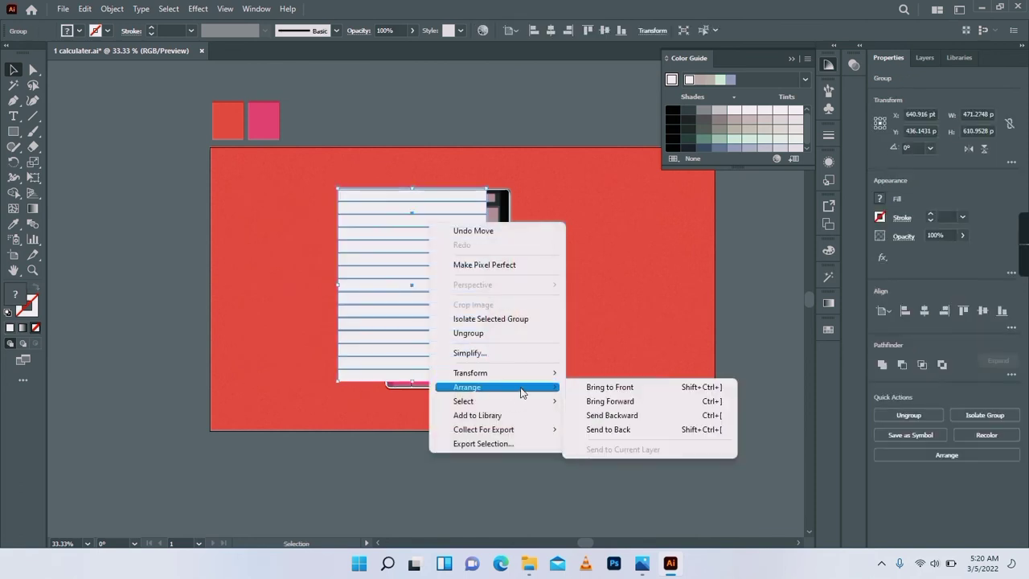
left_click(611, 415)
left_click_drag(374, 242, 528, 254)
Step: Draw a rectangle about 489 × 725 pt over the calculator's left part and fill it yellow
left_click(184, 255)
key("m")
left_click_drag(243, 186, 397, 415)
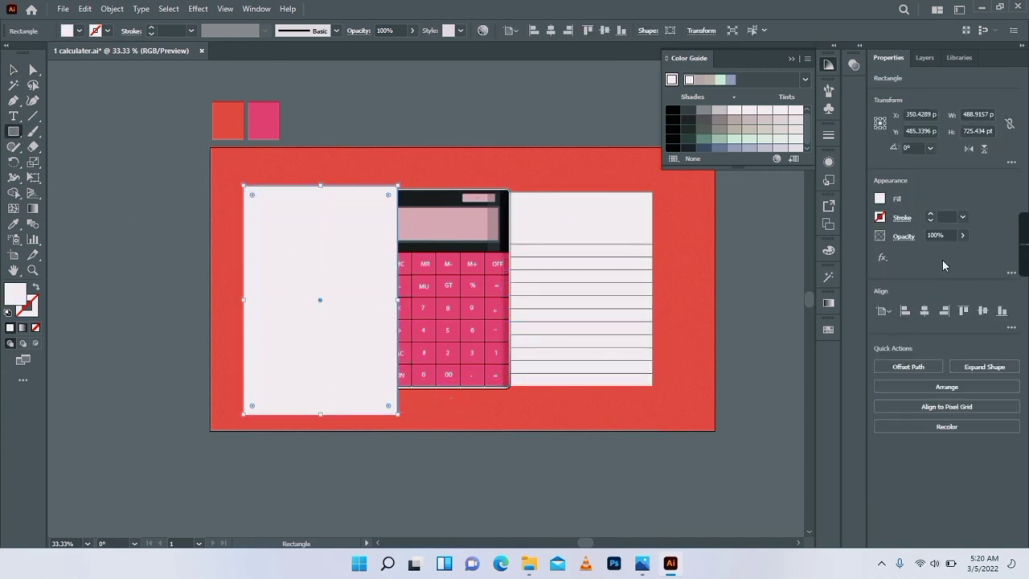
left_click(829, 330)
left_click(713, 364)
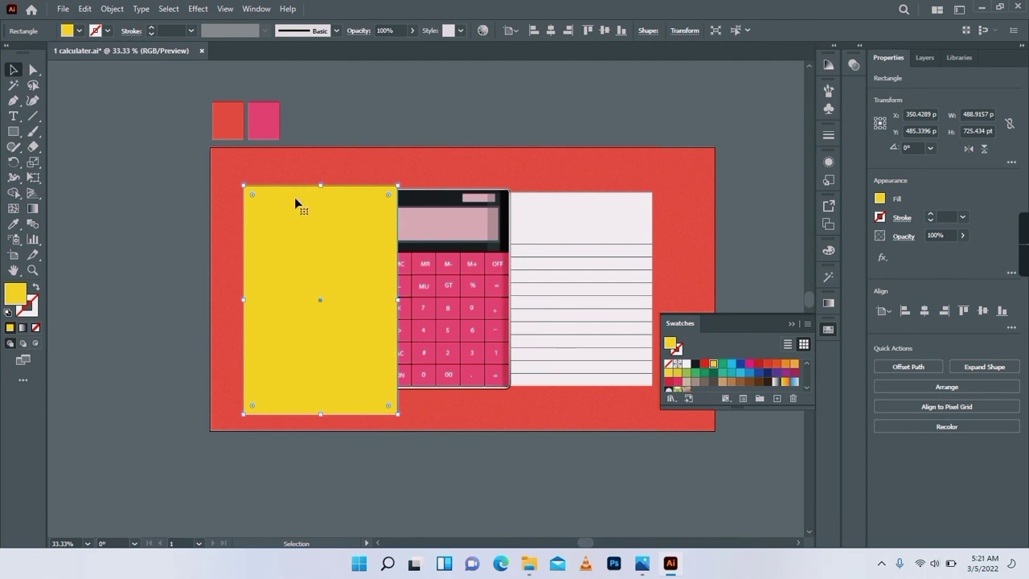
Step: Paste a copy of the yellow rectangle in front, offset it slightly to the right, and fill the rear rectangle orange
left_click(117, 13)
left_click(303, 227)
left_click(87, 11)
left_click(98, 75)
left_click(89, 12)
left_click(114, 105)
left_click_drag(325, 243, 332, 239)
left_click(245, 291)
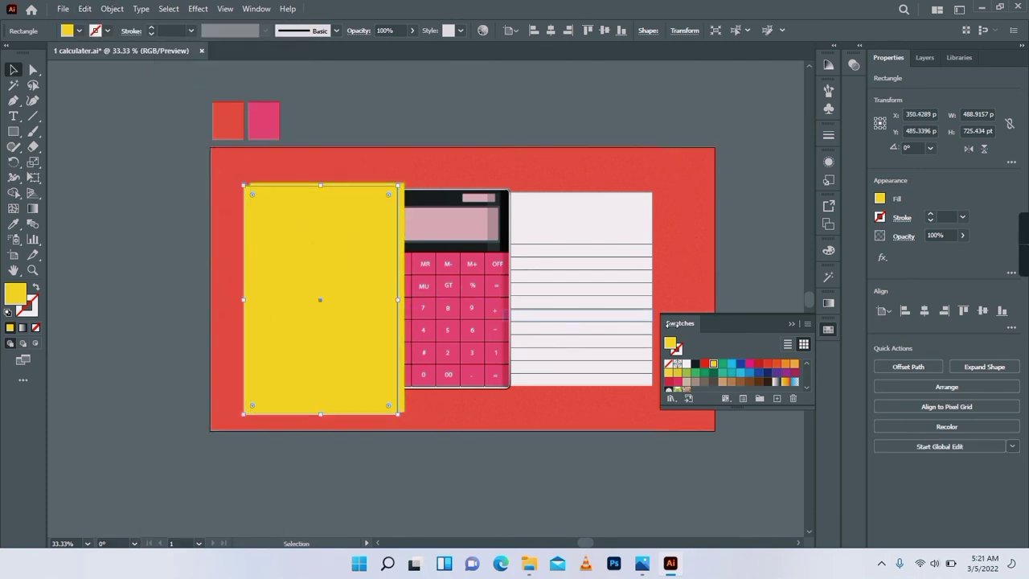
left_click(795, 369)
left_click(414, 425)
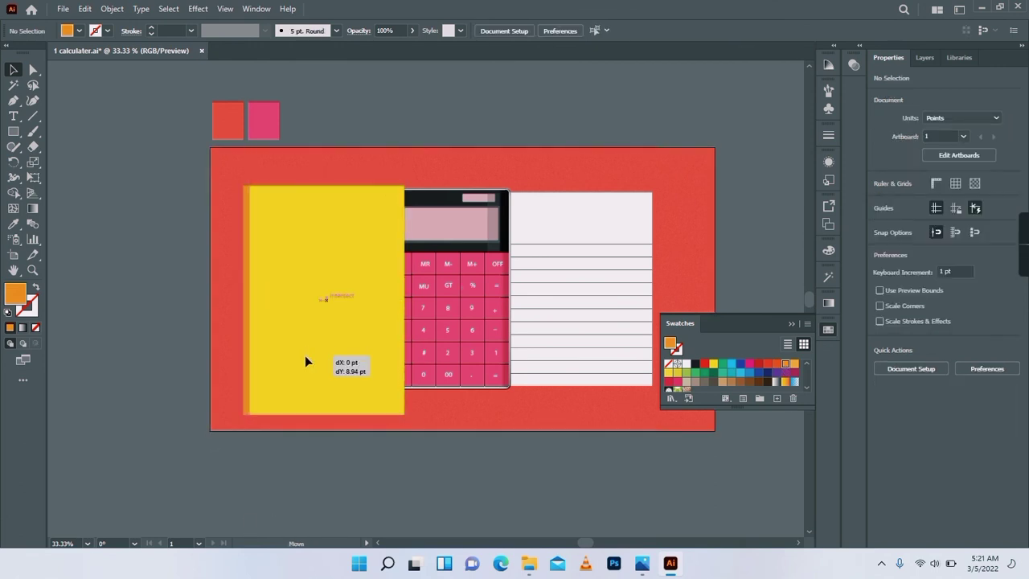
Step: Nudge the front yellow rectangle left and slightly up to leave only a thin orange edge exposed
left_click(305, 356)
key("Left")
key("Left")
key("Left")
key("Left")
key("Left")
key("Left")
key("Left")
key("Left")
key("Left")
key("Left")
key("Left")
key("Left")
key("Left")
key("Left")
key("Left")
key("Left")
key("Left")
key("Left")
key("Left")
key("Left")
left_click(102, 344)
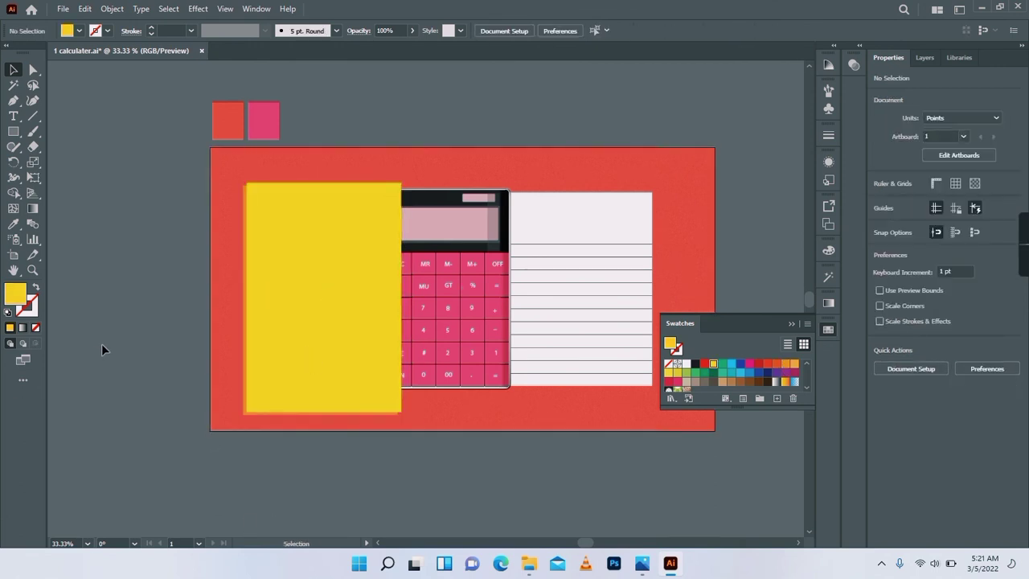
Step: Group the yellow rectangle and the orange rectangle behind it into one folder object
left_click(324, 297)
left_click(231, 308, "shift")
left_click(231, 308, "shift")
left_click(245, 307, "shift")
right_click(322, 297)
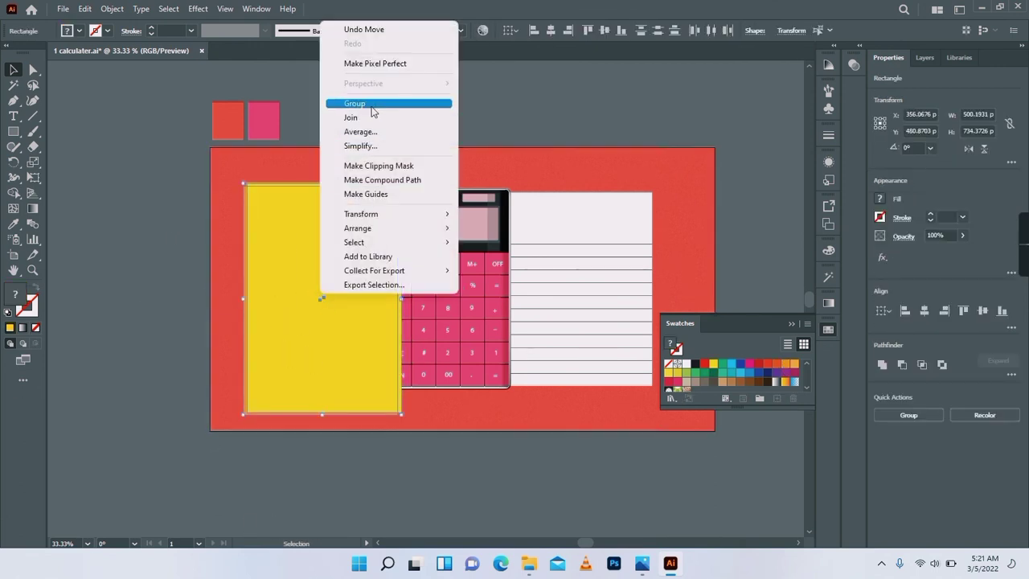
left_click(372, 105)
left_click(372, 109)
Step: Send the folder group backward two levels and move it right so it sits behind the calculator
right_click(357, 312)
mouse_move(398, 477)
left_click(535, 505)
right_click(327, 285)
mouse_move(370, 450)
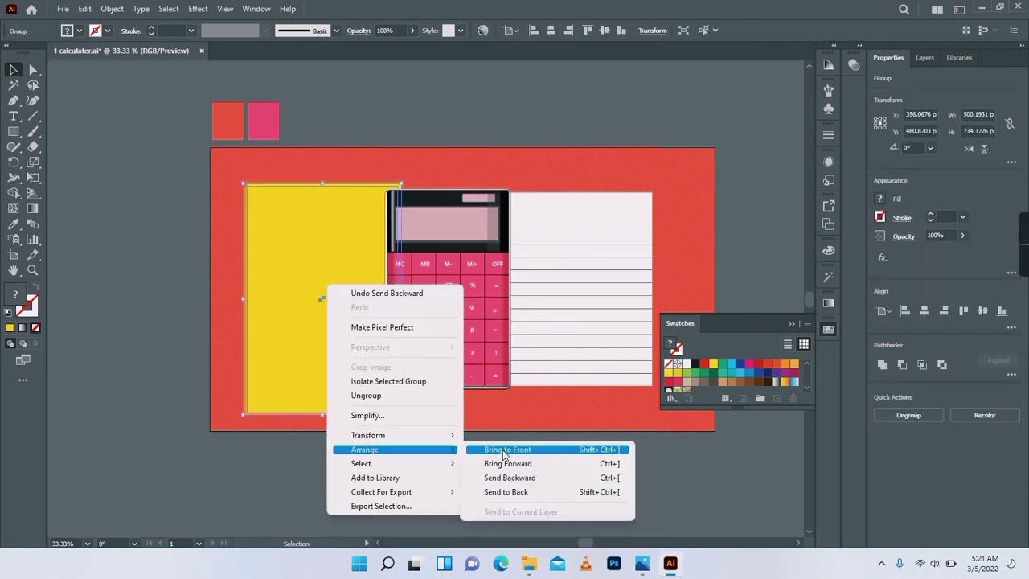
left_click(507, 477)
left_click_drag(312, 316, 410, 313)
Step: Add a Multiply drop shadow to the lined paper with 75% opacity, 0 pt X and Y offsets and 17 pt blur
left_click(563, 342)
left_click(197, 9)
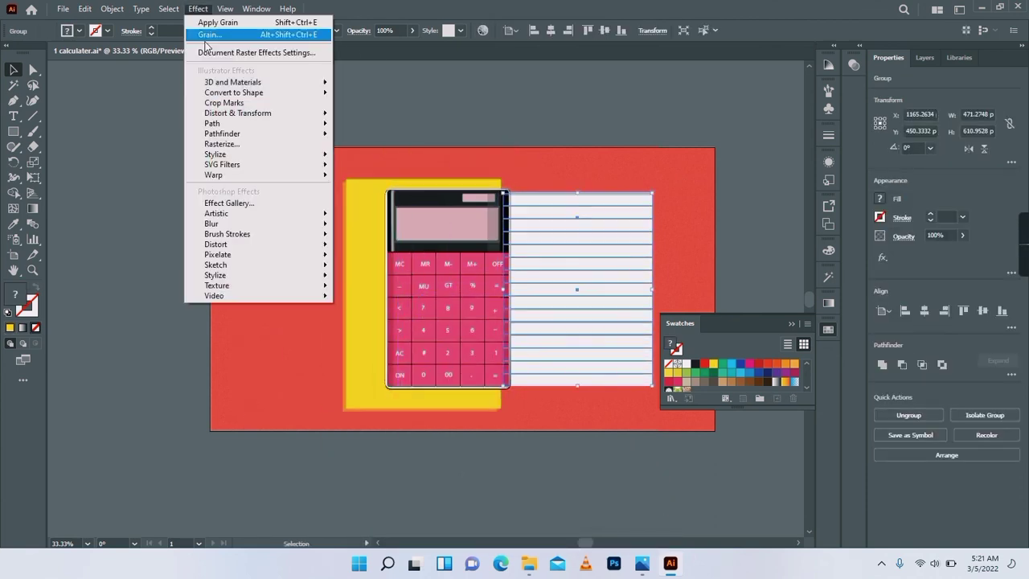
mouse_move(225, 154)
left_click(370, 155)
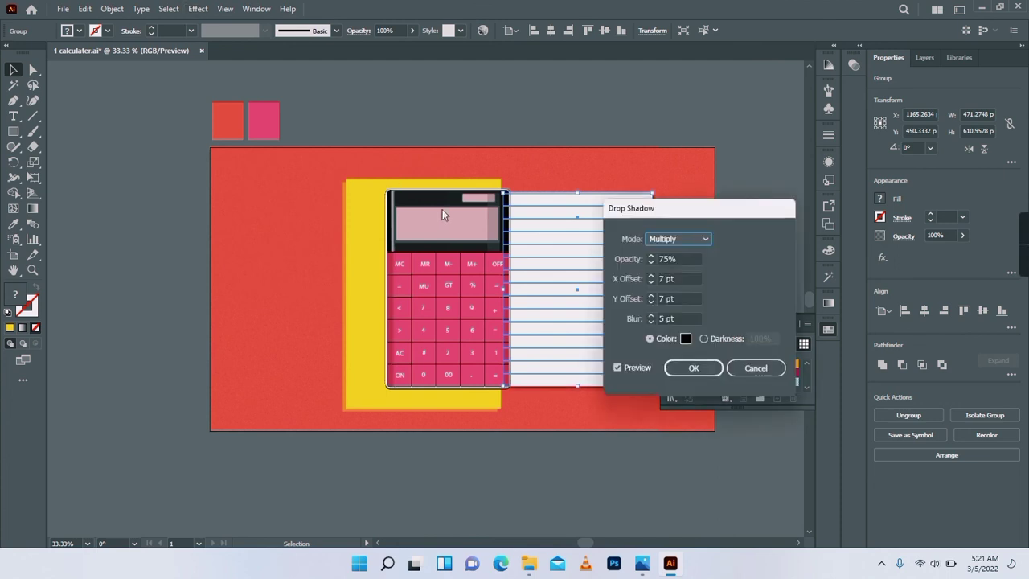
left_click(682, 299)
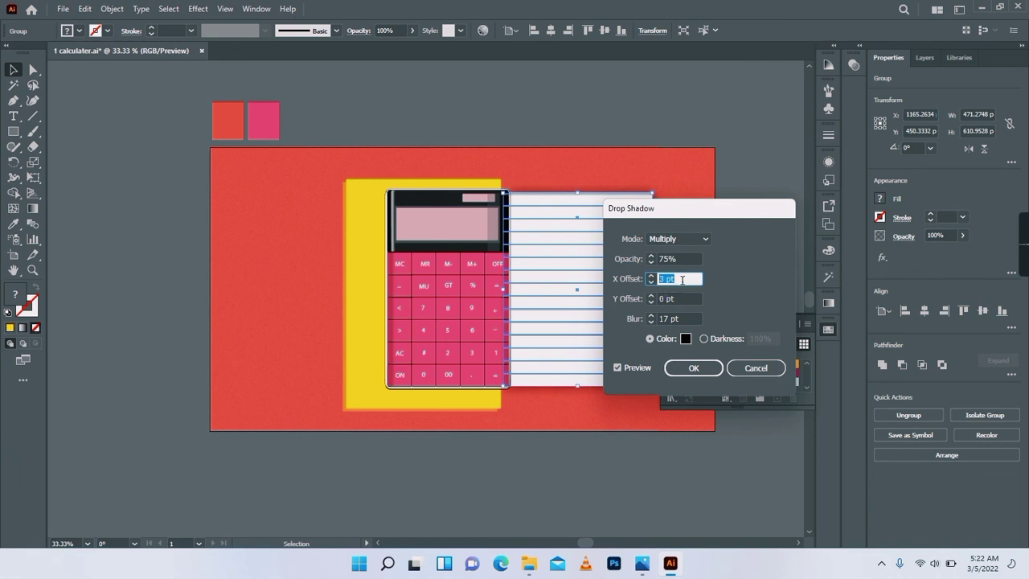
left_click(694, 368)
Step: Add a Multiply drop shadow to the yellow folder with 75% opacity, 0 pt X and Y offsets and 37 pt blur
left_click(357, 314)
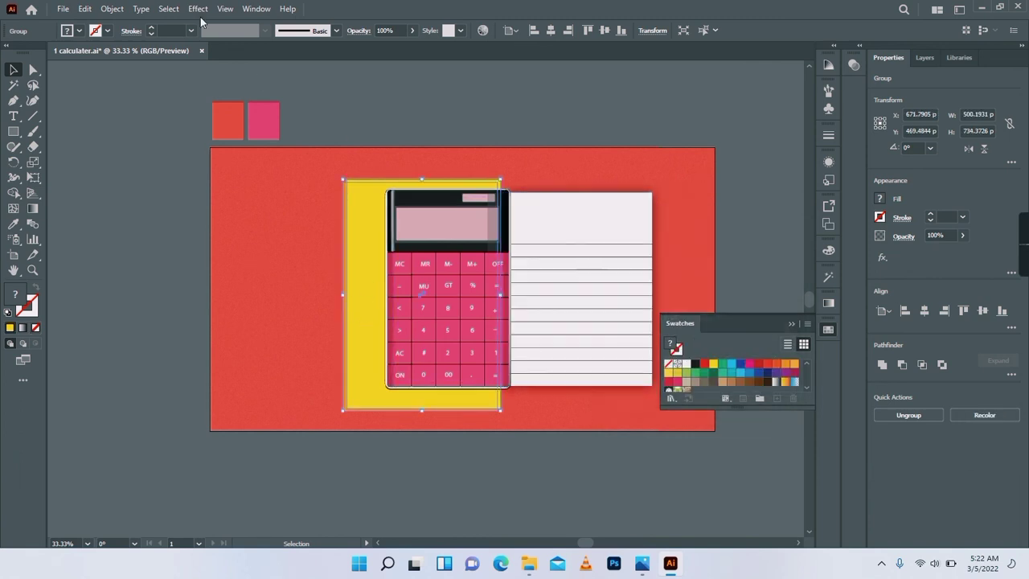
left_click(197, 8)
mouse_move(285, 161)
left_click(369, 156)
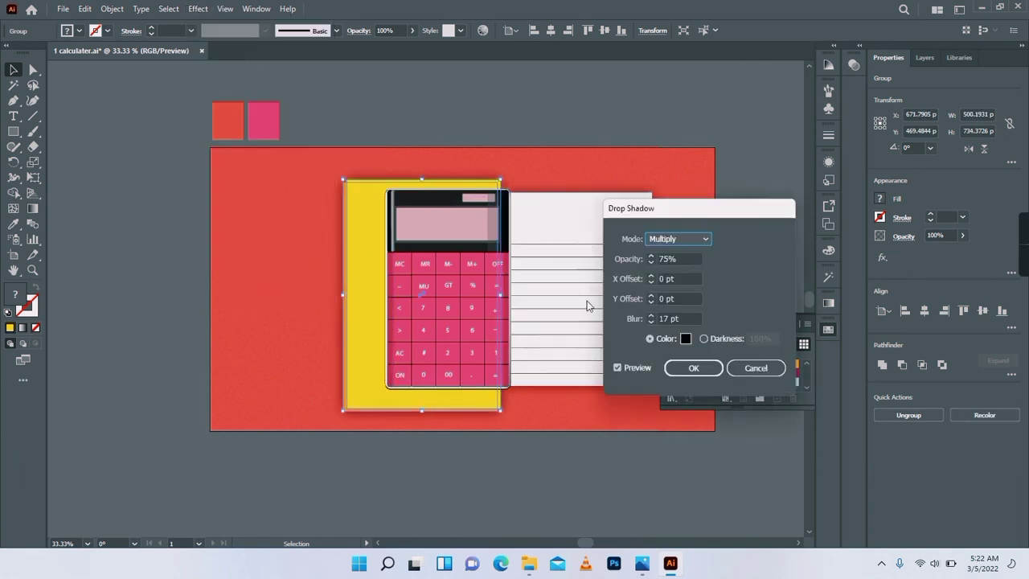
left_click(688, 318)
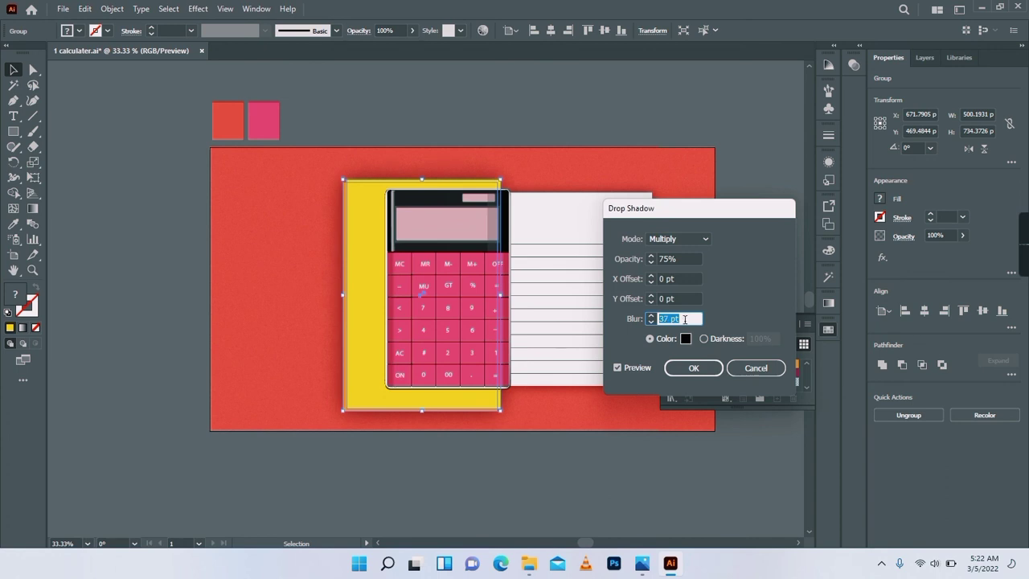
left_click(694, 368)
Step: Move the calculator down and to the left, and shift the lined paper left onto the yellow folder
left_click(185, 287)
left_click_drag(185, 287, 114, 264)
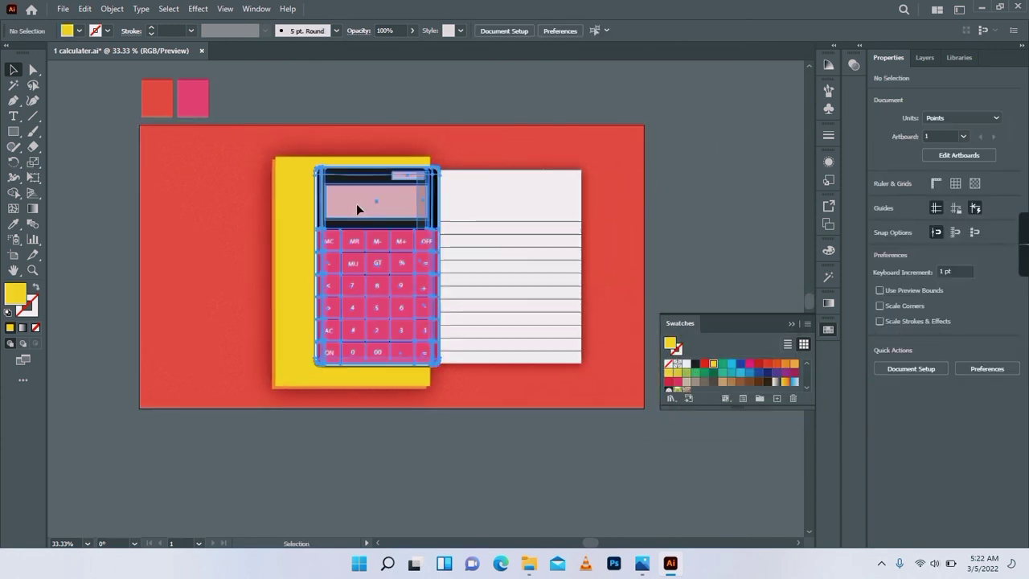
left_click_drag(357, 205, 298, 269)
left_click_drag(538, 234, 326, 241)
Step: Rotate the yellow folder slightly counterclockwise and reposition the lined paper over it
left_click(403, 209)
left_click_drag(434, 153, 411, 142)
left_click_drag(398, 240, 398, 239)
left_click_drag(330, 201, 386, 189)
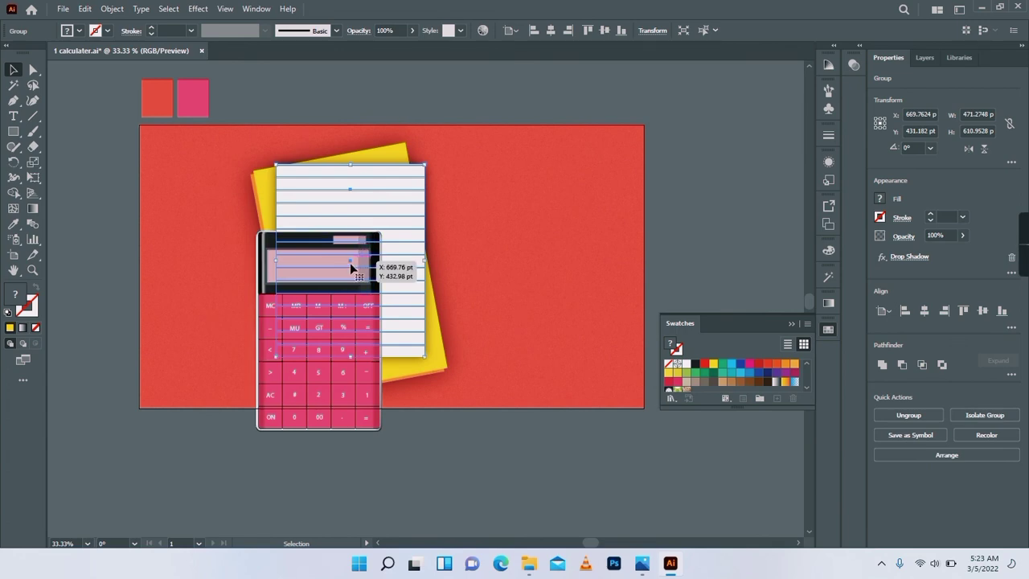
Step: Move the calculator up and right onto the lined paper and adjust its angle slightly
left_click_drag(350, 263, 394, 218)
left_click_drag(426, 386, 412, 369)
left_click(408, 439)
Step: Rotate the lined paper clockwise so it lies tilted across the yellow folder beneath the calculator
left_click(418, 246)
left_click_drag(424, 259, 412, 259)
left_click_drag(418, 162, 427, 225)
left_click(472, 451)
Step: Rotate the calculator counterclockwise so it lies diagonally across the lined paper and folder
left_click(402, 343)
left_click_drag(419, 365, 460, 321)
left_click(417, 448)
left_click_drag(440, 399, 411, 308)
left_click(34, 270)
left_click(389, 213)
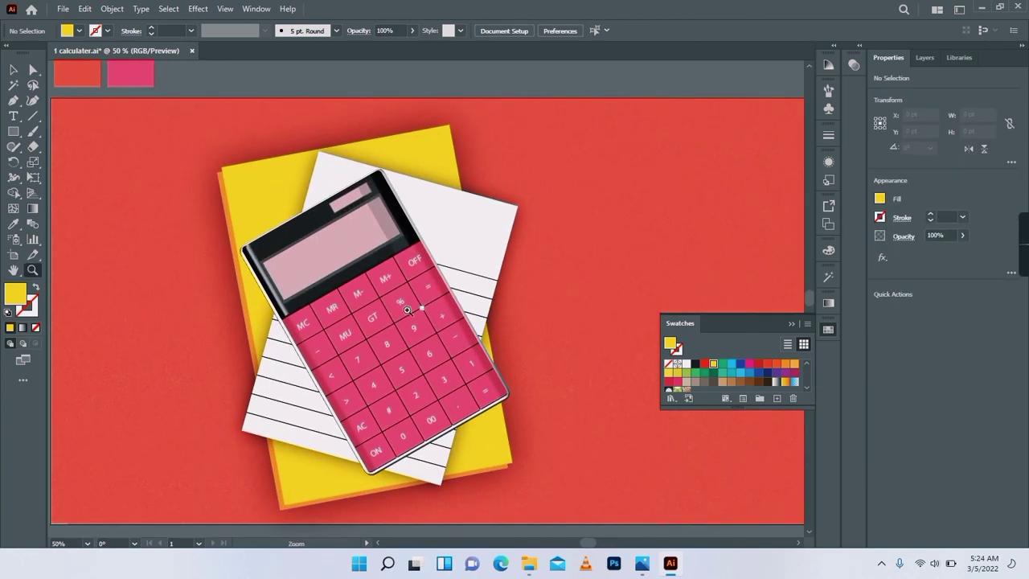
left_click(14, 70)
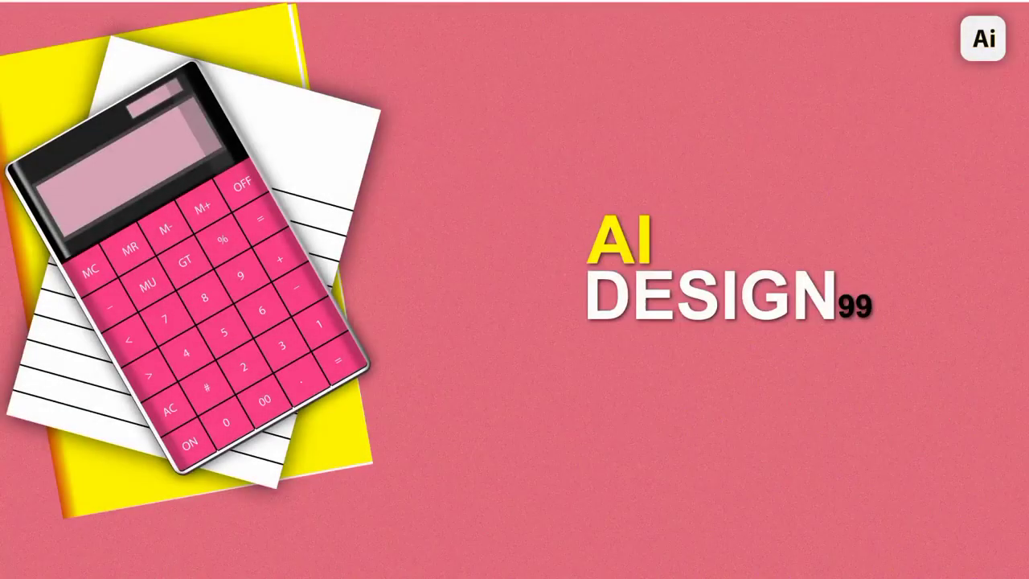